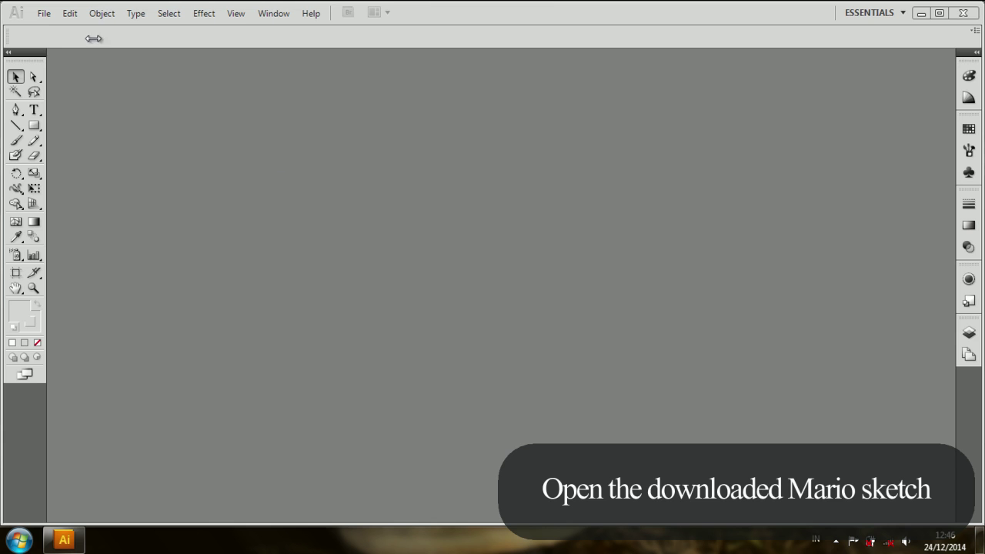
# Open the Mario Sketch image file.
pyautogui.click(39, 16)
pyautogui.click(64, 57)
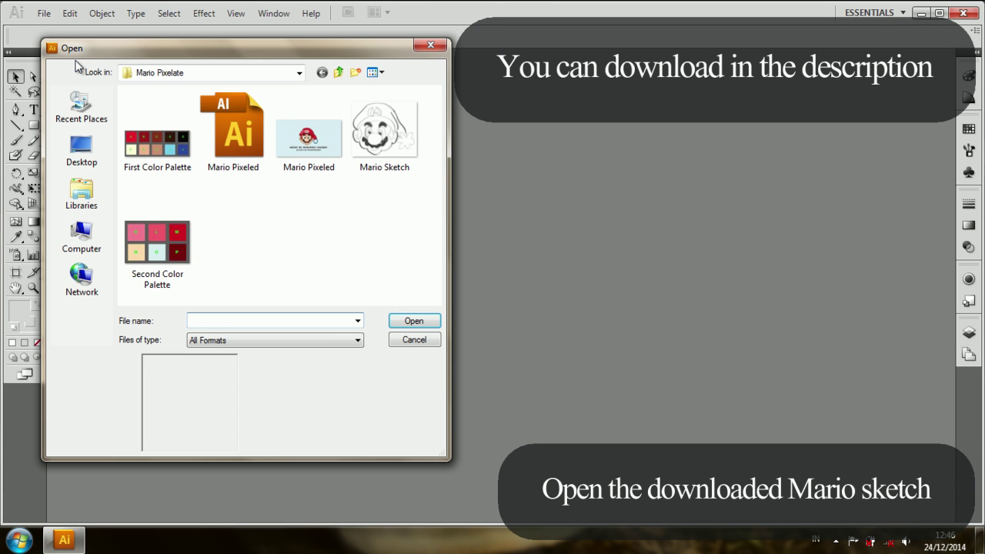
pyautogui.click(383, 131)
pyautogui.click(414, 320)
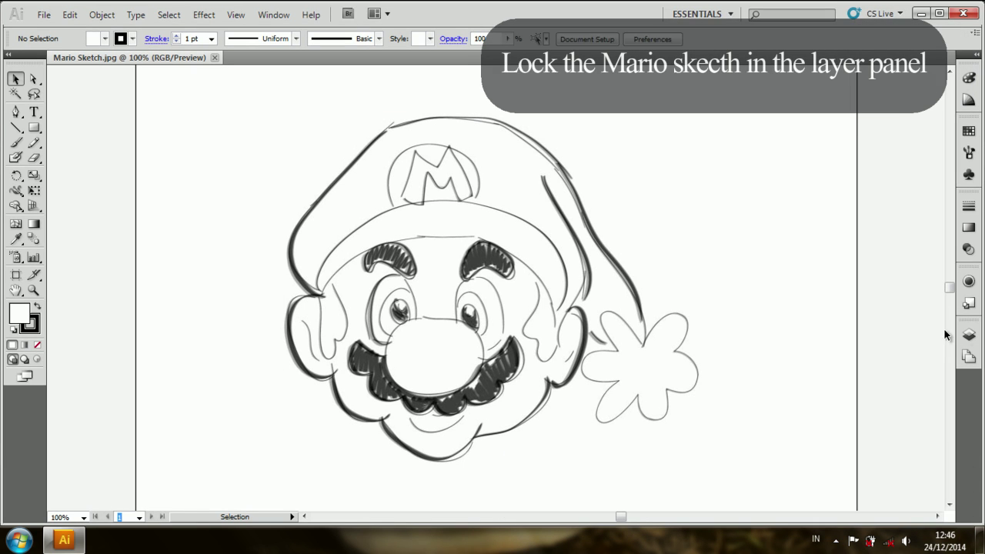
# Lock the sketch's <Image> inside Layer 1 in the Layers panel.
pyautogui.click(969, 332)
pyautogui.click(839, 345)
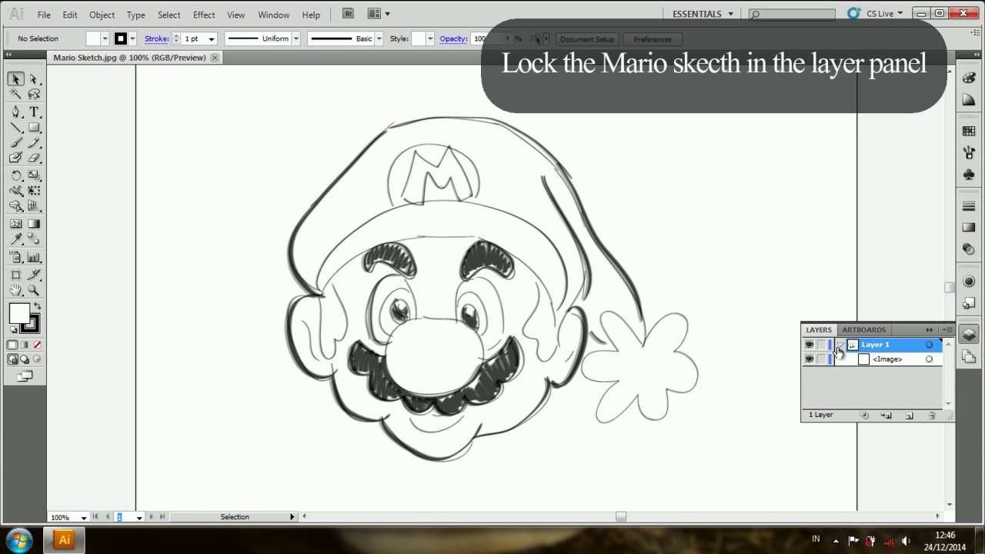
pyautogui.click(822, 360)
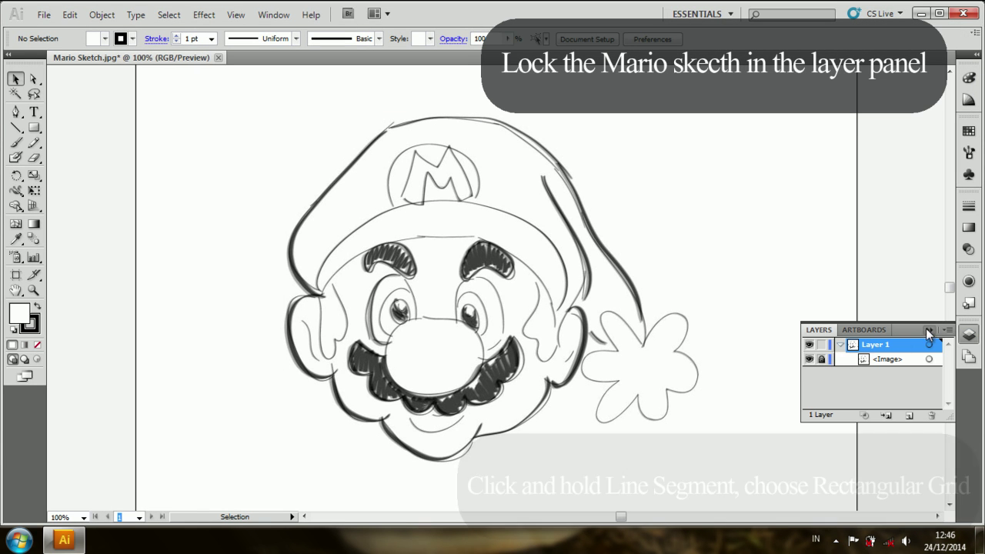
pyautogui.click(929, 330)
pyautogui.moveTo(15, 127); pyautogui.dragTo(71, 182)
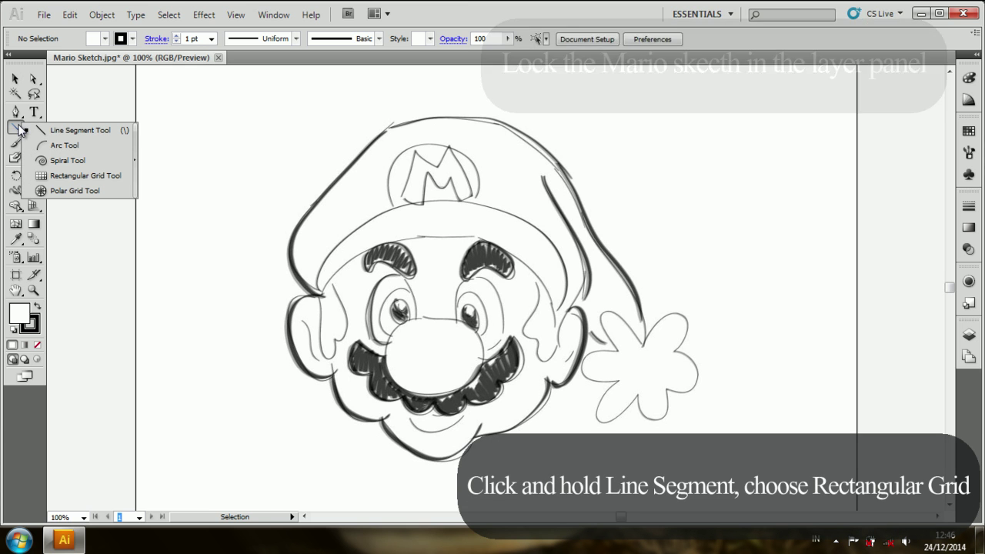
# Enter 600 px width and height and 50 dividers each way in the Rectangular Grid options.
pyautogui.click(241, 232)
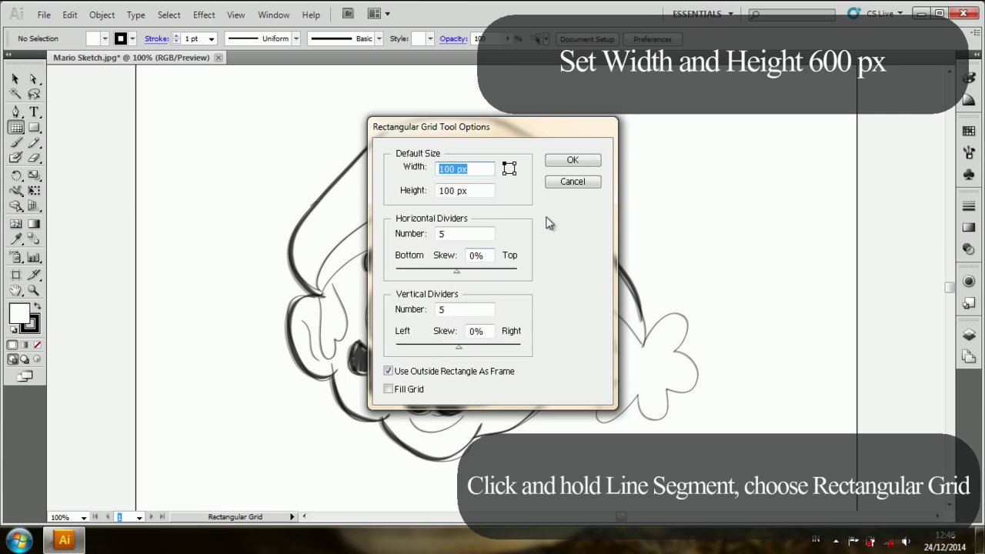
pyautogui.click(437, 169)
pyautogui.write('6')
pyautogui.click(439, 190)
pyautogui.write('6')
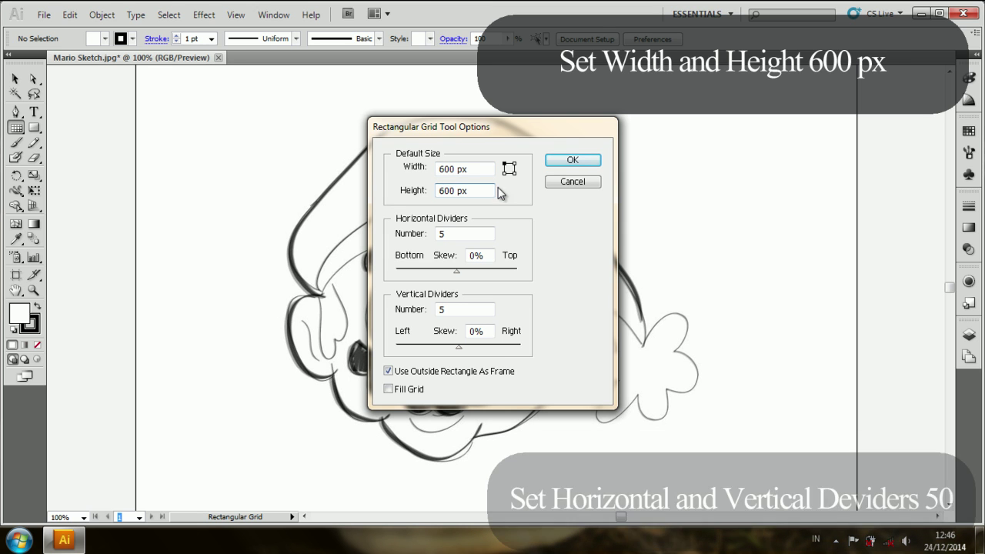
pyautogui.click(438, 234)
pyautogui.click(449, 308)
pyautogui.write('0')
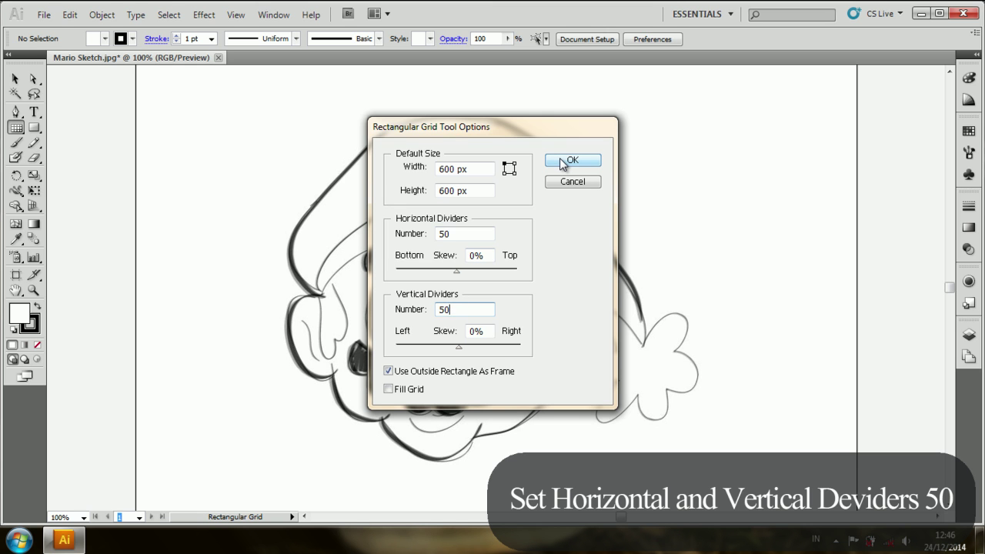
# Create the 50×50 grid and drag it up over the Mario sketch.
pyautogui.click(562, 161)
pyautogui.press('v')
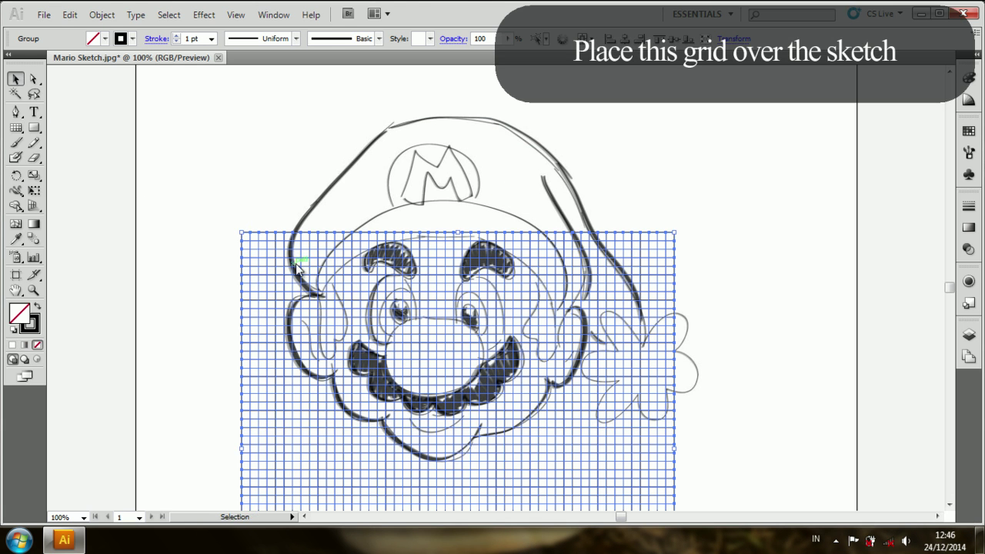
pyautogui.moveTo(266, 270); pyautogui.dragTo(296, 124)
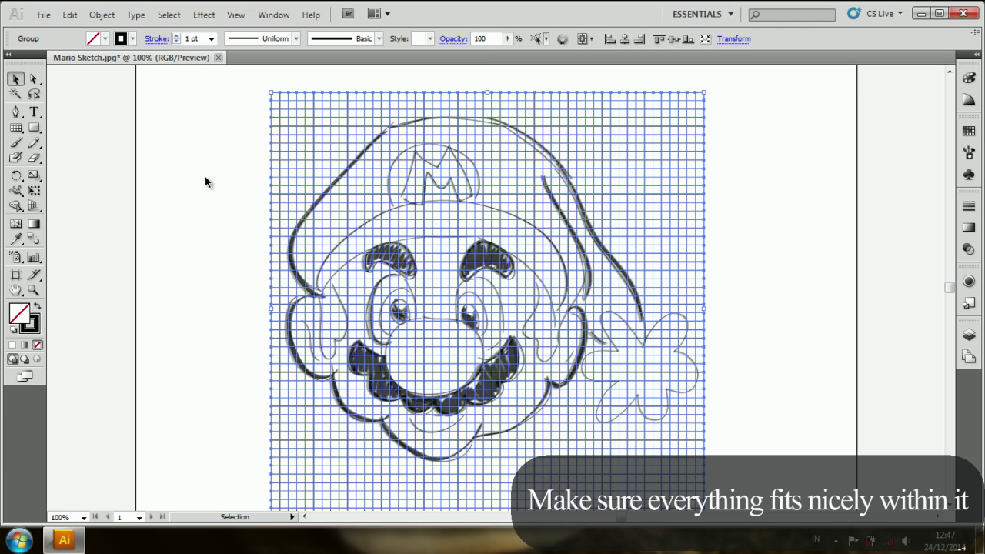
pyautogui.scroll(-1, 203, 197)
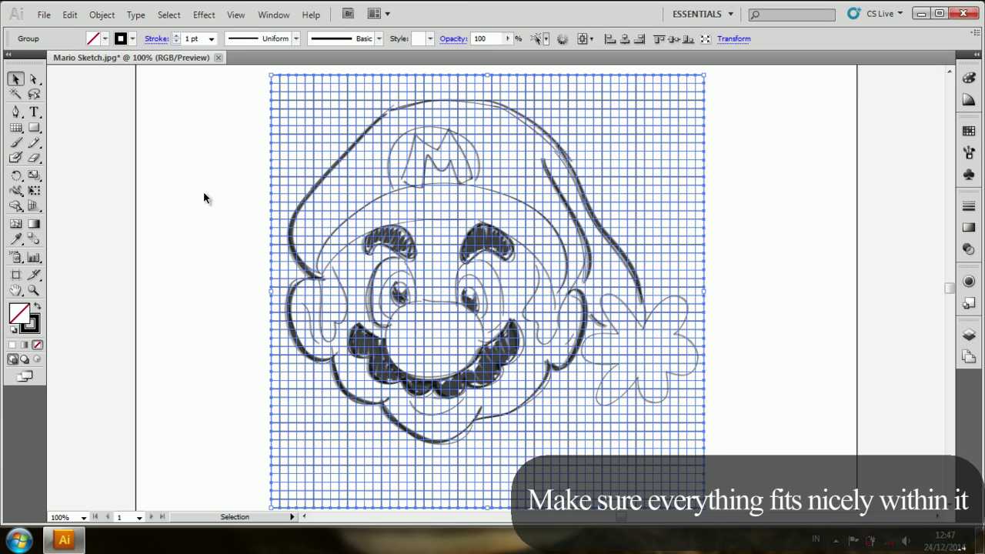
# Reselect the grid and turn it into a Live Paint group with the Live Paint Bucket.
pyautogui.click(120, 199)
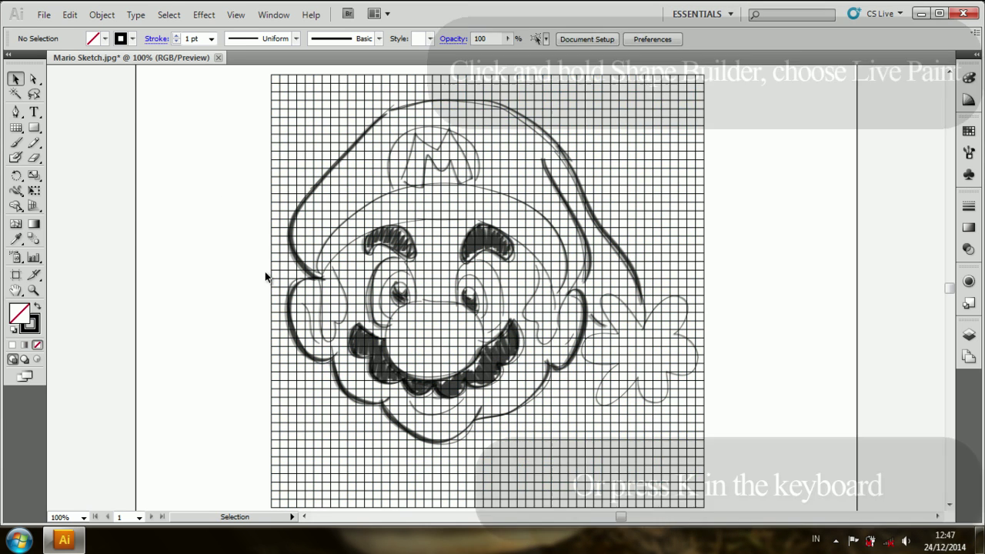
pyautogui.click(290, 187)
pyautogui.moveTo(15, 206); pyautogui.dragTo(82, 231)
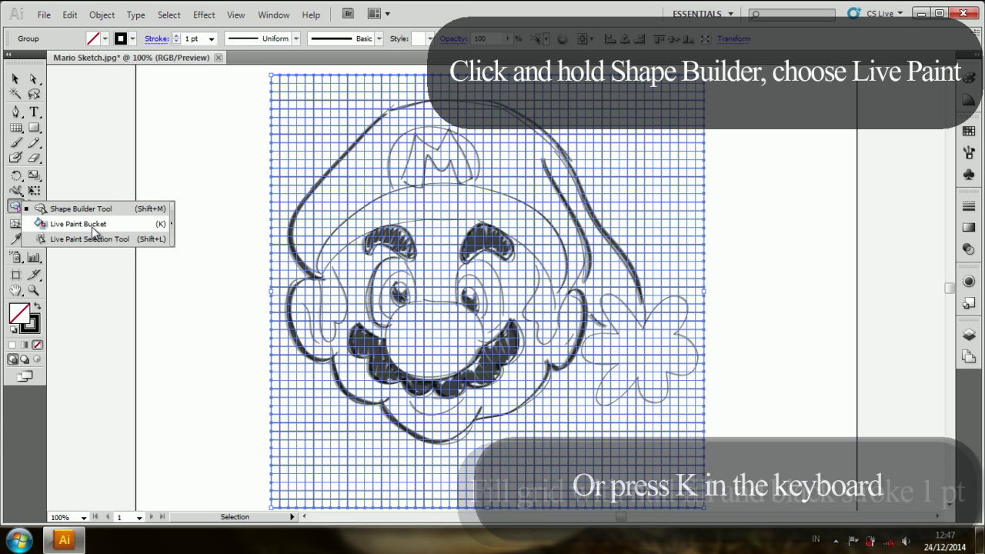
pyautogui.click(94, 229)
# Open the First Color Palette image file.
pyautogui.press('v')
pyautogui.click(213, 136)
pyautogui.click(44, 15)
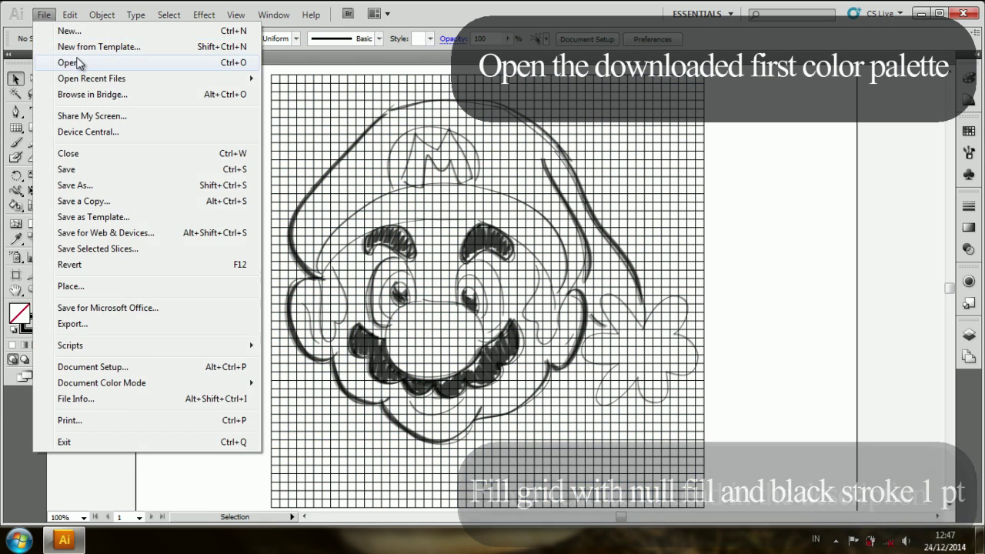
pyautogui.click(34, 61)
pyautogui.click(161, 139)
pyautogui.click(407, 322)
# Drag the palette into the Mario Sketch document and place it left of the grid.
pyautogui.moveTo(365, 234)
pyautogui.mouseDown()
pyautogui.moveTo(159, 191)
pyautogui.moveTo(141, 198)
pyautogui.mouseUp()
pyautogui.moveTo(620, 517); pyautogui.dragTo(609, 520)
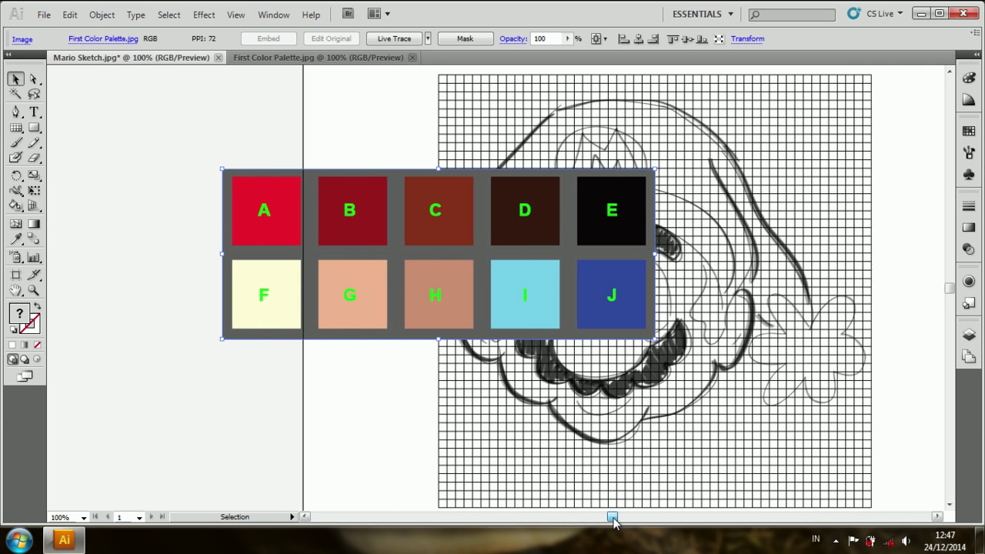
pyautogui.moveTo(453, 247); pyautogui.dragTo(236, 253)
pyautogui.click(419, 148)
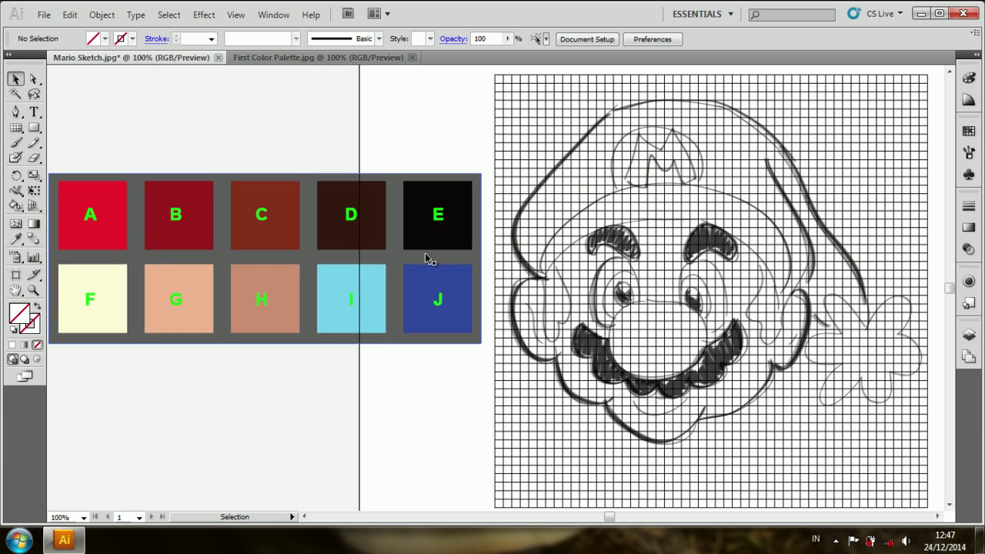
# Sample swatch A's red and paint the cells along the hat's left edge.
pyautogui.click(15, 238)
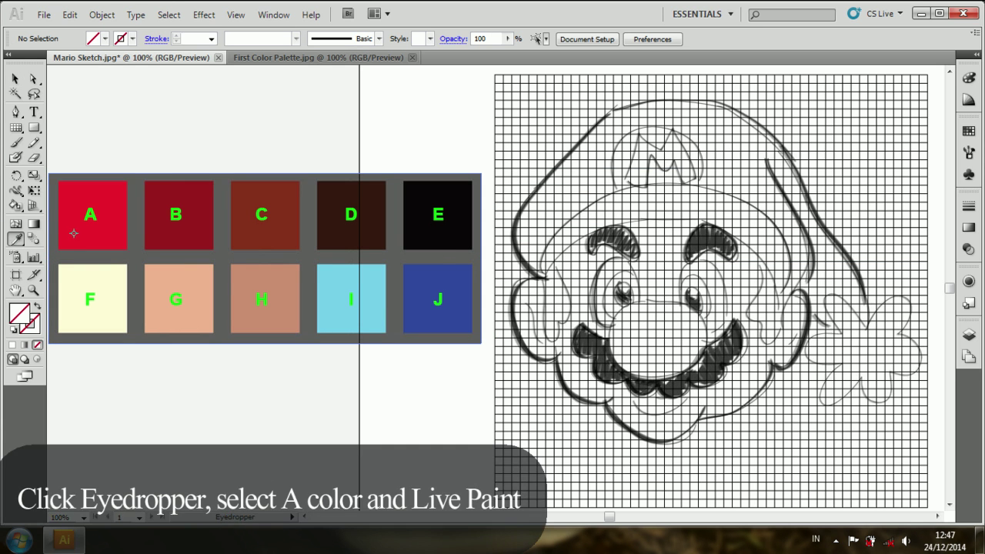
pyautogui.click(91, 222)
pyautogui.click(16, 205)
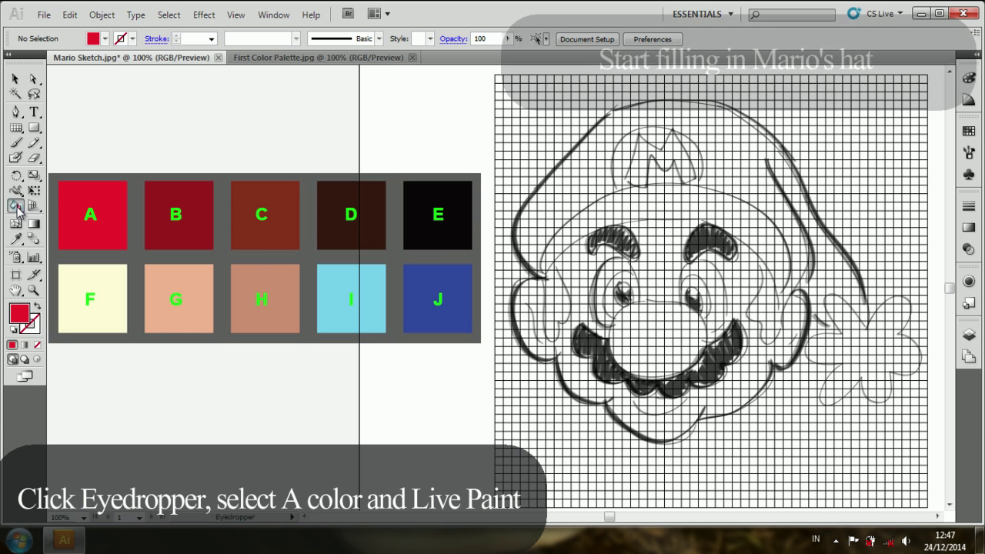
pyautogui.click(532, 260)
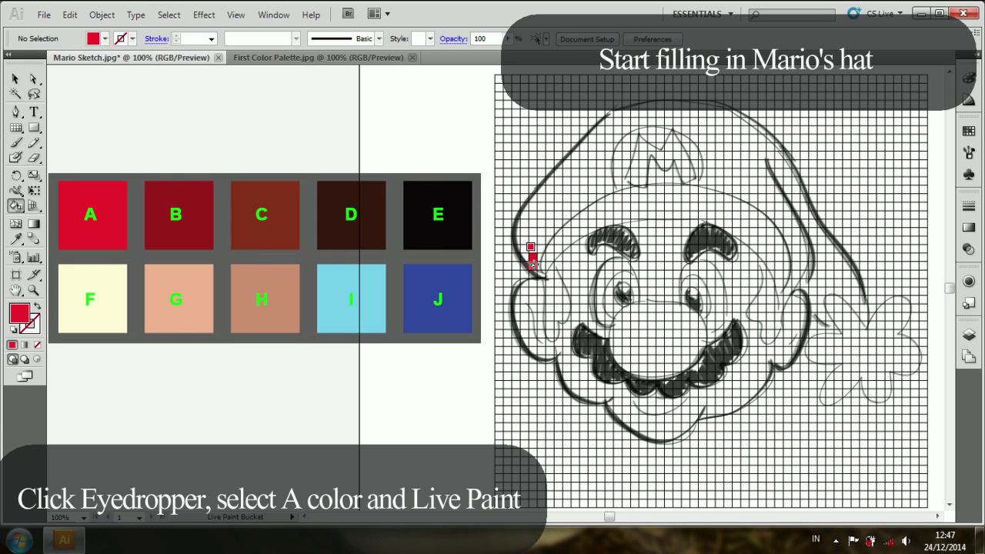
pyautogui.click(526, 246)
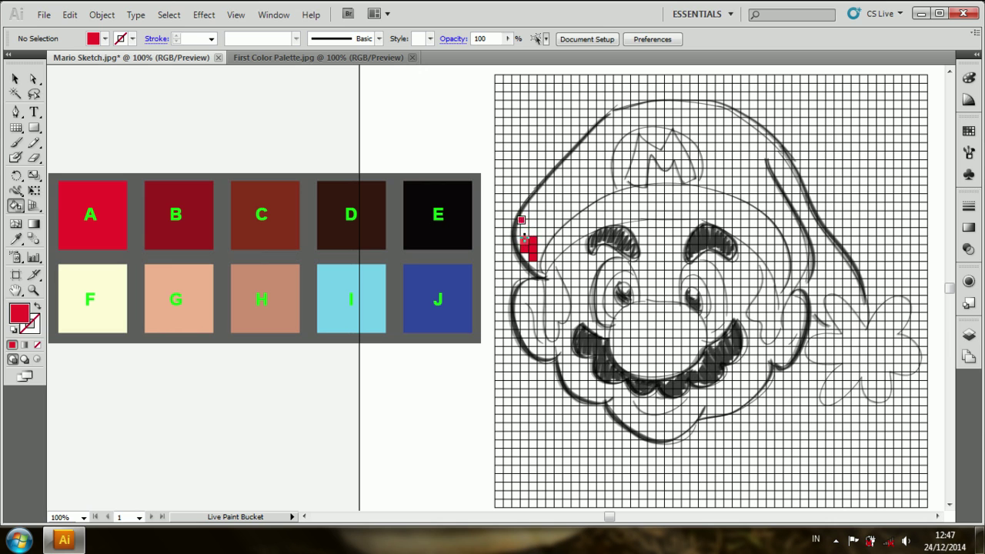
pyautogui.moveTo(540, 231); pyautogui.dragTo(531, 224)
pyautogui.click(543, 230)
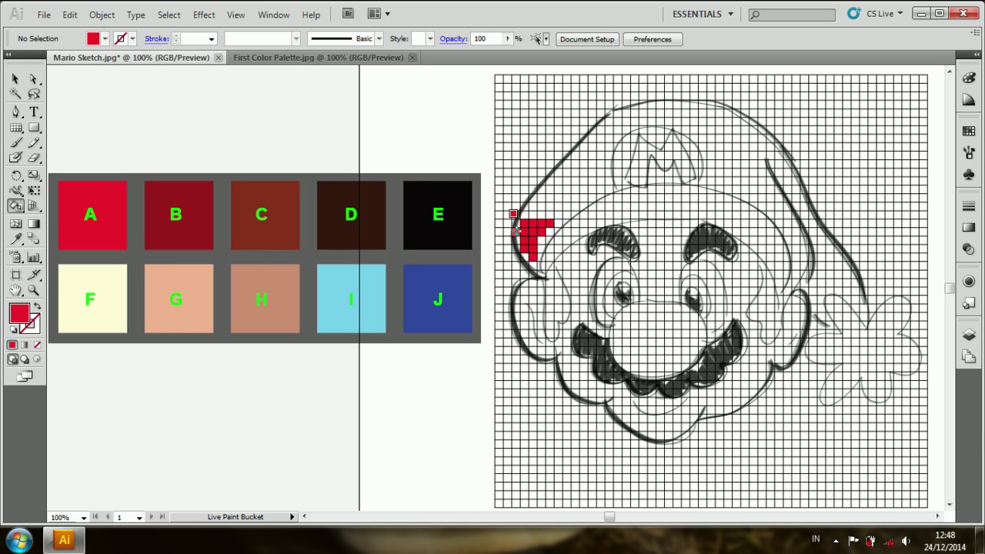
# Paint red rows across the hat's top band and onto its right side.
pyautogui.moveTo(523, 213); pyautogui.dragTo(560, 214)
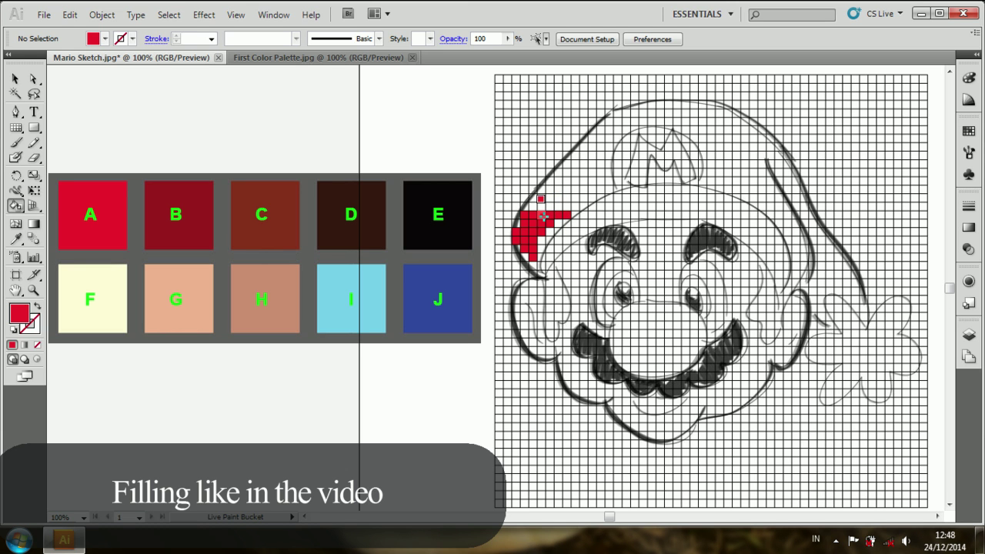
pyautogui.moveTo(531, 207); pyautogui.dragTo(577, 206)
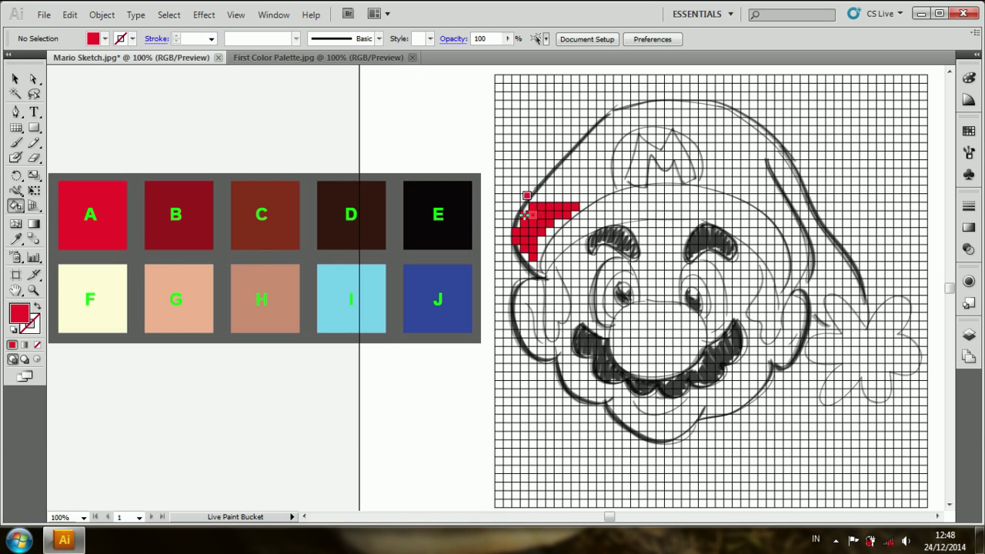
pyautogui.moveTo(584, 198)
pyautogui.mouseDown()
pyautogui.moveTo(589, 181)
pyautogui.moveTo(601, 187)
pyautogui.mouseUp()
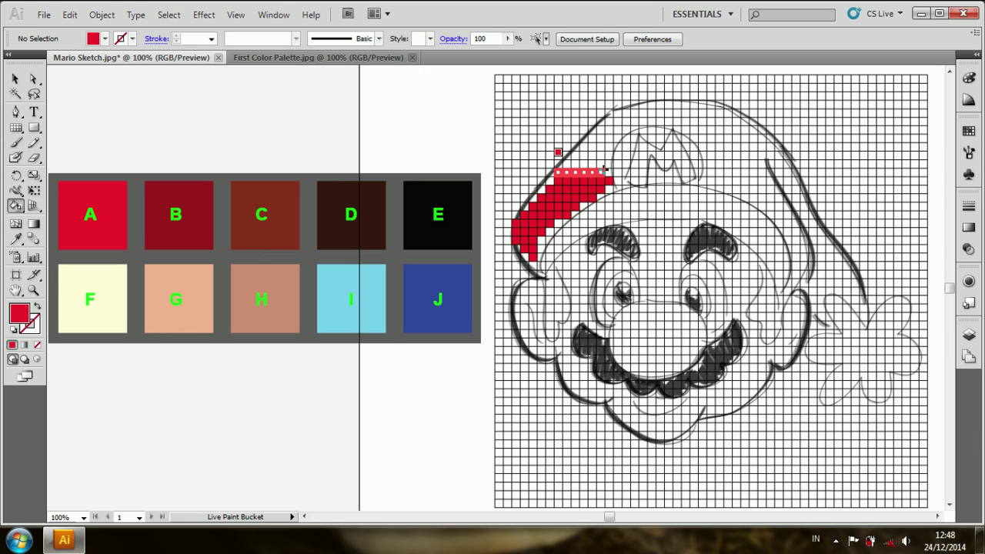
pyautogui.moveTo(558, 169); pyautogui.dragTo(607, 156)
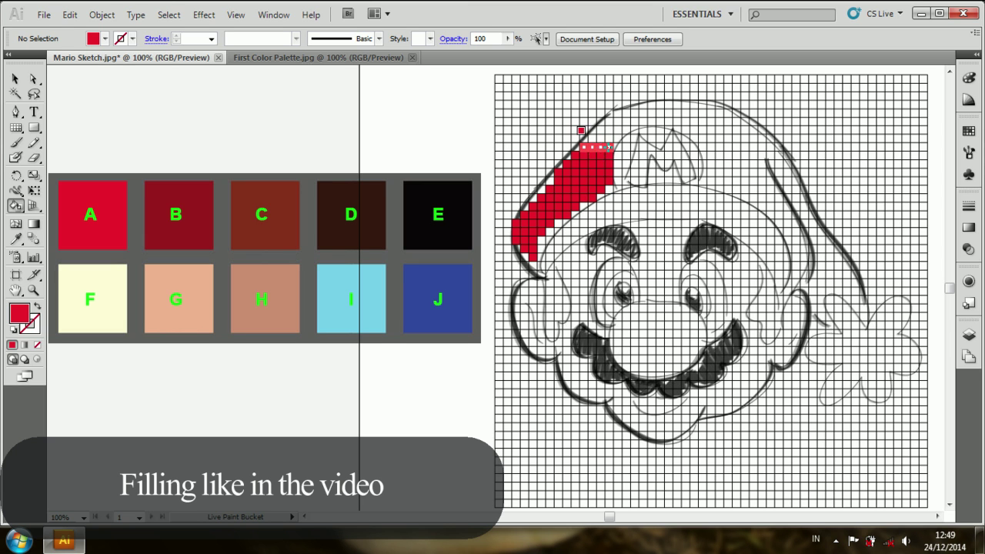
pyautogui.moveTo(591, 140); pyautogui.dragTo(689, 121)
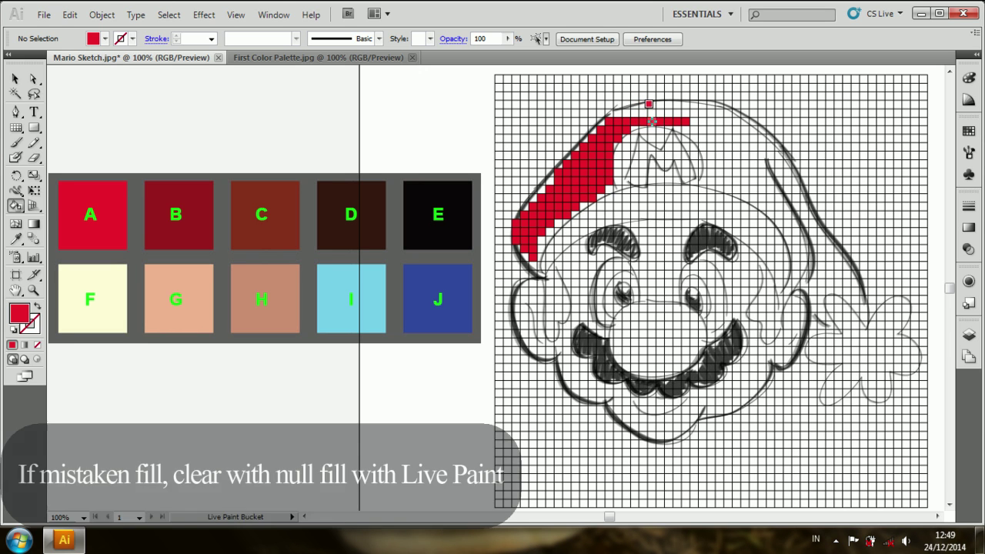
pyautogui.moveTo(686, 129); pyautogui.dragTo(754, 128)
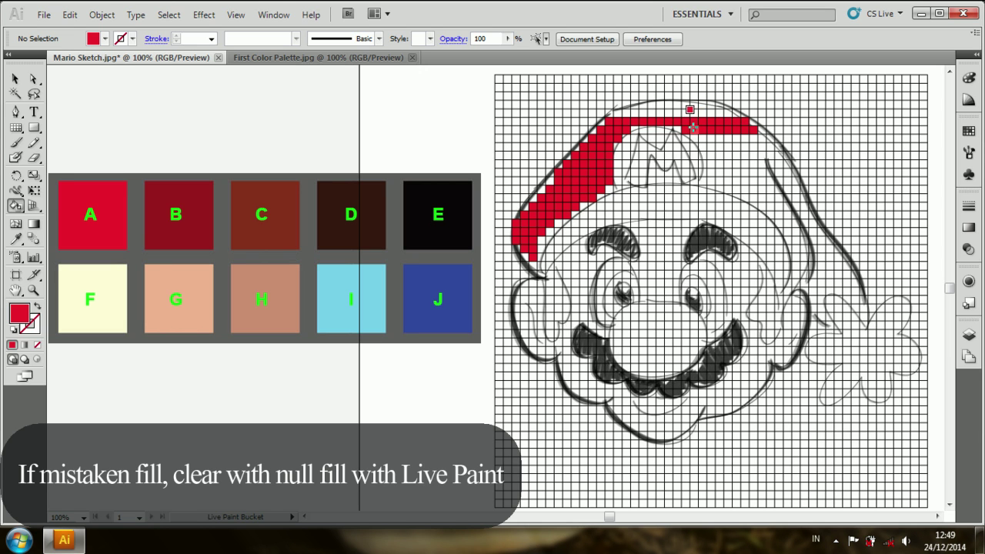
pyautogui.moveTo(700, 143); pyautogui.dragTo(781, 146)
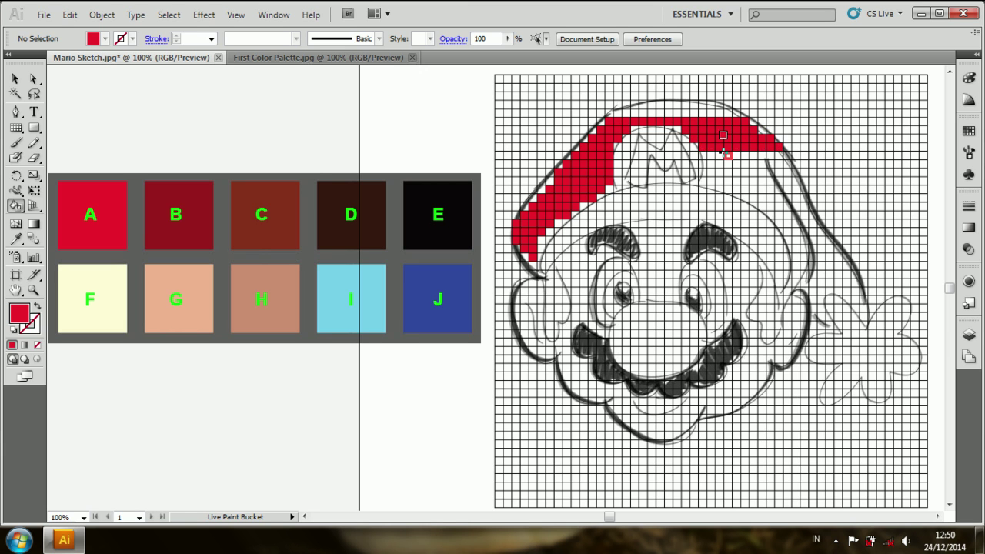
pyautogui.moveTo(711, 178); pyautogui.dragTo(762, 176)
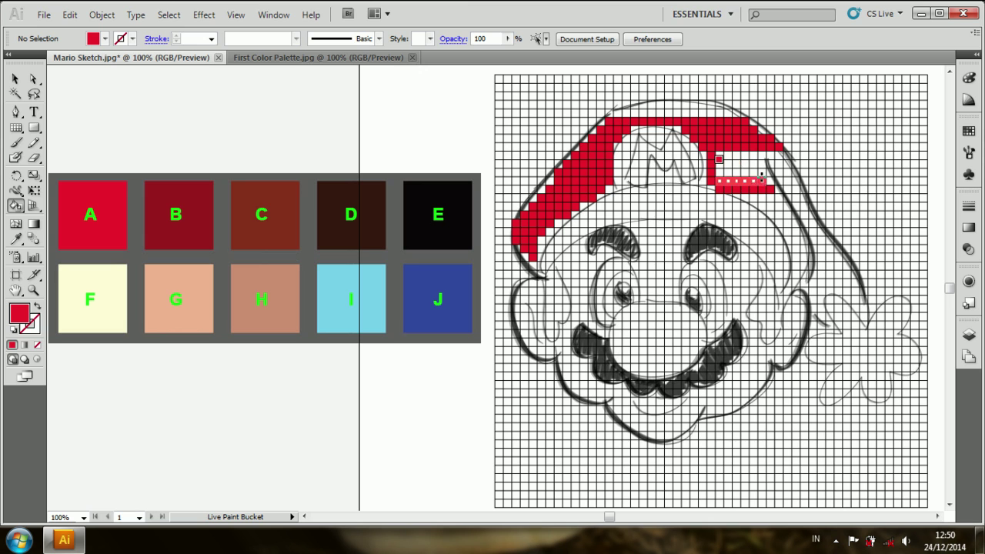
# Paint red cells across the cap's top rows and down its right edge to the tip.
pyautogui.moveTo(717, 139); pyautogui.dragTo(786, 156)
pyautogui.moveTo(620, 111); pyautogui.dragTo(739, 111)
pyautogui.moveTo(646, 105); pyautogui.dragTo(712, 104)
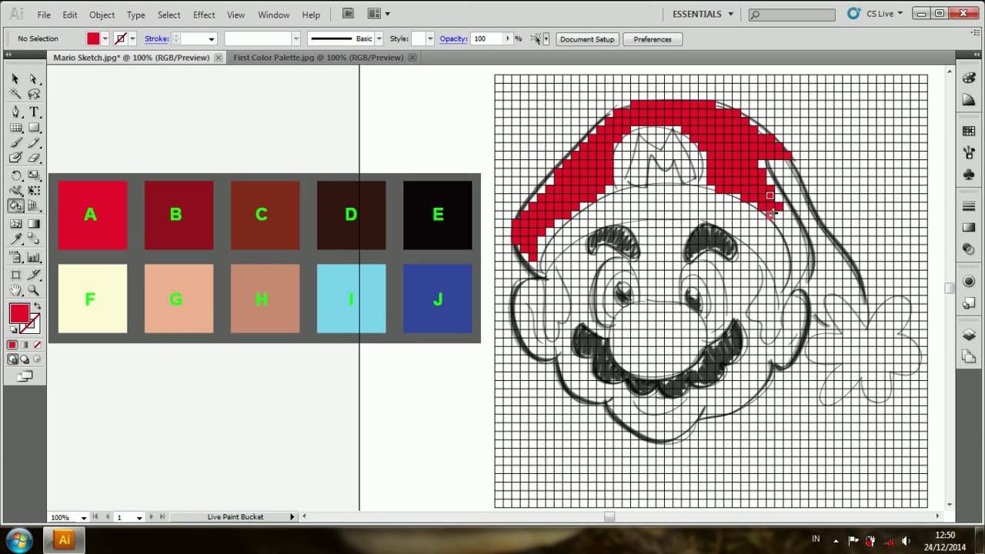
pyautogui.moveTo(745, 179); pyautogui.dragTo(788, 223)
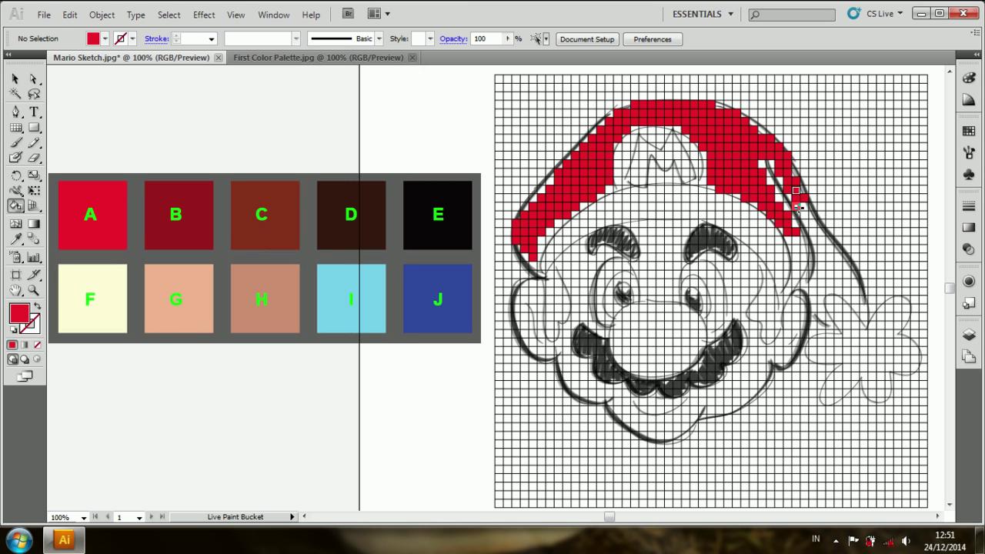
pyautogui.moveTo(802, 201)
pyautogui.mouseDown()
pyautogui.moveTo(820, 230)
pyautogui.moveTo(802, 254)
pyautogui.moveTo(804, 278)
pyautogui.moveTo(823, 270)
pyautogui.moveTo(822, 246)
pyautogui.moveTo(829, 290)
pyautogui.moveTo(847, 288)
pyautogui.moveTo(849, 298)
pyautogui.mouseUp()
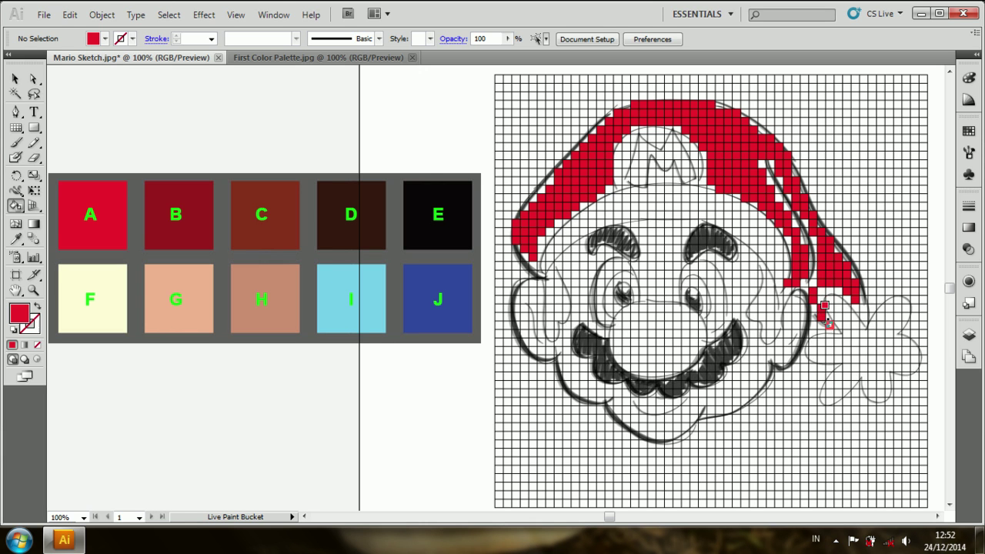
pyautogui.moveTo(827, 291); pyautogui.dragTo(864, 315)
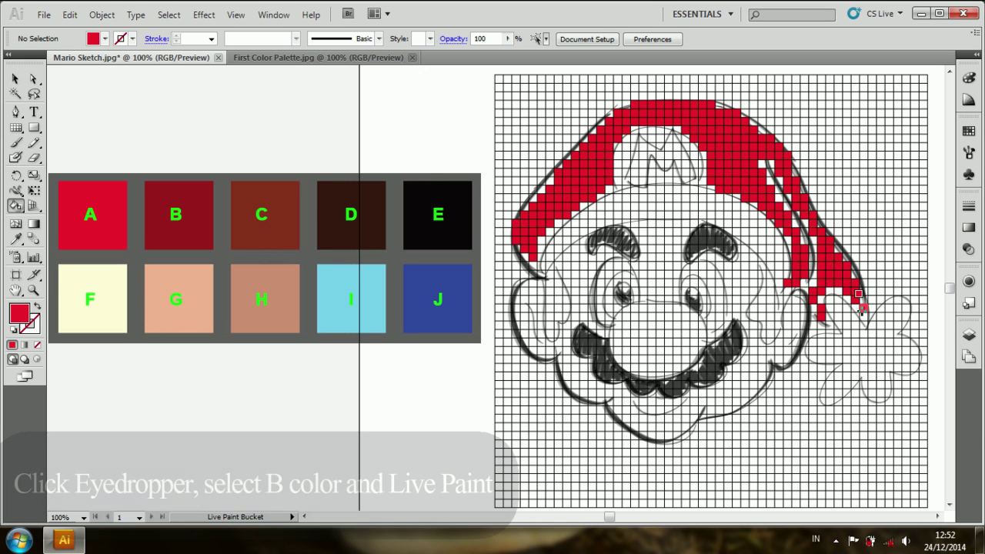
# Sample the darker swatch B red and shade the hat's right side and brim row.
pyautogui.press('i')
pyautogui.click(155, 232)
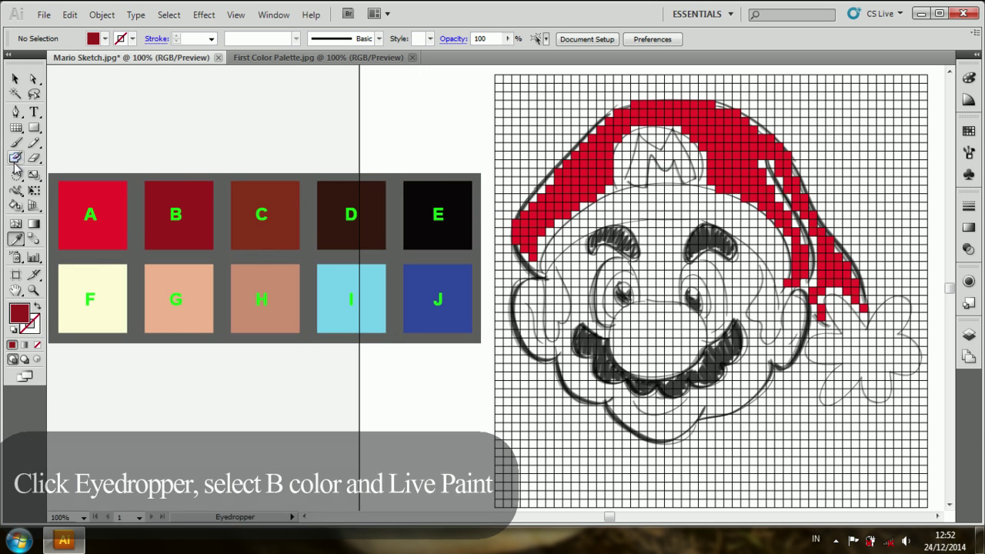
pyautogui.press('k')
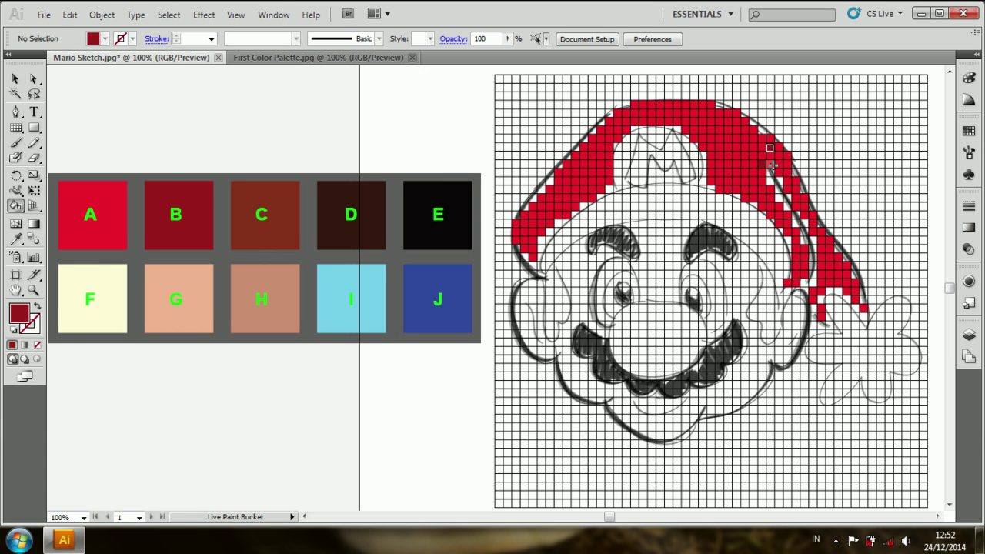
pyautogui.moveTo(769, 155); pyautogui.dragTo(795, 199)
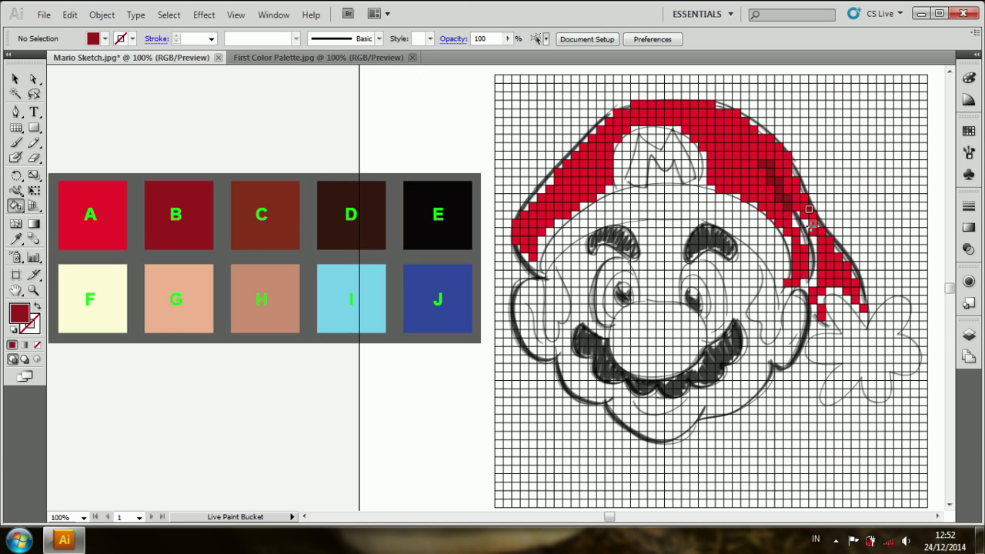
pyautogui.moveTo(800, 221); pyautogui.dragTo(806, 296)
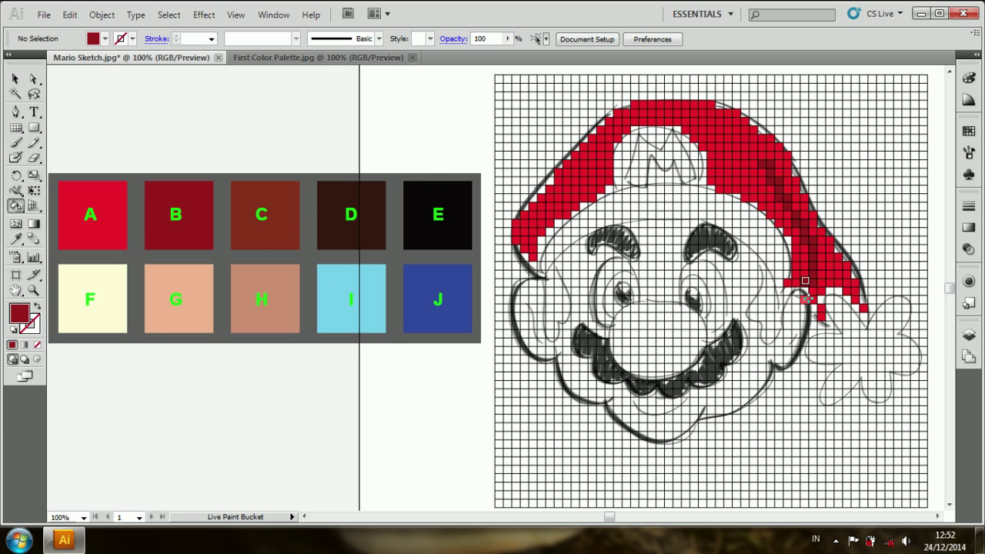
pyautogui.moveTo(624, 187); pyautogui.dragTo(724, 197)
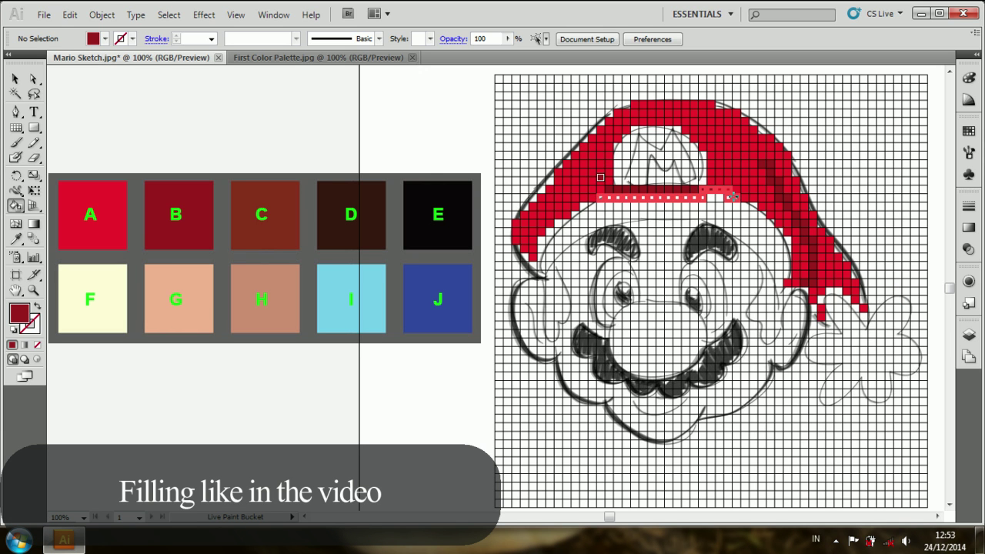
pyautogui.moveTo(582, 206)
pyautogui.mouseDown()
pyautogui.moveTo(727, 215)
pyautogui.moveTo(576, 214)
pyautogui.moveTo(547, 233)
pyautogui.moveTo(545, 265)
pyautogui.mouseUp()
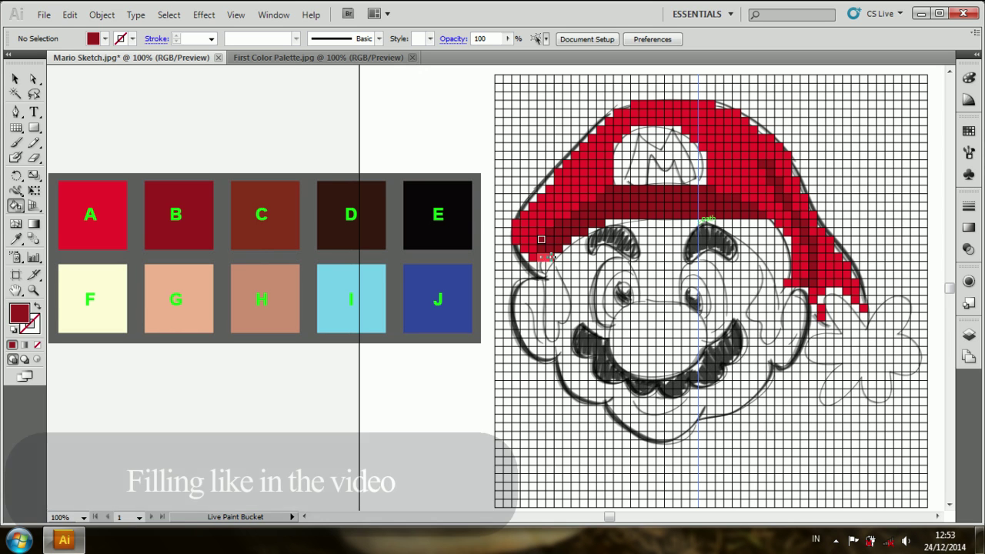
# Shade the right brim cells, left edge, top row and lower-right tip with swatch B red.
pyautogui.moveTo(738, 226); pyautogui.dragTo(784, 241)
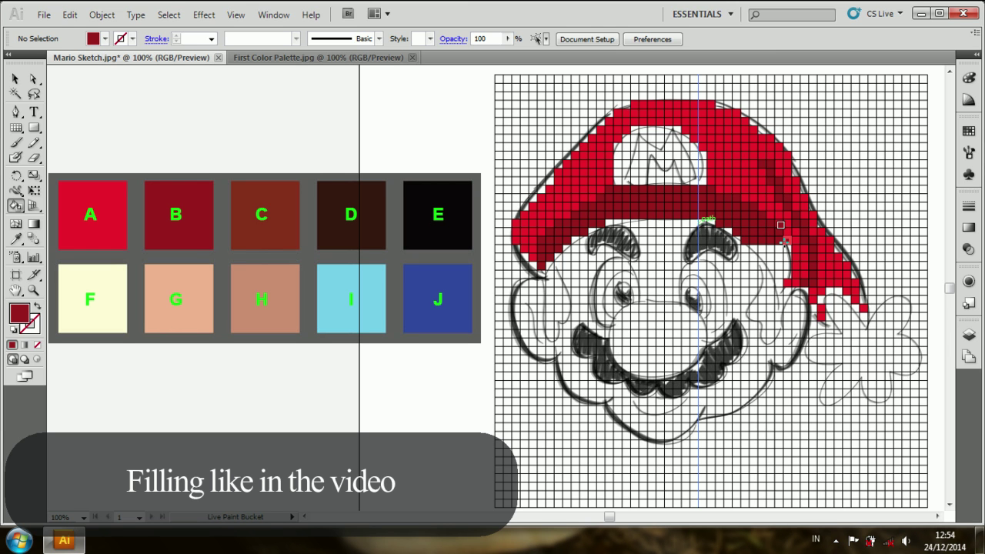
pyautogui.moveTo(785, 242); pyautogui.dragTo(769, 326)
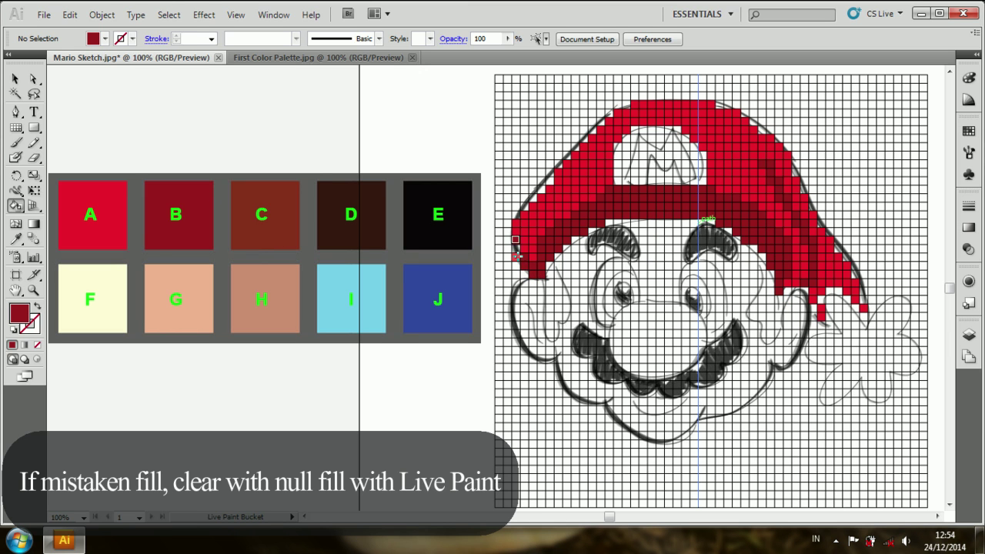
pyautogui.moveTo(508, 239)
pyautogui.mouseDown()
pyautogui.moveTo(569, 155)
pyautogui.moveTo(631, 97)
pyautogui.mouseUp()
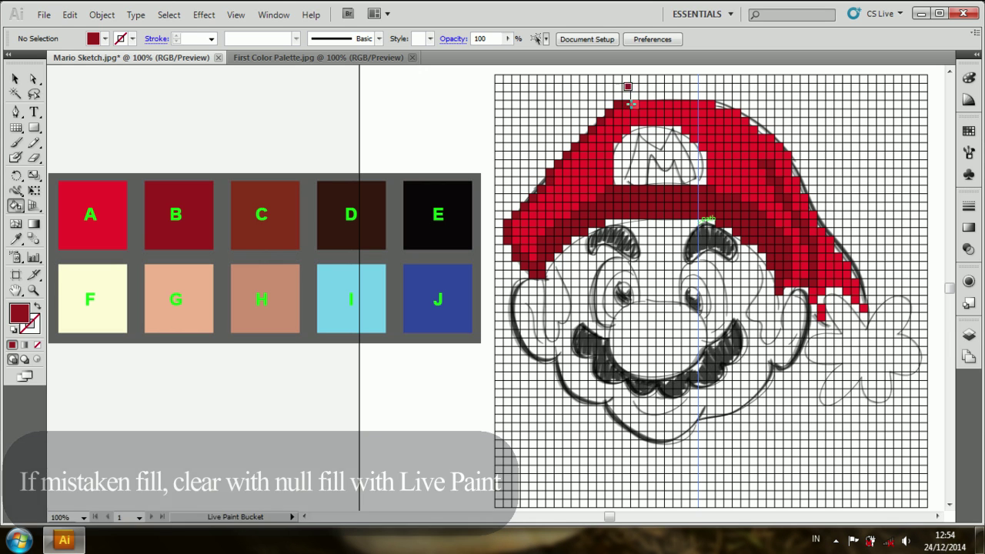
pyautogui.moveTo(708, 99)
pyautogui.mouseDown()
pyautogui.moveTo(777, 130)
pyautogui.moveTo(802, 181)
pyautogui.mouseUp()
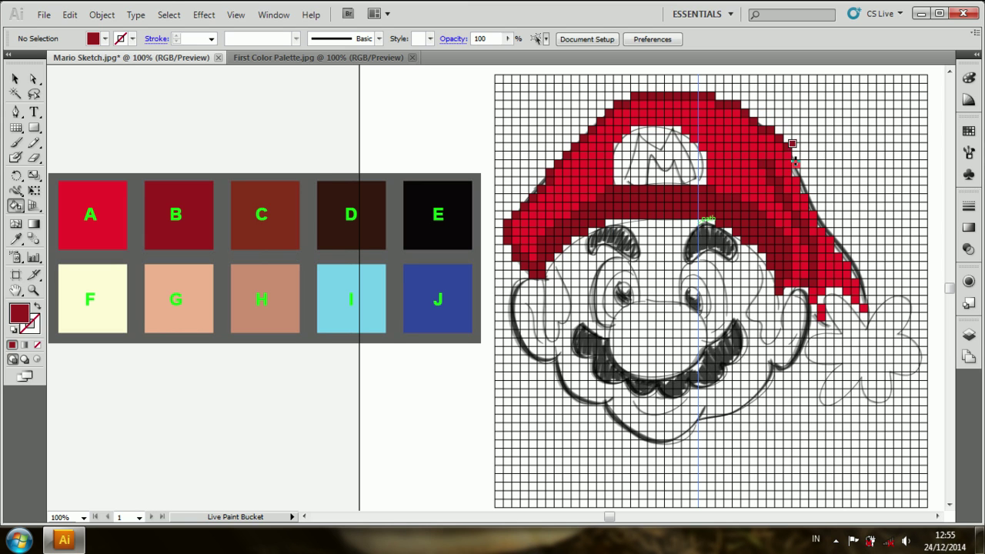
pyautogui.moveTo(821, 216)
pyautogui.mouseDown()
pyautogui.moveTo(872, 310)
pyautogui.moveTo(846, 291)
pyautogui.mouseUp()
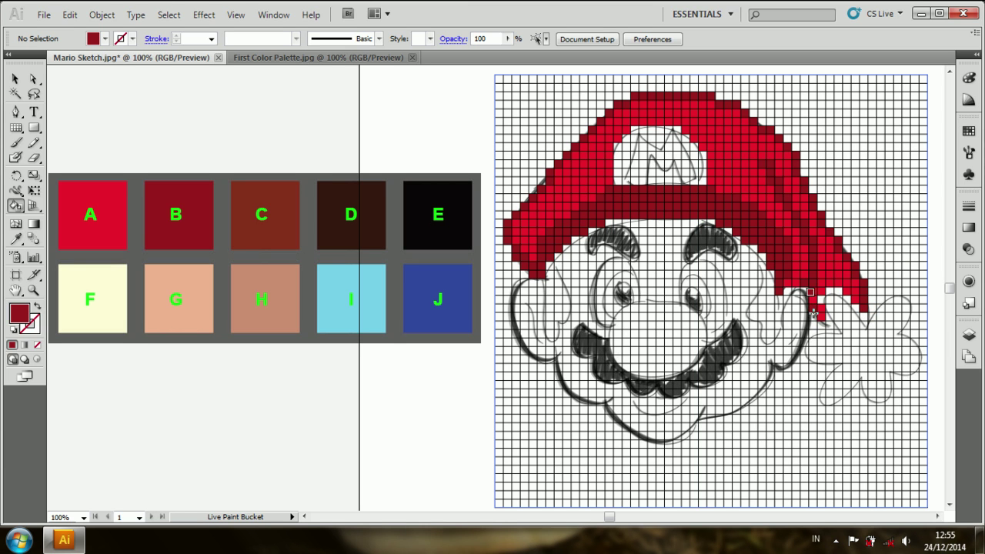
pyautogui.moveTo(818, 305); pyautogui.dragTo(803, 329)
pyautogui.keyDown('alt'); pyautogui.click(92, 219); pyautogui.keyUp('alt')
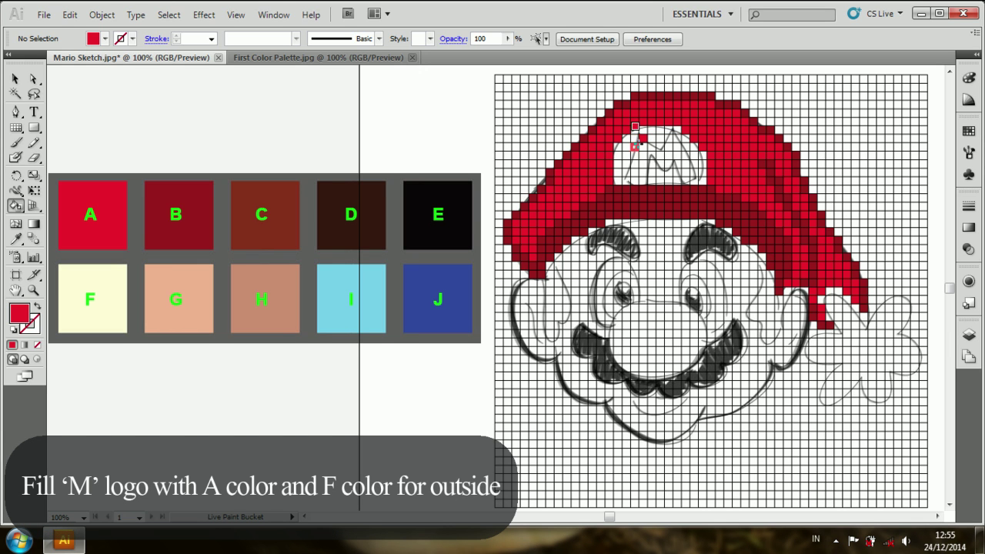
# Fill the cells around the cap's M logo bright red, then set the fill to None.
pyautogui.moveTo(634, 170); pyautogui.dragTo(636, 171)
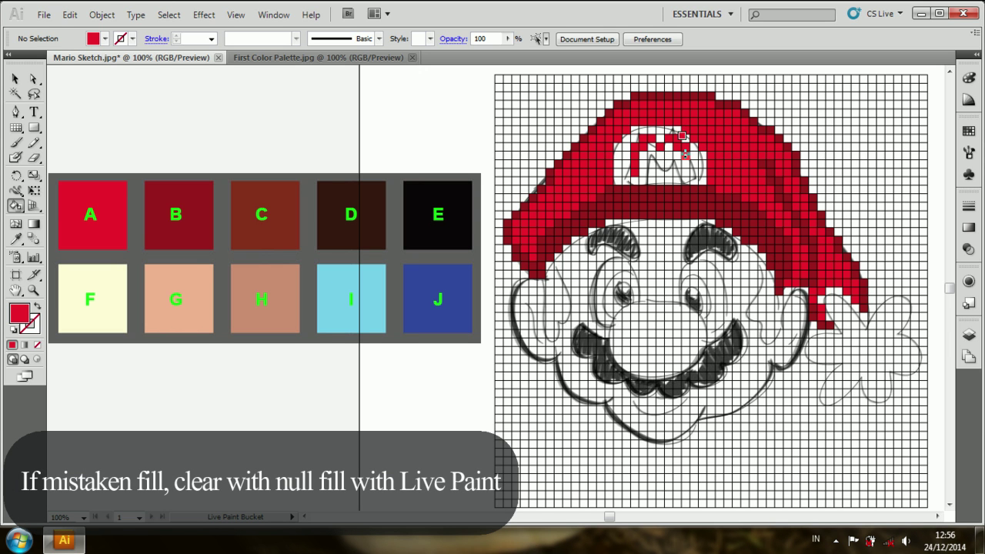
pyautogui.click(680, 158)
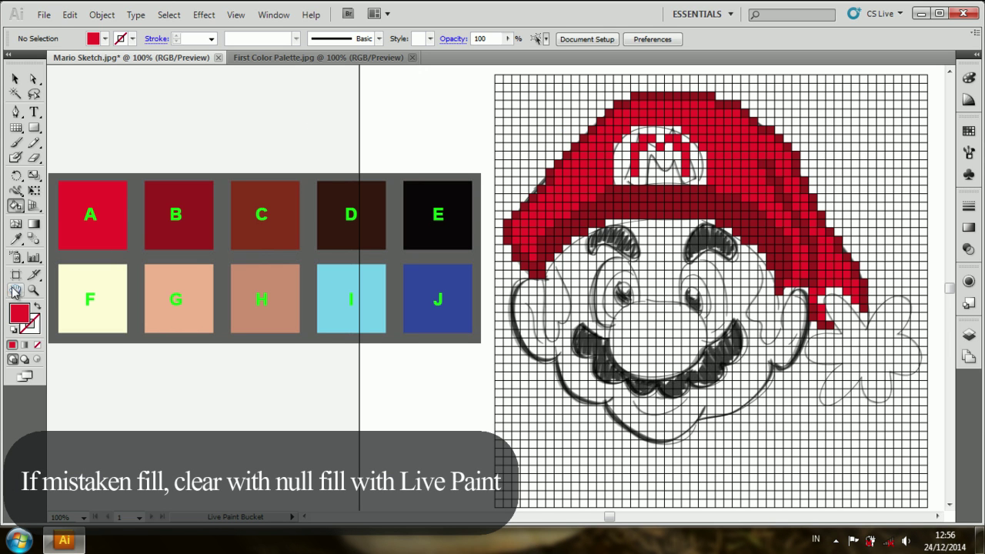
pyautogui.click(37, 344)
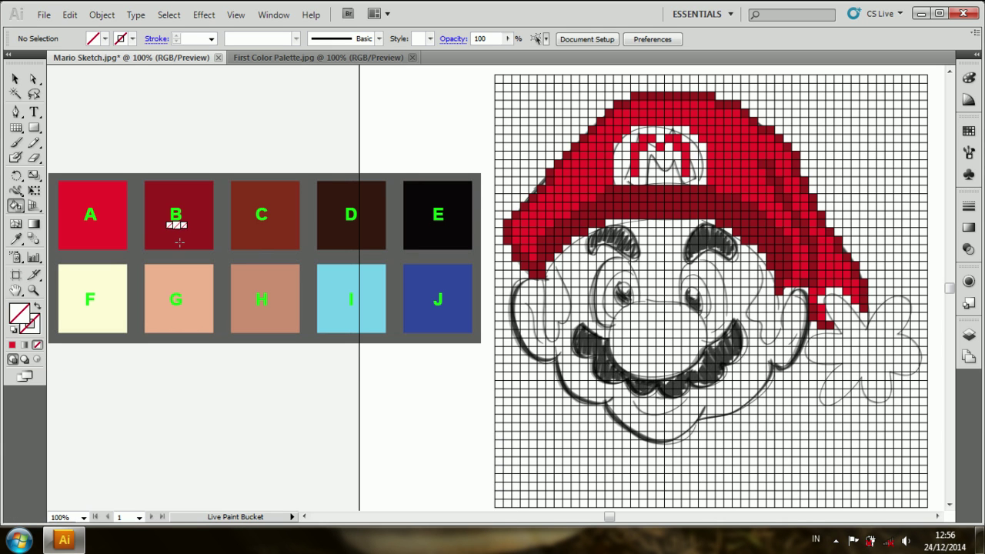
# Sample black swatch E and fill both eyebrows' cells black.
pyautogui.keyDown('alt'); pyautogui.click(418, 217); pyautogui.keyUp('alt')
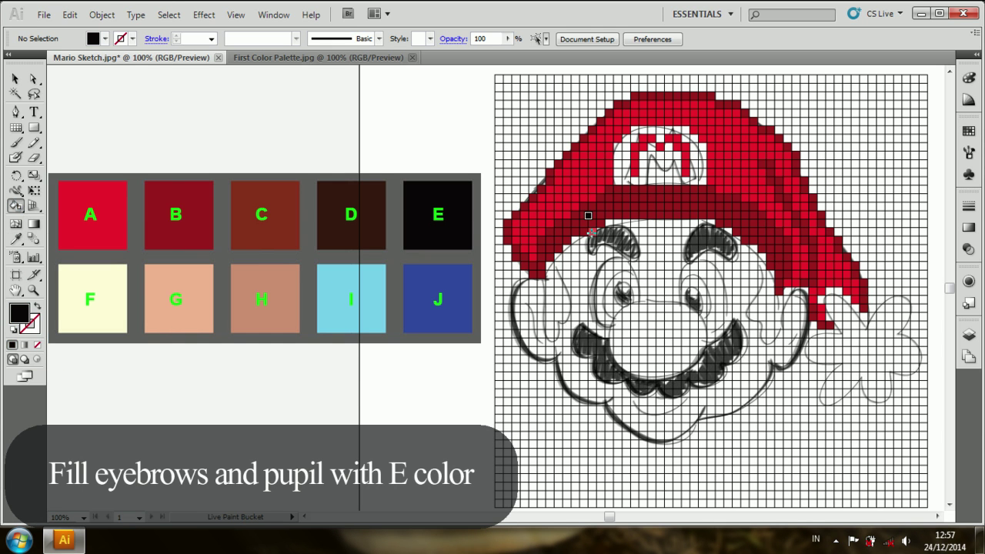
pyautogui.click(597, 232)
pyautogui.click(579, 224)
pyautogui.click(576, 239)
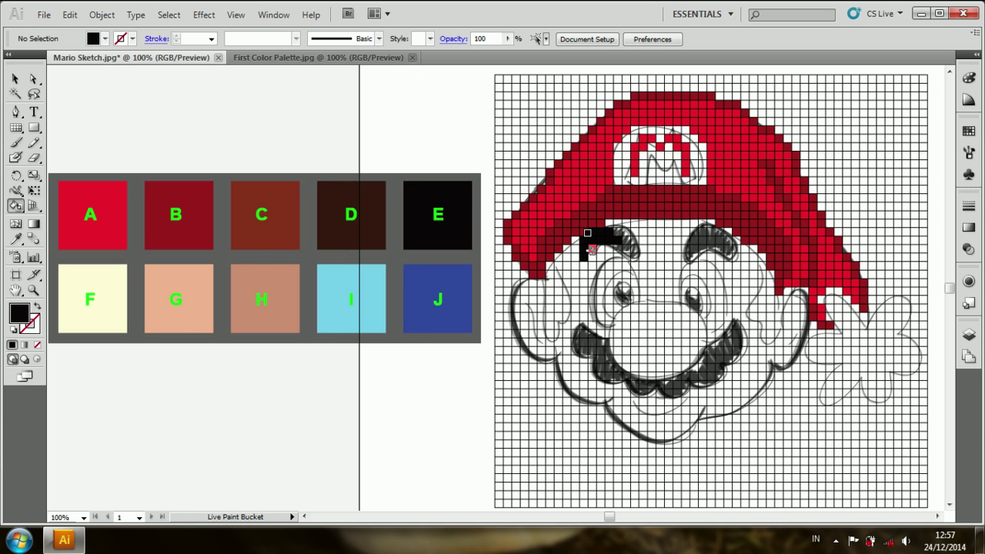
pyautogui.click(589, 238)
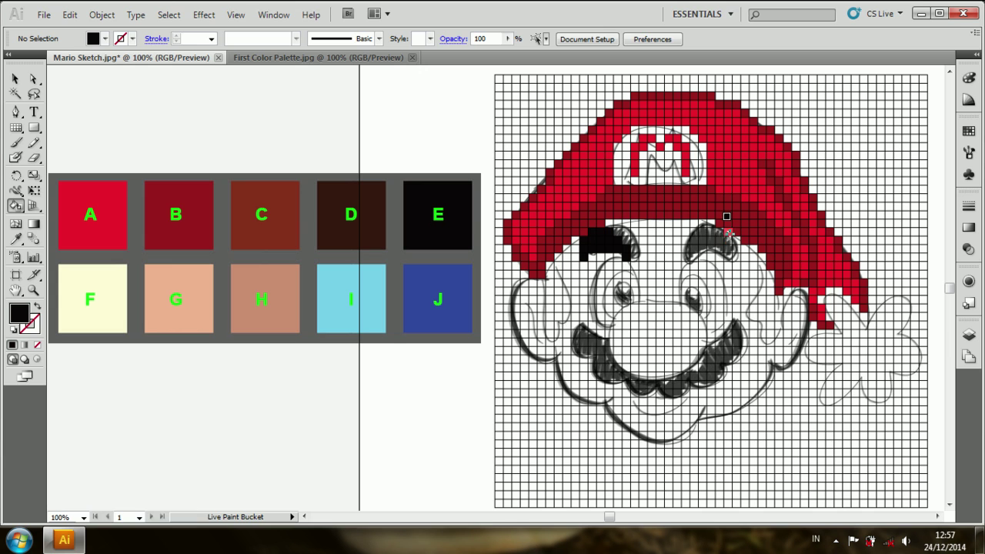
pyautogui.click(723, 220)
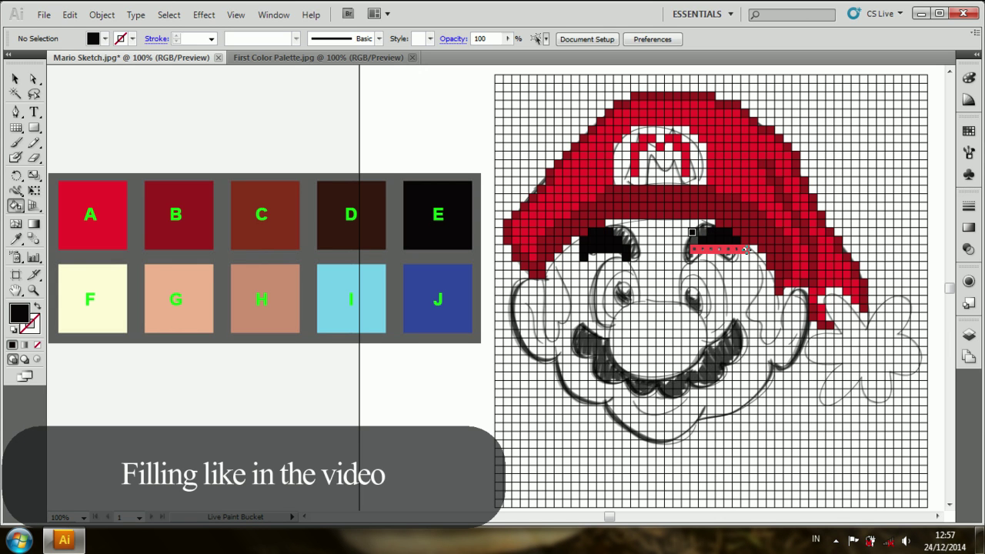
pyautogui.moveTo(744, 249); pyautogui.dragTo(742, 256)
pyautogui.click(694, 258)
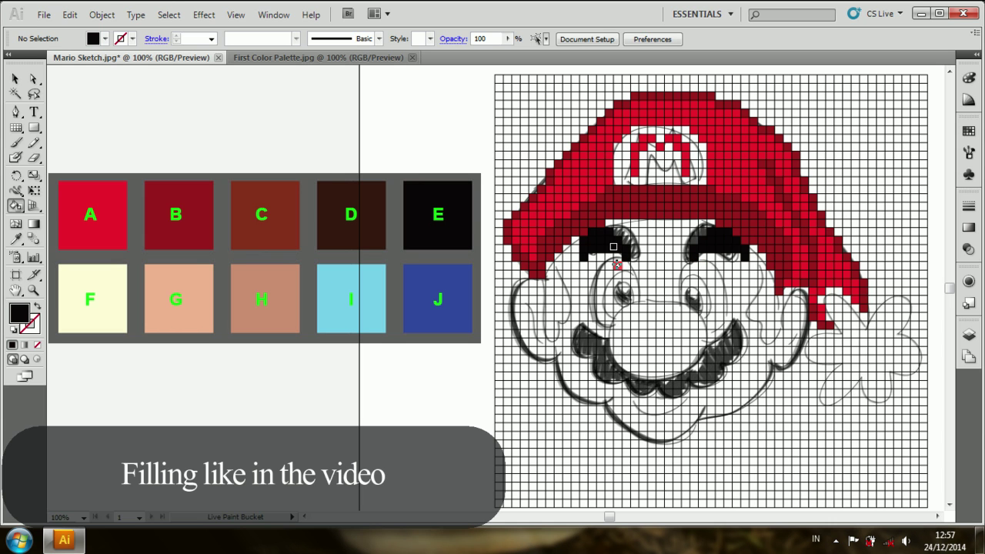
# Fill the left and right pupil cells black.
pyautogui.click(632, 290)
pyautogui.moveTo(616, 283); pyautogui.dragTo(621, 300)
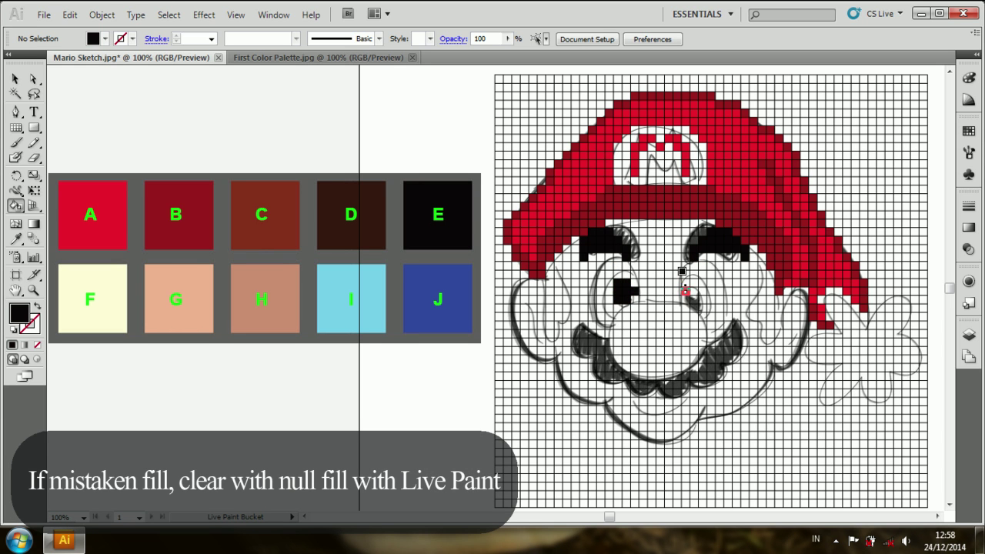
pyautogui.moveTo(682, 270); pyautogui.dragTo(697, 270)
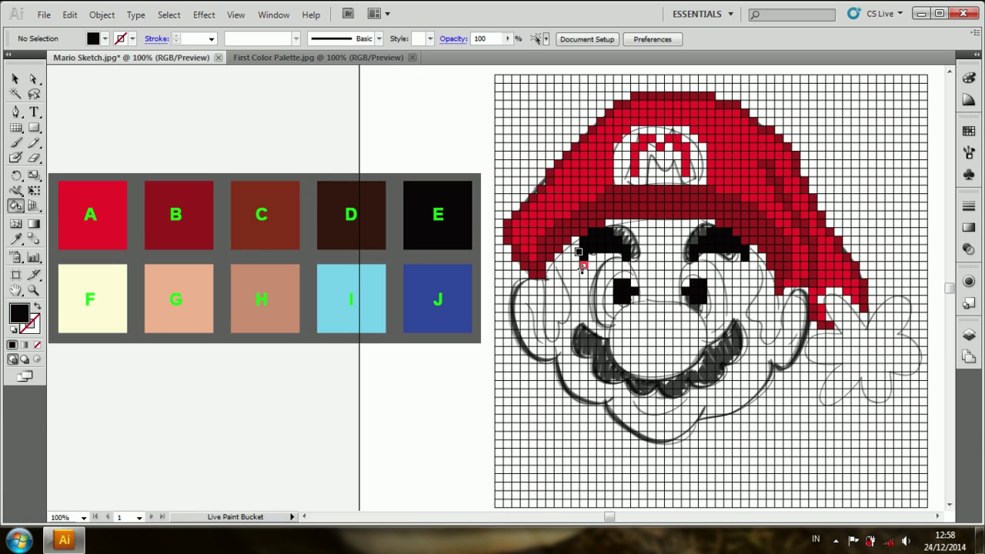
# Fill the lower row of both eyes with dark blue swatch J.
pyautogui.click(16, 238)
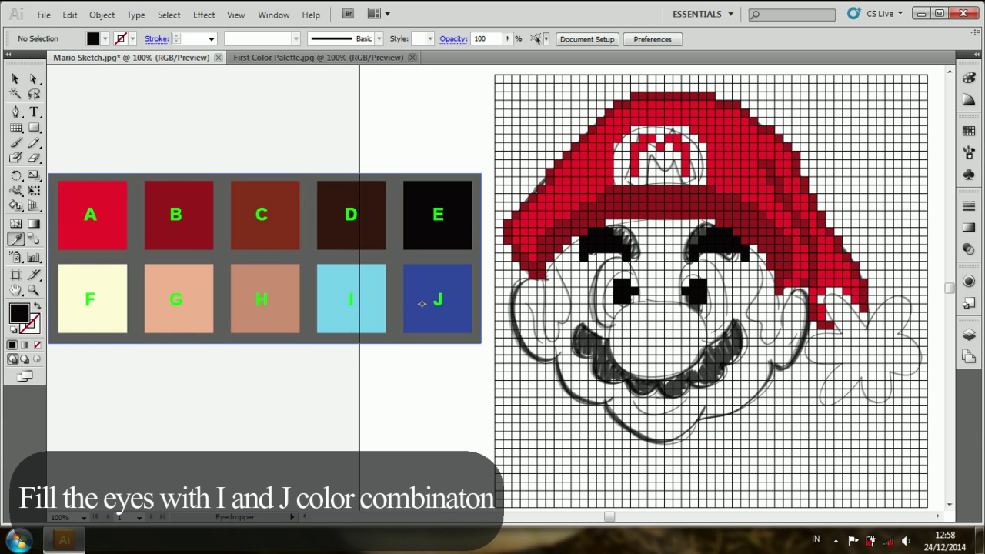
pyautogui.click(421, 303)
pyautogui.click(15, 206)
pyautogui.click(623, 300)
pyautogui.click(693, 300)
# Fill the cells beside each pupil with light blue swatch I.
pyautogui.click(15, 239)
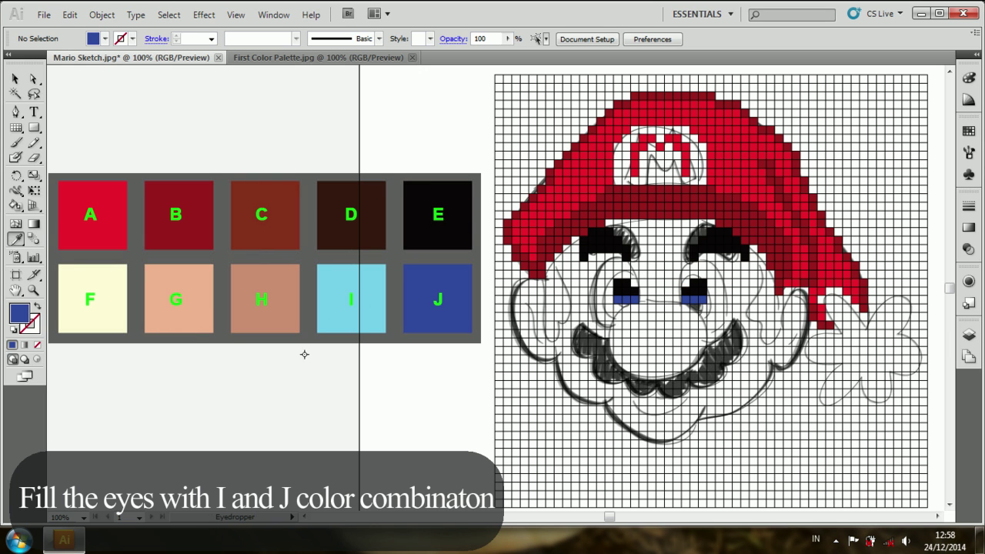
pyautogui.click(331, 313)
pyautogui.click(15, 205)
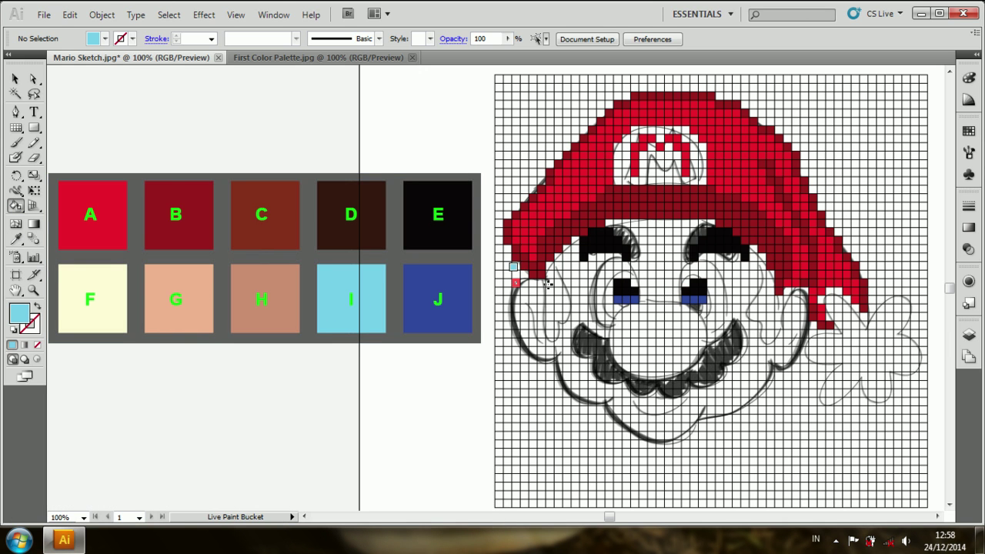
pyautogui.click(613, 280)
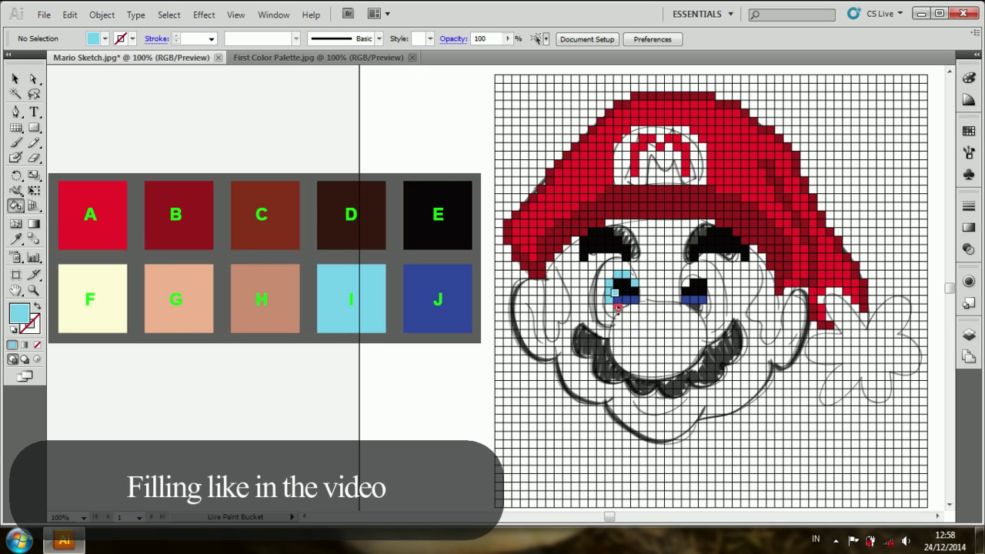
pyautogui.click(686, 280)
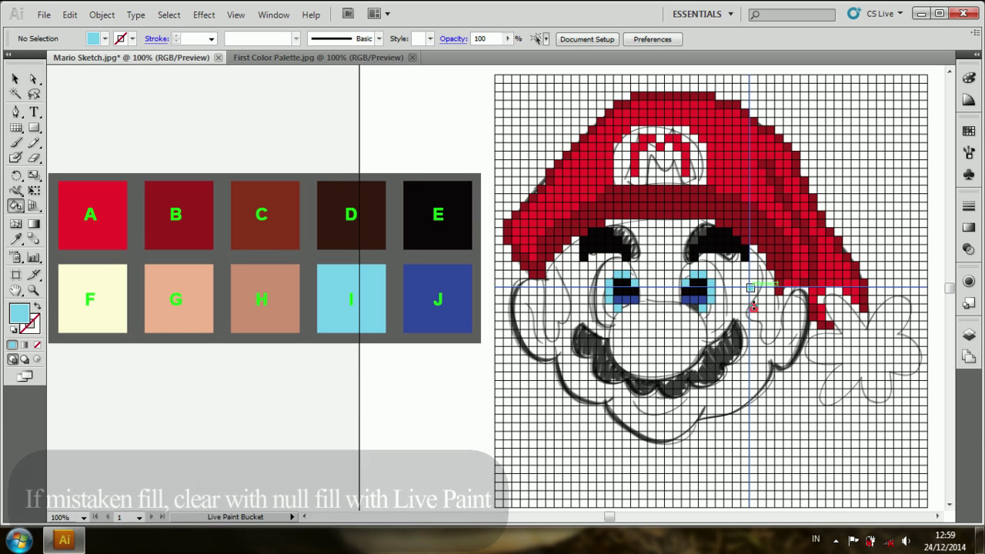
# Sample peach swatch G and fill a forehead row and the cells beside the right eyebrow.
pyautogui.press('i')
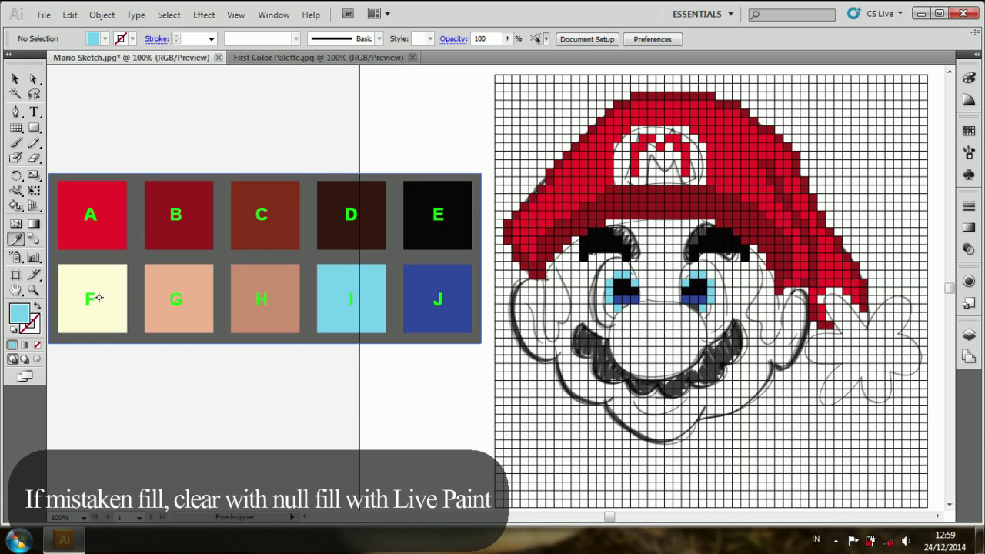
pyautogui.click(180, 277)
pyautogui.press('k')
pyautogui.moveTo(608, 224)
pyautogui.mouseDown()
pyautogui.moveTo(712, 224)
pyautogui.moveTo(615, 233)
pyautogui.moveTo(696, 240)
pyautogui.moveTo(634, 248)
pyautogui.moveTo(678, 256)
pyautogui.mouseUp()
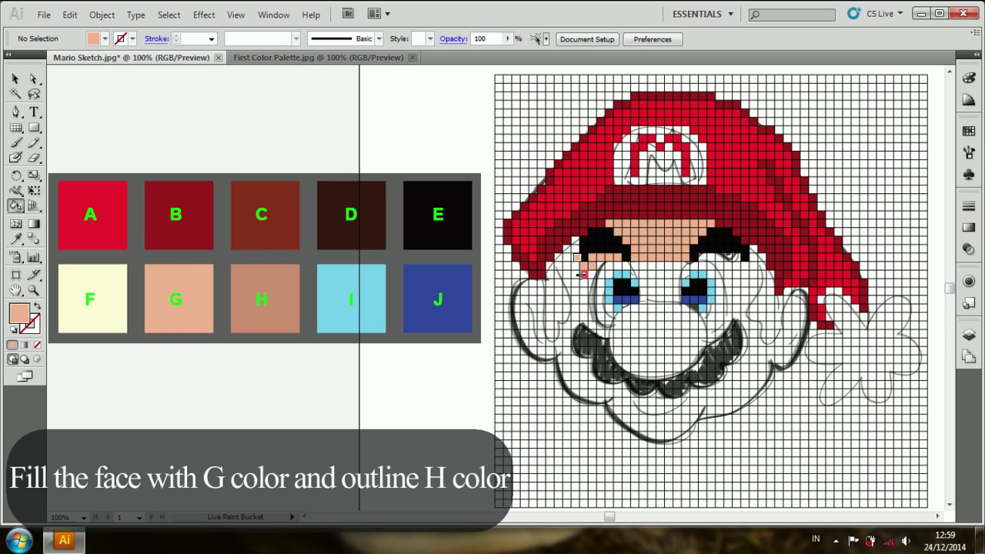
pyautogui.moveTo(702, 260); pyautogui.dragTo(737, 260)
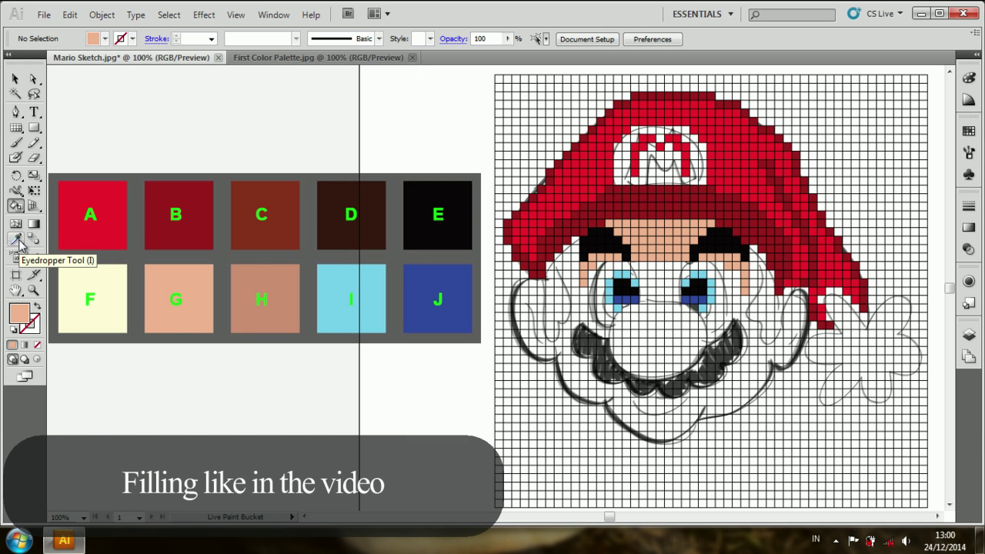
# Erase stray cells, then fill between the eyes and both cheeks with peach G.
pyautogui.click(37, 345)
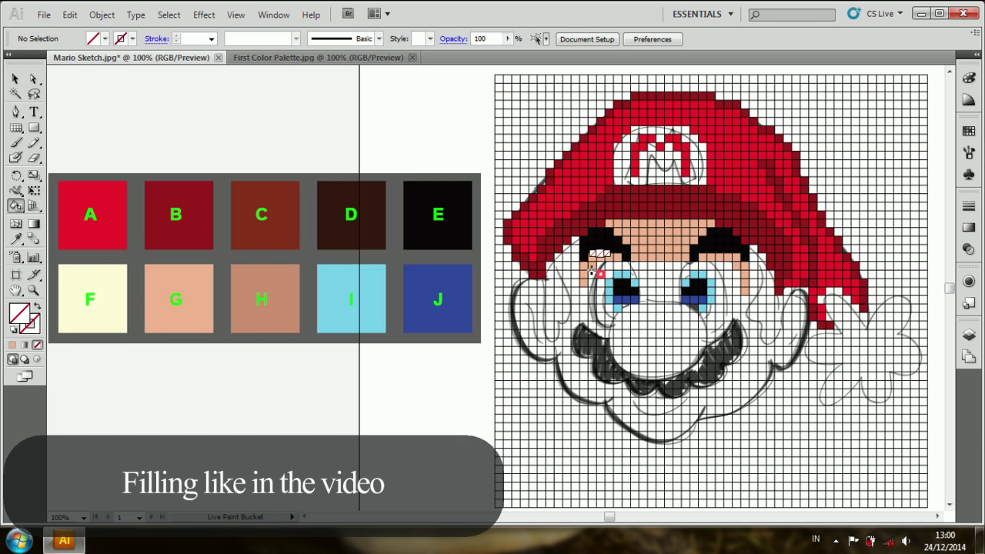
pyautogui.click(15, 207)
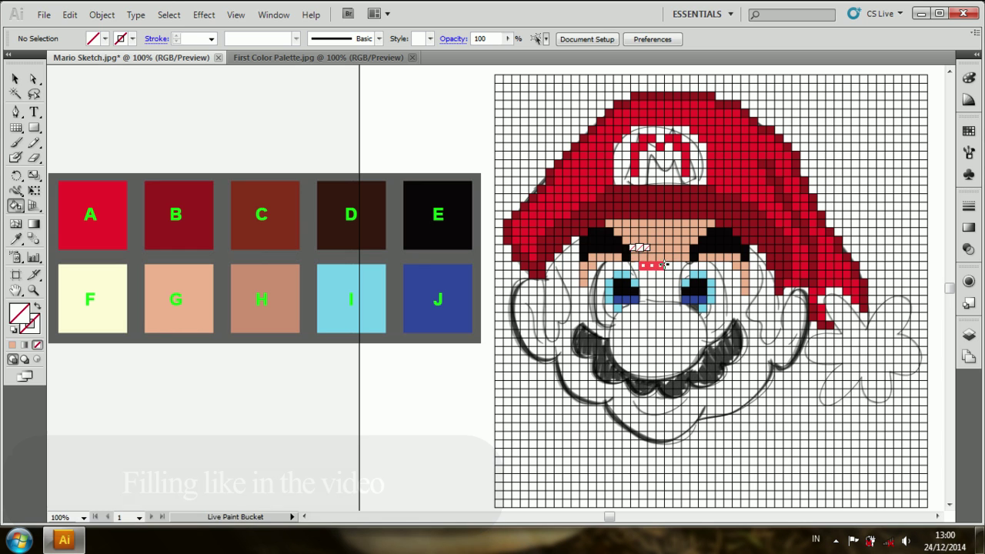
pyautogui.keyDown('alt'); pyautogui.click(673, 247); pyautogui.keyUp('alt')
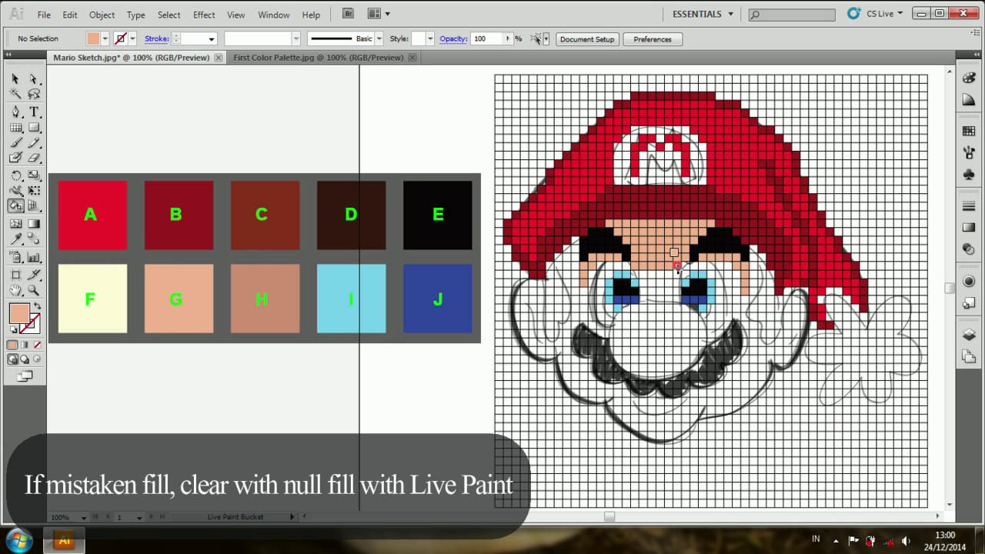
pyautogui.moveTo(650, 254); pyautogui.dragTo(672, 286)
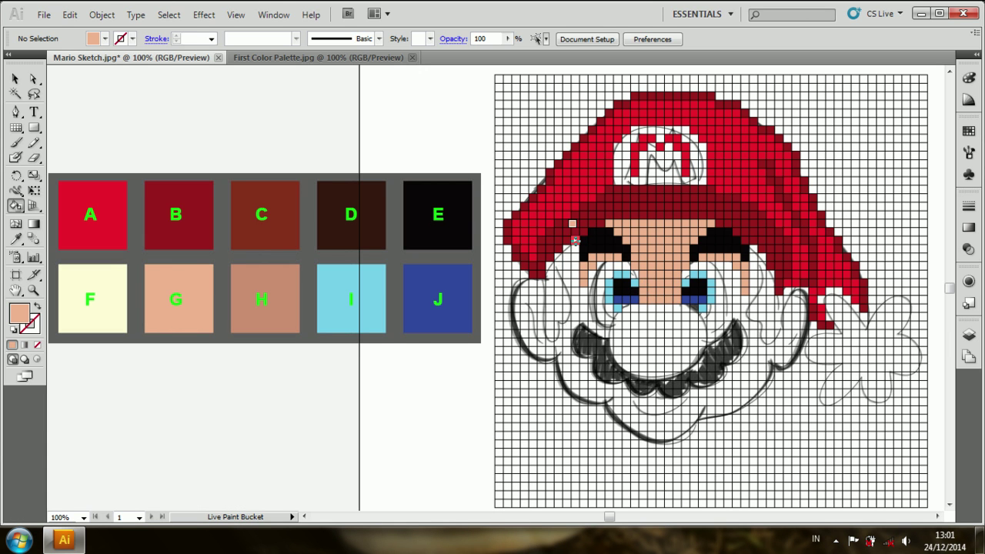
pyautogui.moveTo(573, 231); pyautogui.dragTo(596, 271)
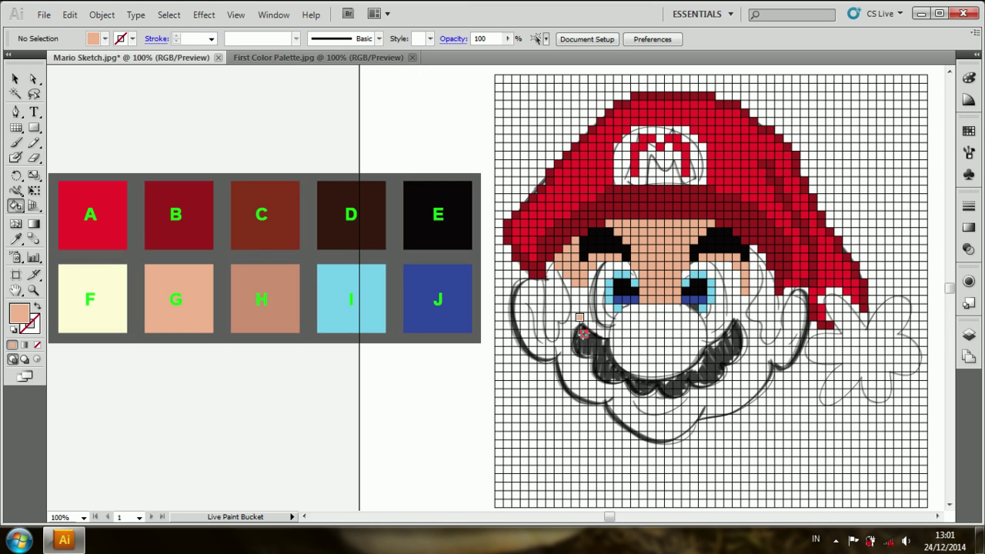
pyautogui.click(754, 286)
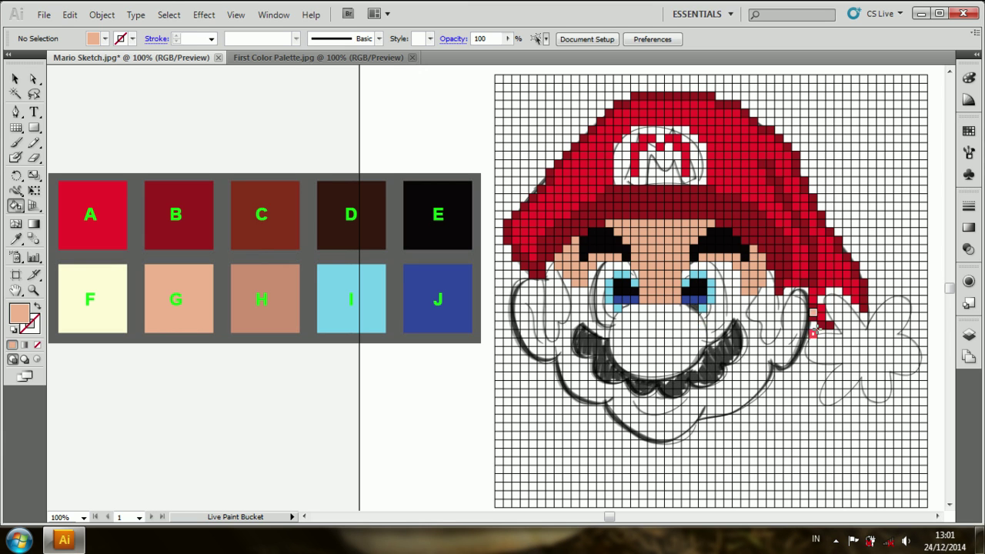
# Paint brown H outline cells below both eyes and along the mouth area's bottom row.
pyautogui.press('i')
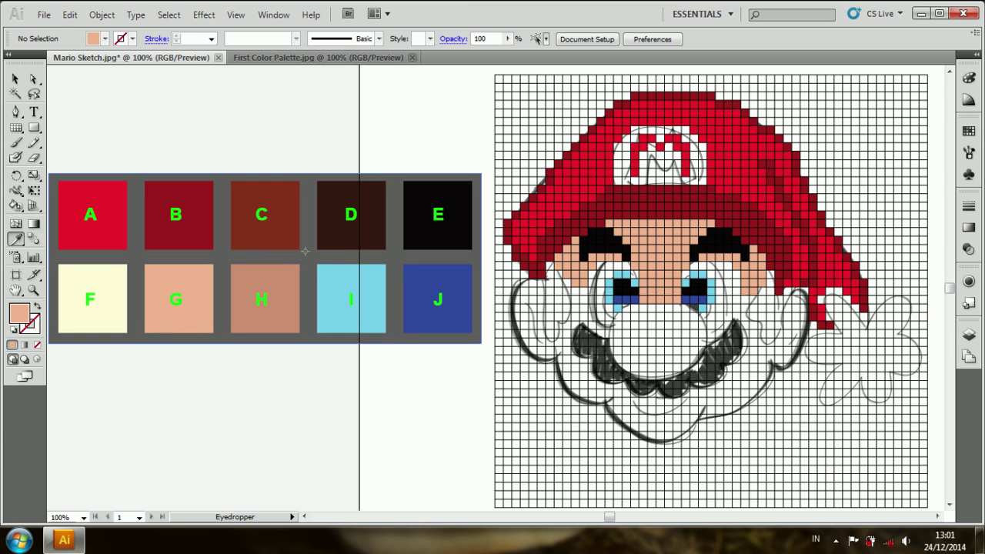
pyautogui.click(267, 277)
pyautogui.press('k')
pyautogui.click(626, 307)
pyautogui.click(686, 308)
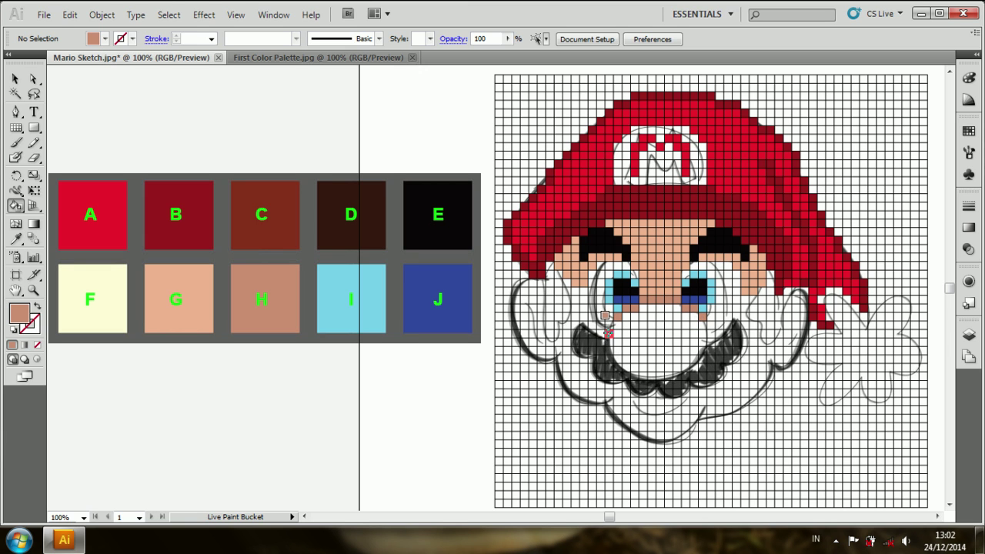
pyautogui.click(708, 332)
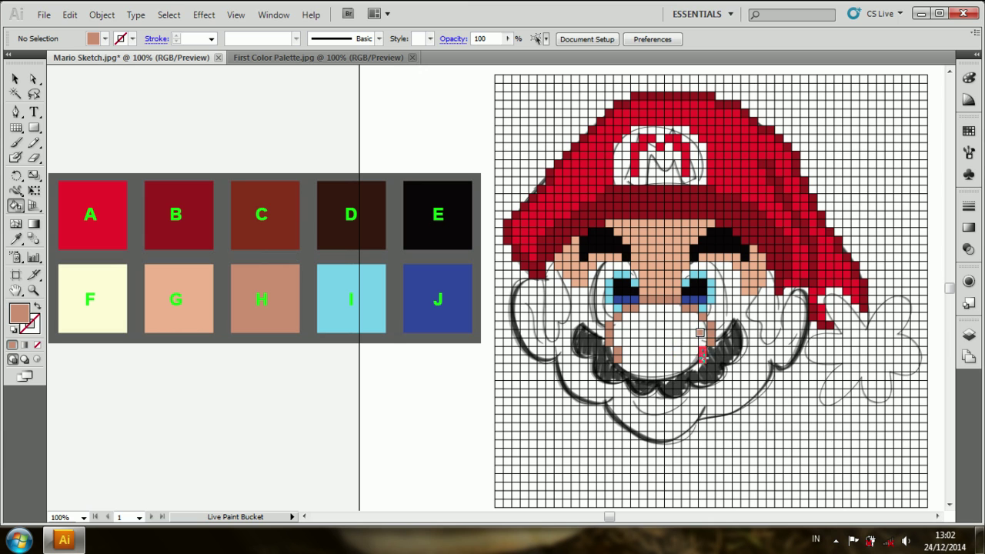
pyautogui.click(624, 366)
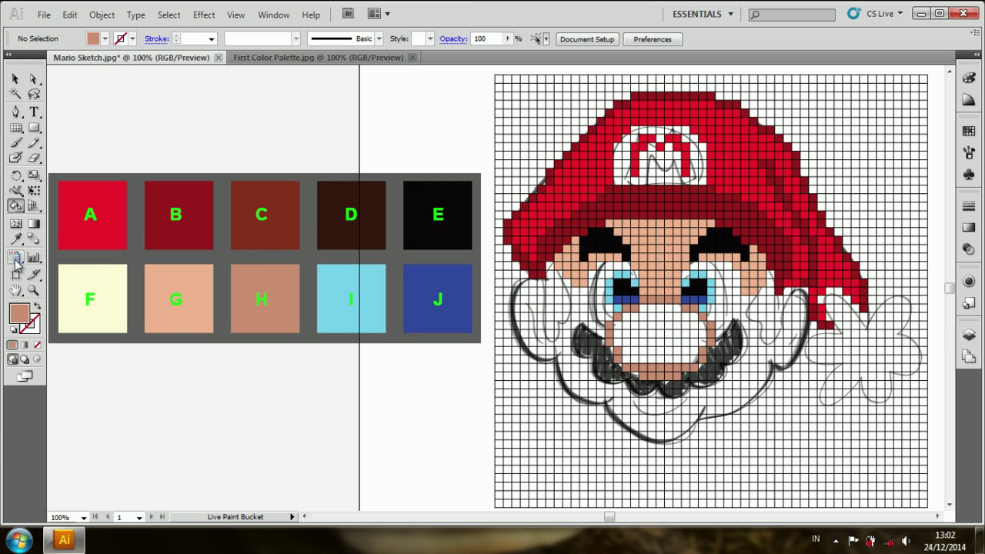
# Fill the mouth cells above the moustache and a cheek cell by the left eye with peach G.
pyautogui.press('i')
pyautogui.click(178, 300)
pyautogui.press('k')
pyautogui.click(657, 358)
pyautogui.click(654, 350)
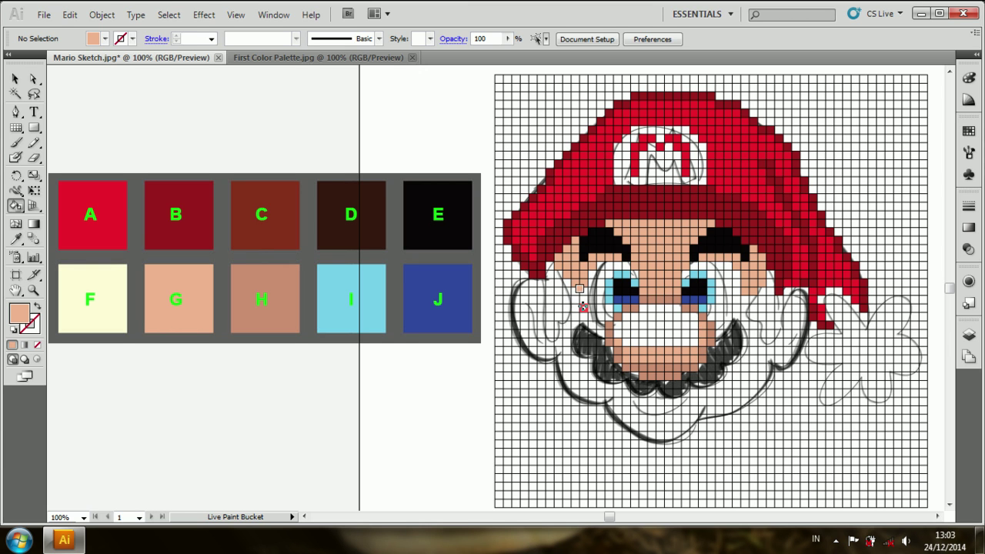
pyautogui.click(559, 275)
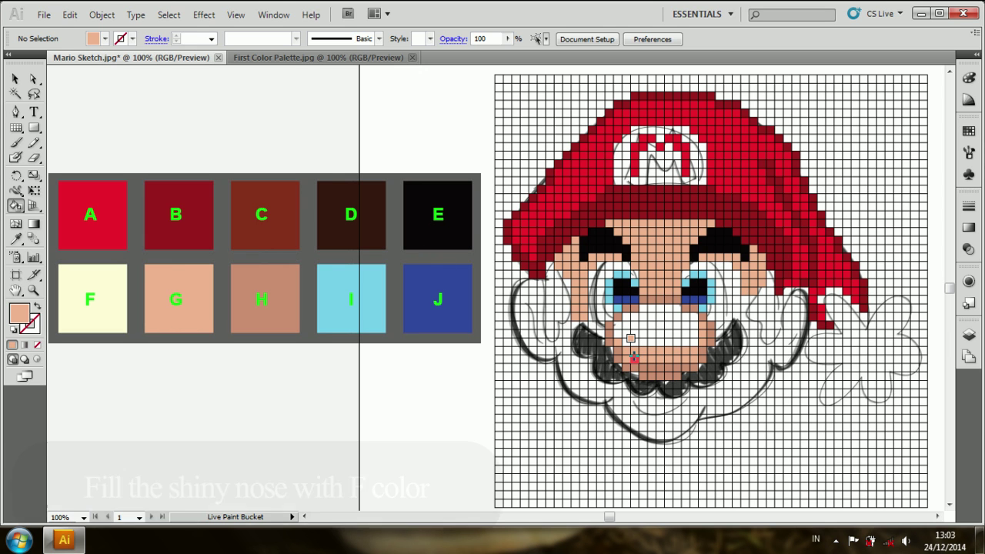
# Paint the nose highlight cells pale yellow F, then clear the fill to none.
pyautogui.keyDown('alt'); pyautogui.click(92, 299); pyautogui.keyUp('alt')
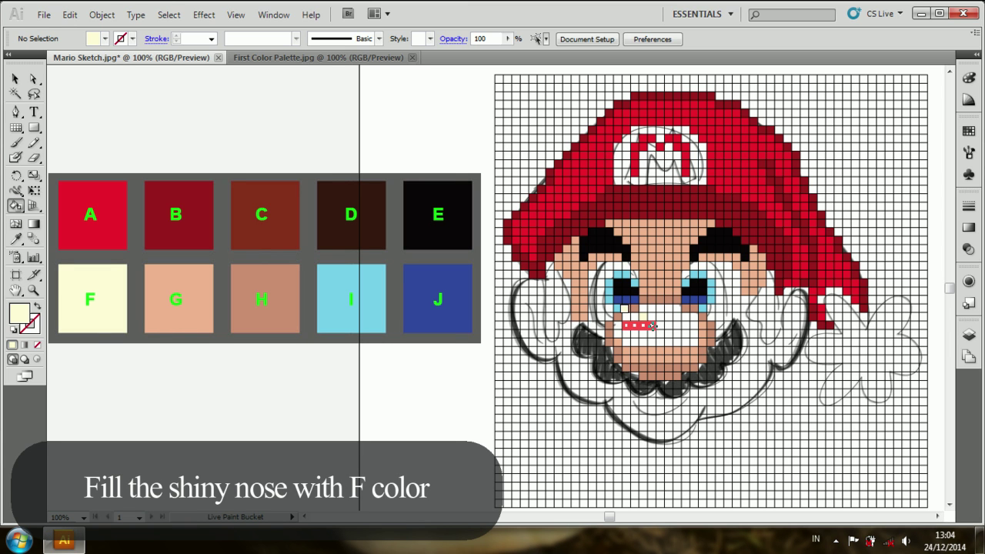
pyautogui.click(654, 326)
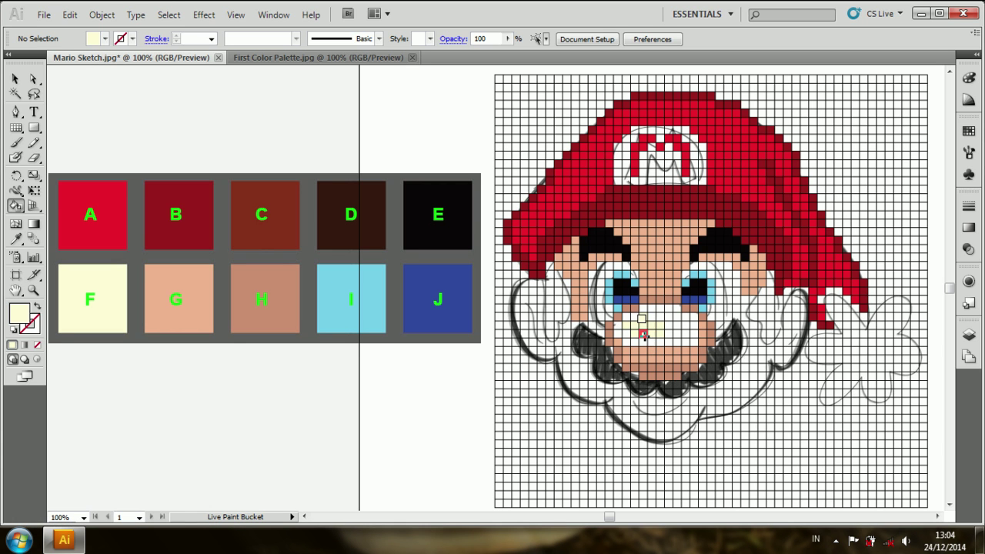
pyautogui.click(37, 345)
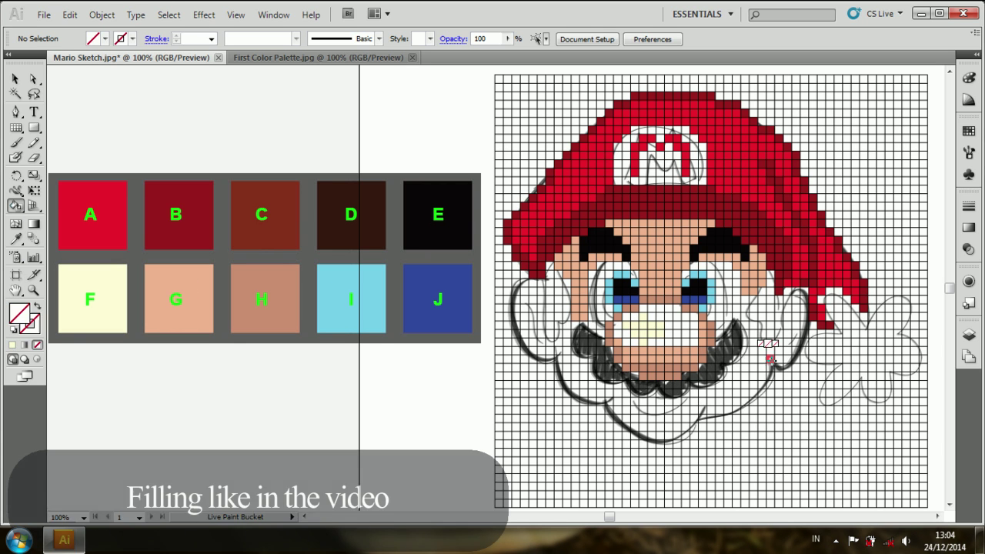
# Fill the cells around and right of the nose with peach G skin colour.
pyautogui.press('i')
pyautogui.click(178, 281)
pyautogui.press('k')
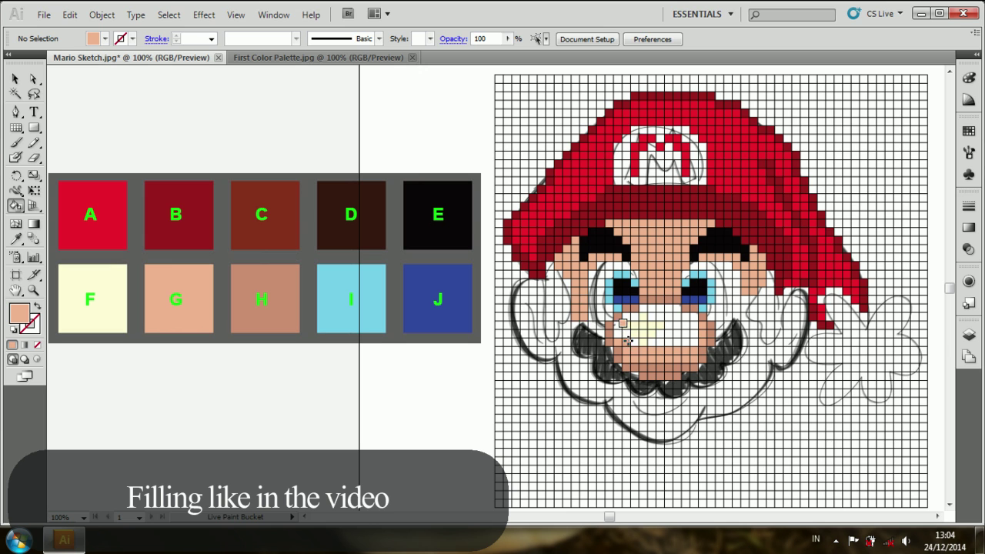
pyautogui.moveTo(627, 315); pyautogui.dragTo(660, 333)
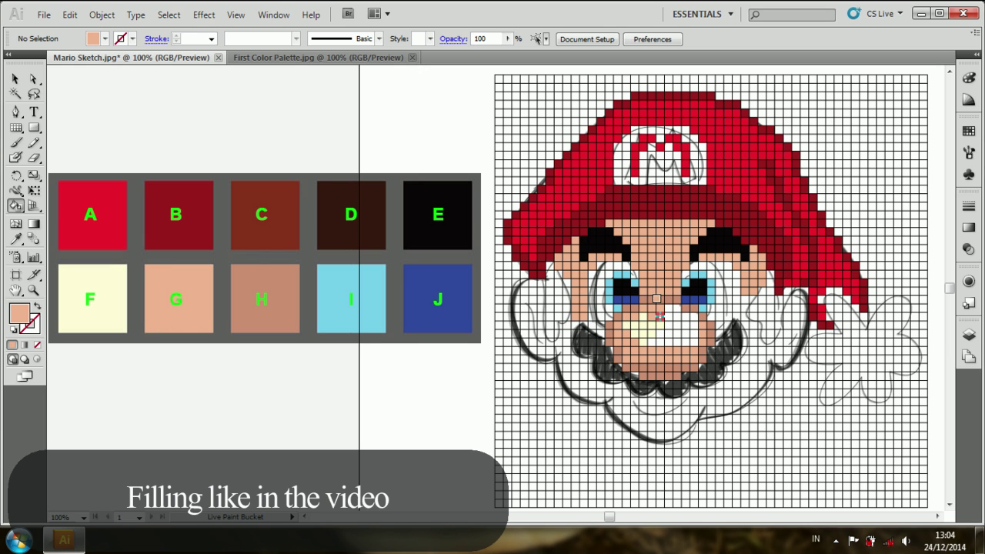
pyautogui.click(667, 324)
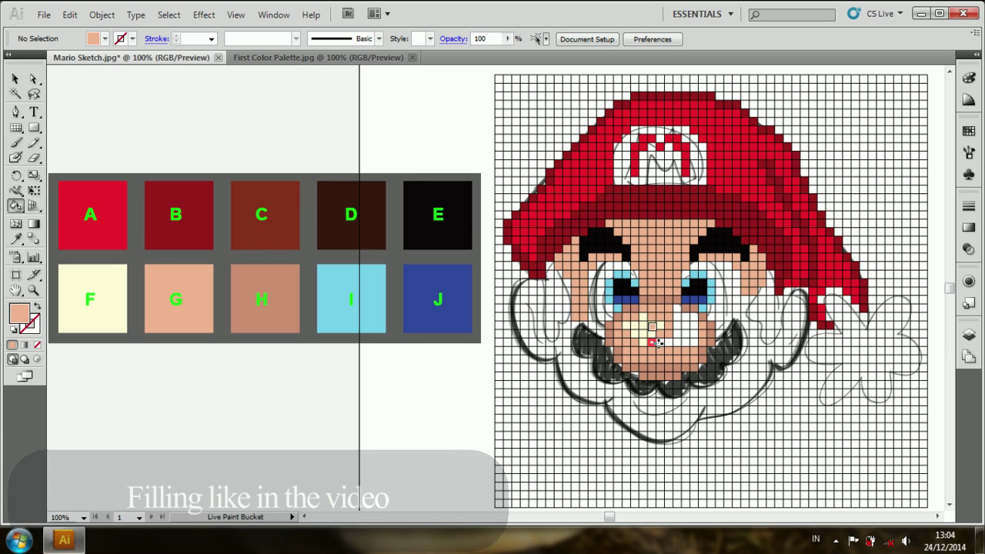
pyautogui.click(684, 312)
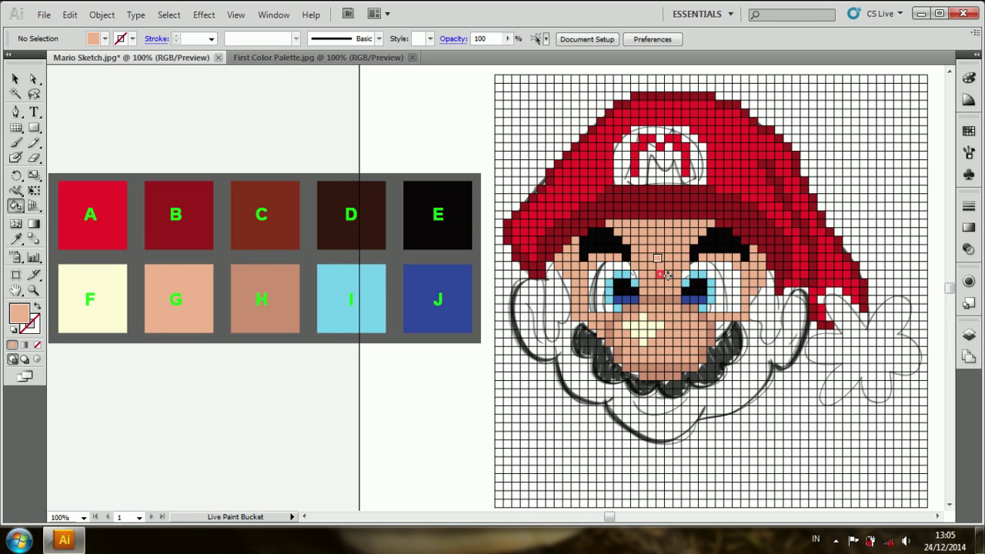
# Paint cream F cells around both eyes to form the eye whites.
pyautogui.keyDown('alt'); pyautogui.click(92, 300); pyautogui.keyUp('alt')
pyautogui.moveTo(596, 306)
pyautogui.mouseDown()
pyautogui.moveTo(602, 265)
pyautogui.moveTo(625, 263)
pyautogui.mouseUp()
pyautogui.moveTo(696, 265); pyautogui.dragTo(723, 265)
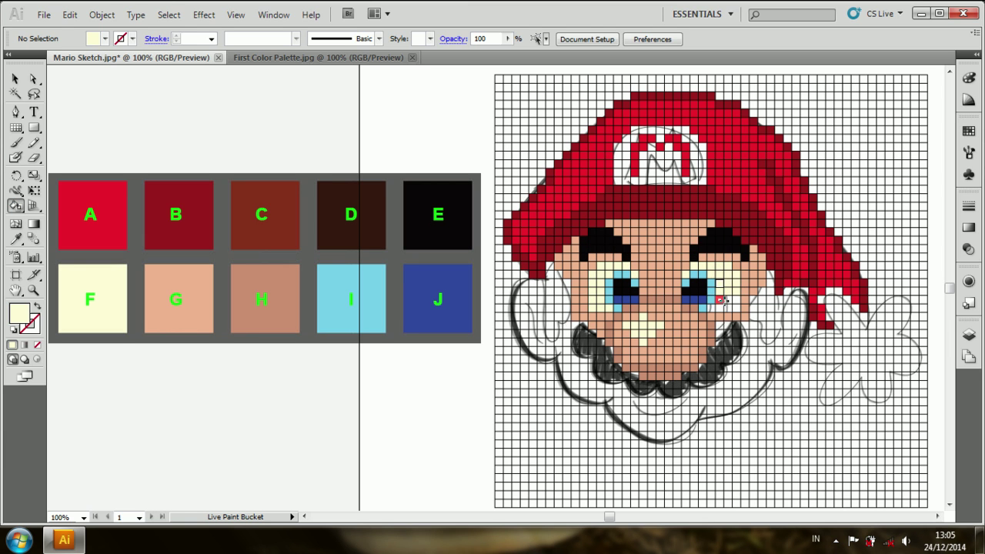
pyautogui.click(15, 238)
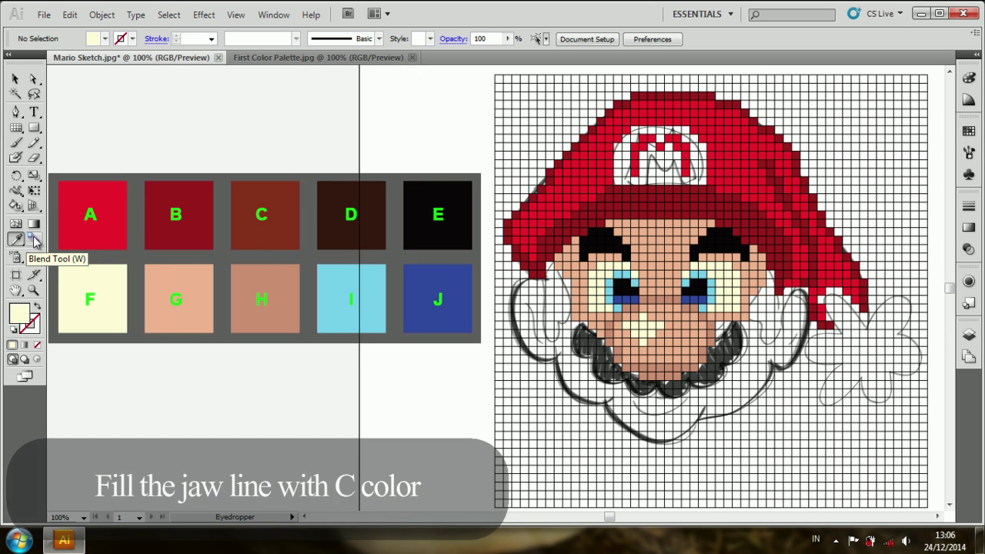
# Paint the right and left jaw lines dark brown as sideburns.
pyautogui.click(262, 223)
pyautogui.press('k')
pyautogui.moveTo(770, 265)
pyautogui.mouseDown()
pyautogui.moveTo(754, 315)
pyautogui.moveTo(802, 306)
pyautogui.mouseUp()
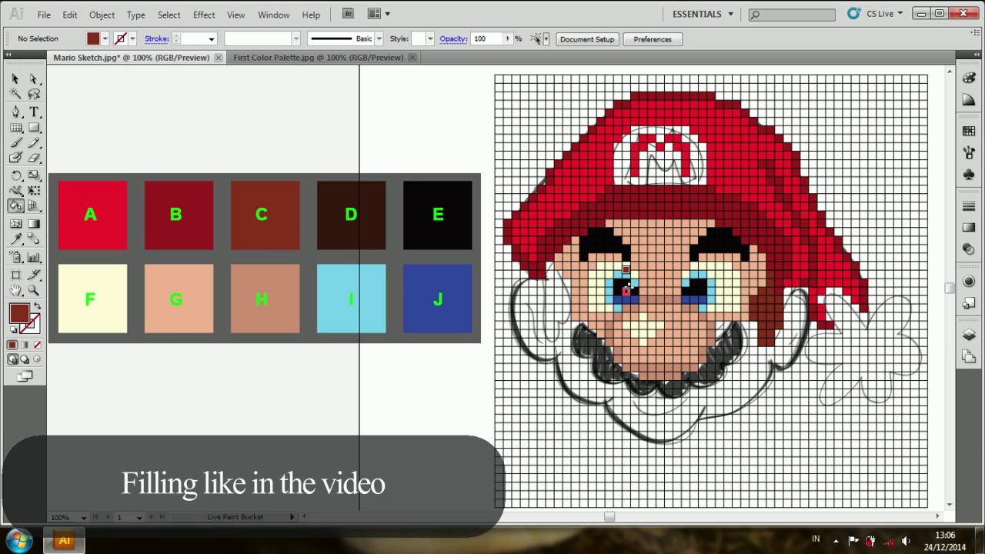
pyautogui.click(36, 343)
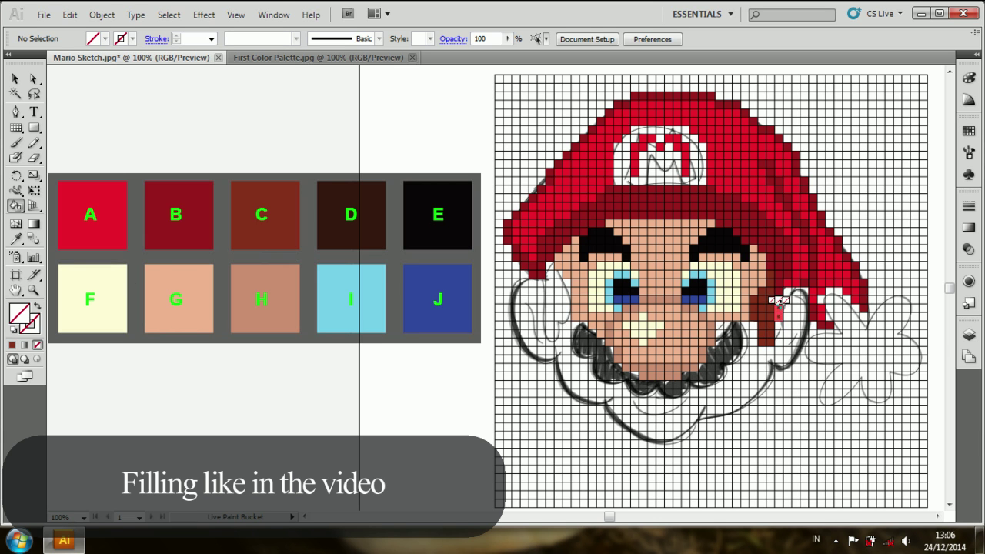
pyautogui.click(15, 239)
pyautogui.press('k')
pyautogui.moveTo(553, 273)
pyautogui.mouseDown()
pyautogui.moveTo(554, 323)
pyautogui.moveTo(567, 270)
pyautogui.mouseUp()
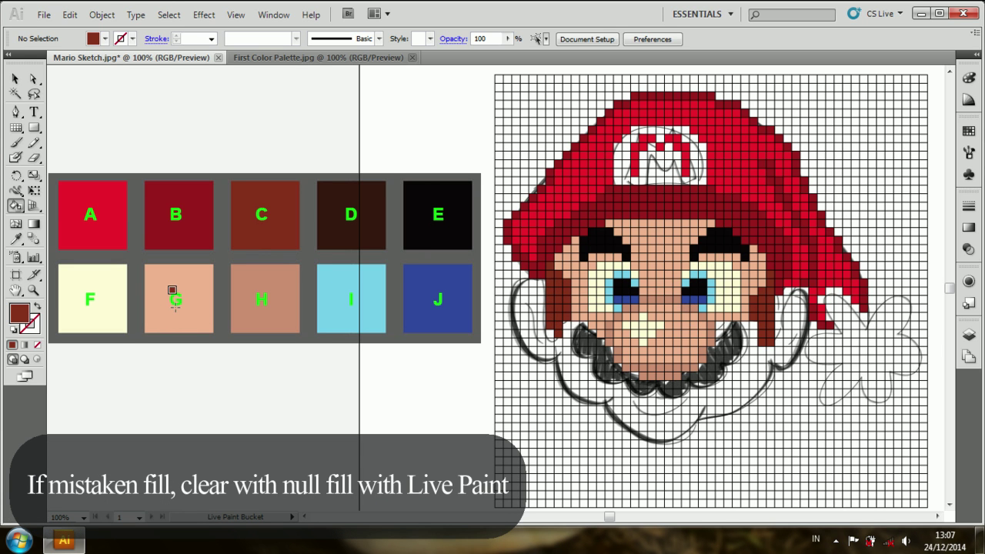
# Fill the strip beside the beard, the lower-left cheek and the chin outline row with tan H.
pyautogui.keyDown('alt'); pyautogui.click(261, 292); pyautogui.keyUp('alt')
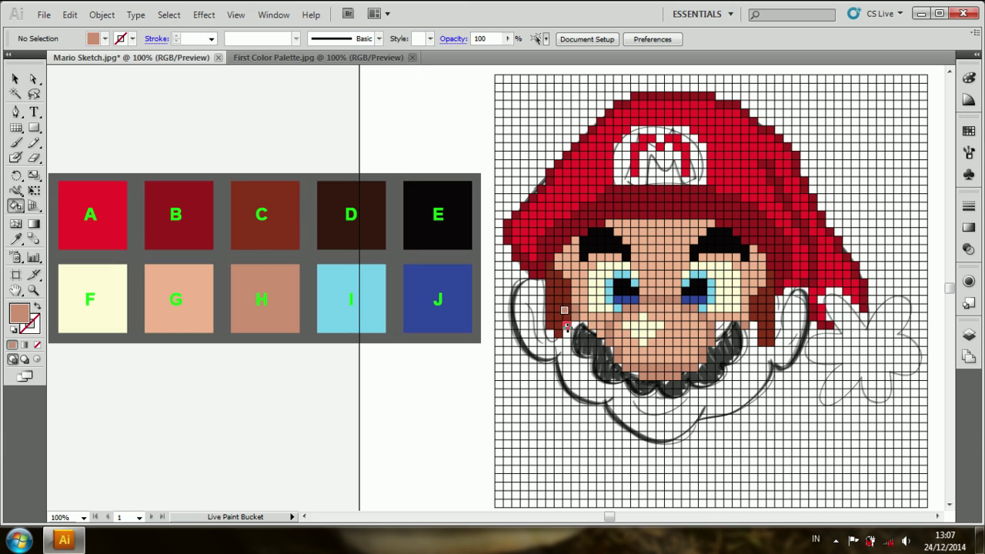
pyautogui.click(565, 353)
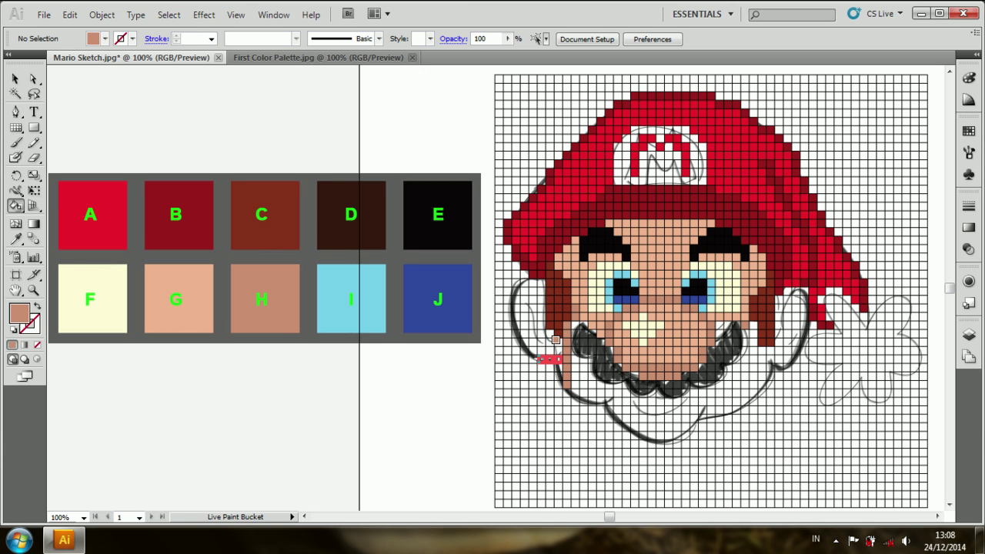
pyautogui.click(523, 338)
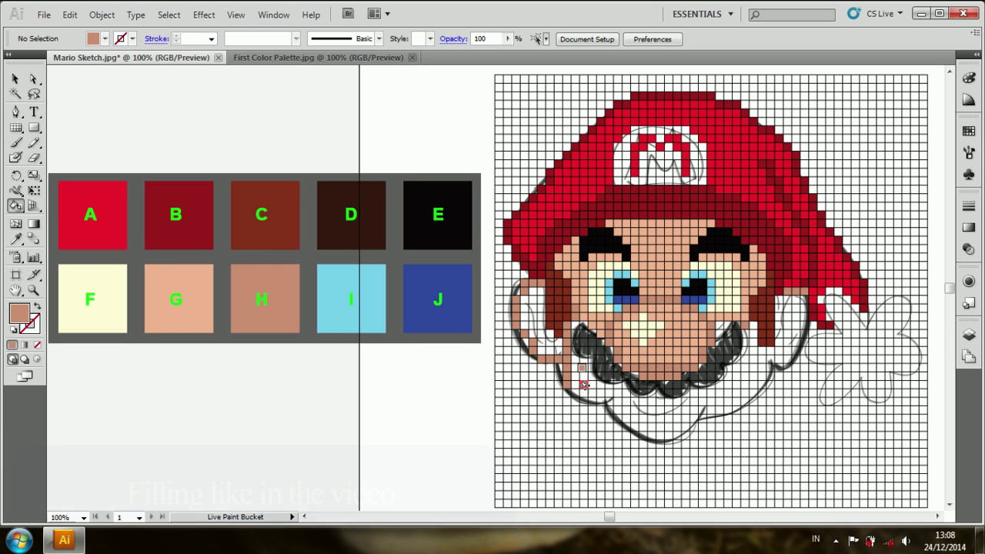
pyautogui.moveTo(583, 393)
pyautogui.mouseDown()
pyautogui.moveTo(642, 443)
pyautogui.moveTo(632, 444)
pyautogui.moveTo(658, 452)
pyautogui.mouseUp()
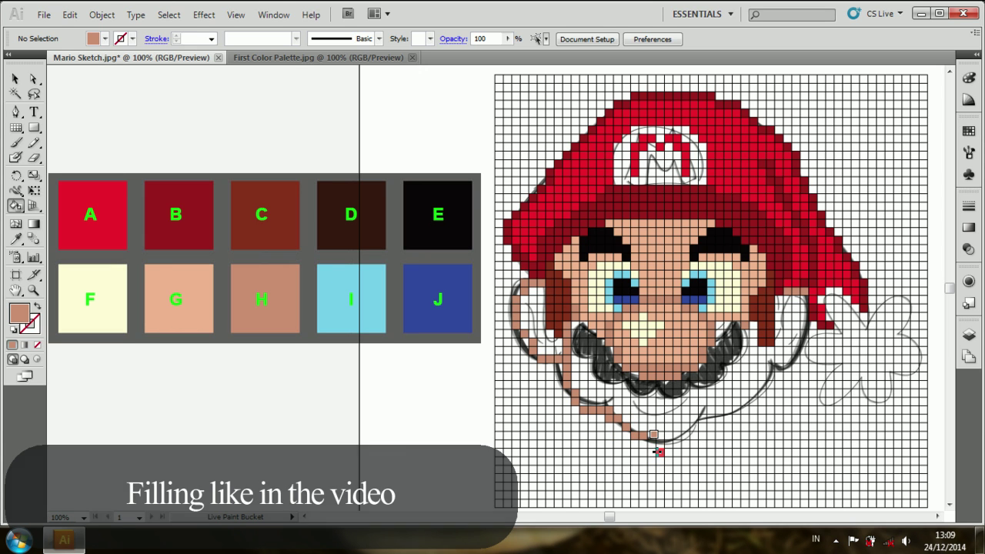
pyautogui.moveTo(658, 451)
pyautogui.mouseDown()
pyautogui.moveTo(769, 383)
pyautogui.moveTo(799, 333)
pyautogui.mouseUp()
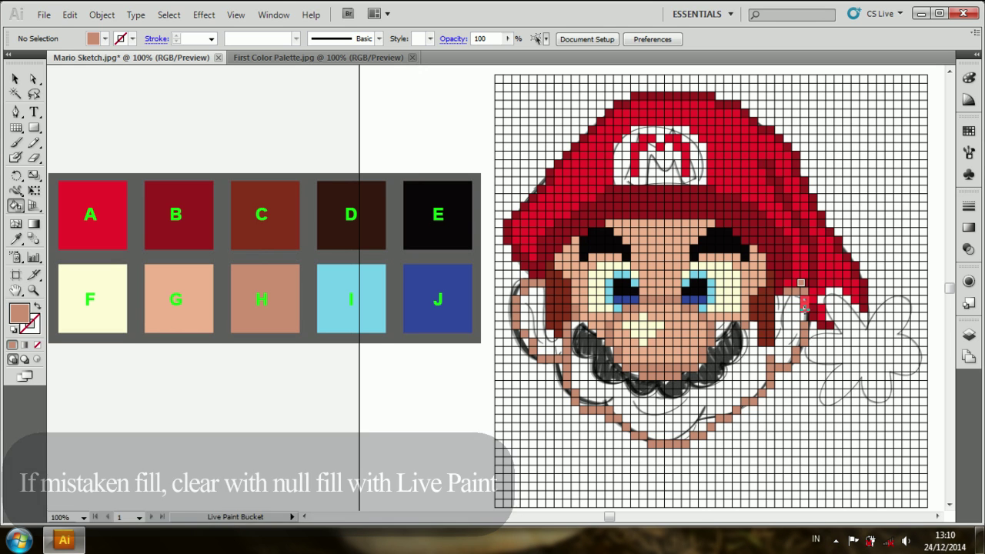
# Fill the ear column on the face's right with the lighter G salmon.
pyautogui.press('i')
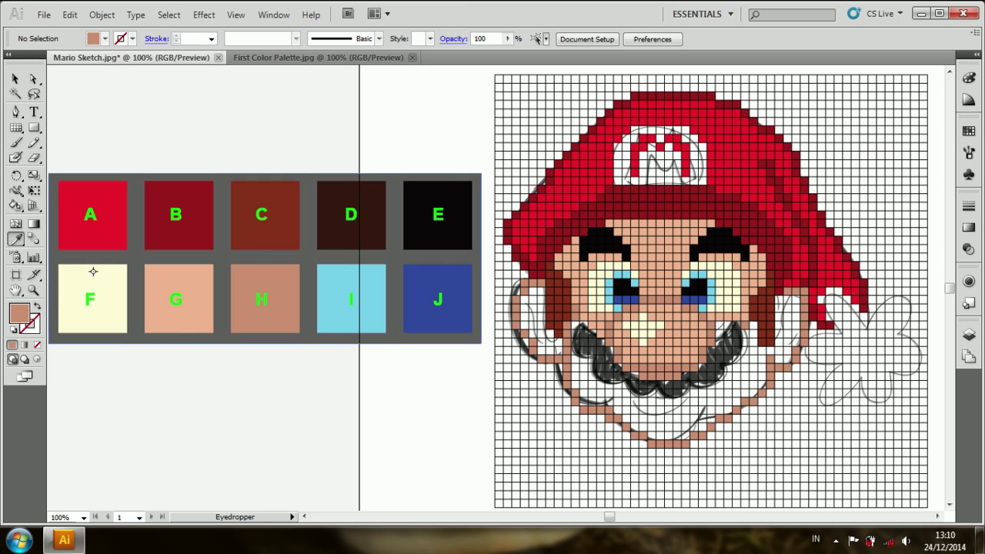
pyautogui.click(179, 298)
pyautogui.press('k')
pyautogui.press('i')
pyautogui.click(262, 299)
pyautogui.press('k')
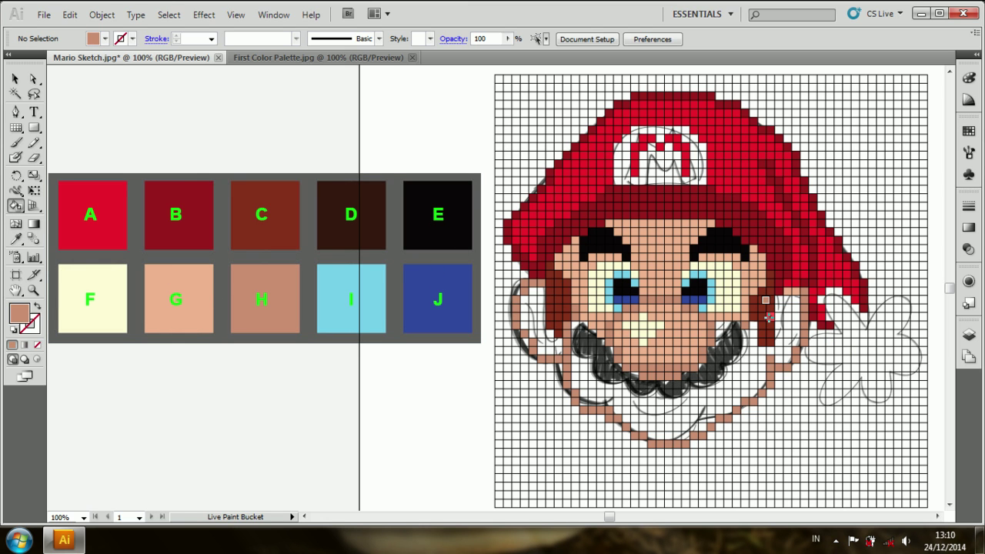
pyautogui.press('i')
pyautogui.click(184, 296)
pyautogui.press('k')
pyautogui.click(793, 339)
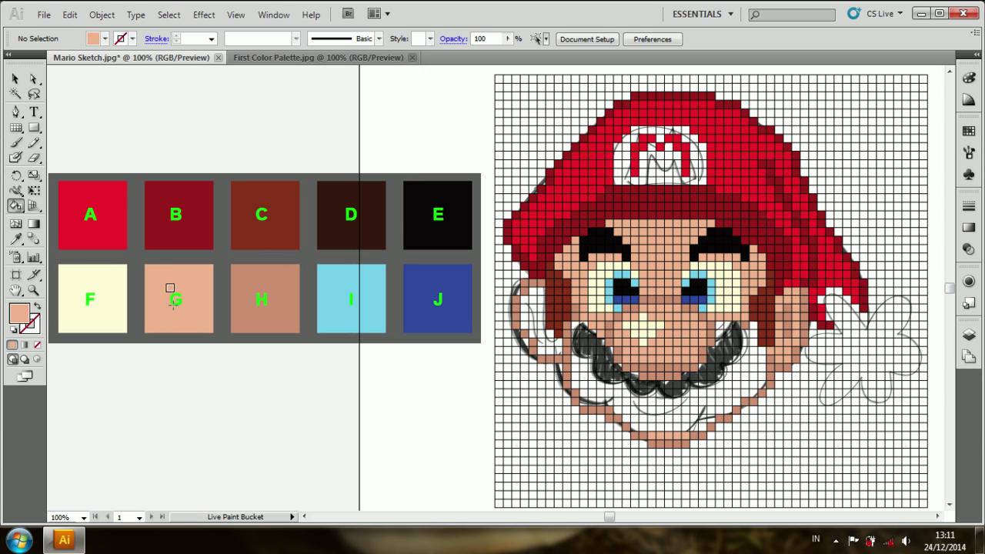
# Sample black swatch E and fill the strip left of the moustache black.
pyautogui.press('i')
pyautogui.click(408, 214)
pyautogui.click(15, 207)
pyautogui.moveTo(577, 324); pyautogui.dragTo(594, 358)
pyautogui.click(586, 339)
pyautogui.click(601, 374)
pyautogui.click(615, 348)
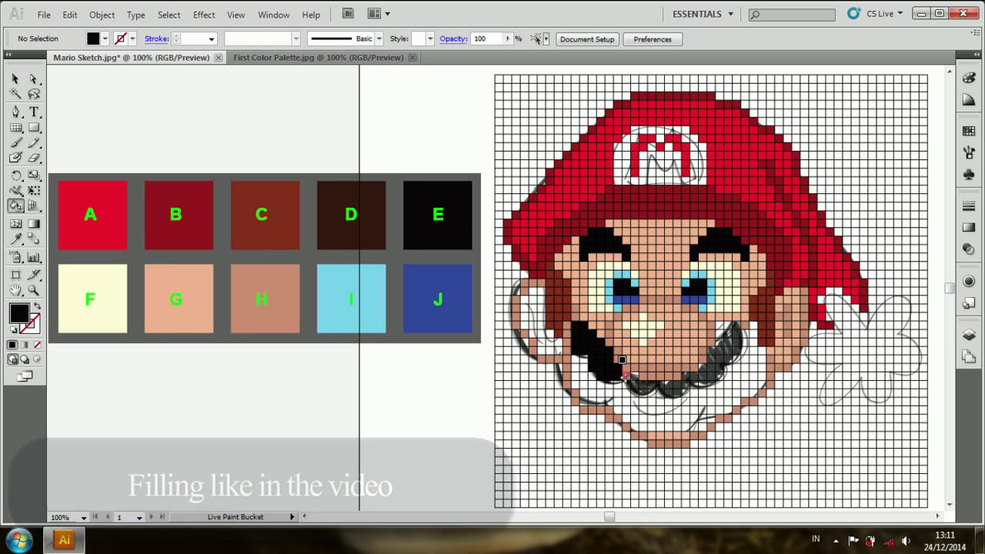
# Fill the remaining moustache cells below the nose and its right column black, then set fill to none.
pyautogui.moveTo(630, 379); pyautogui.dragTo(609, 373)
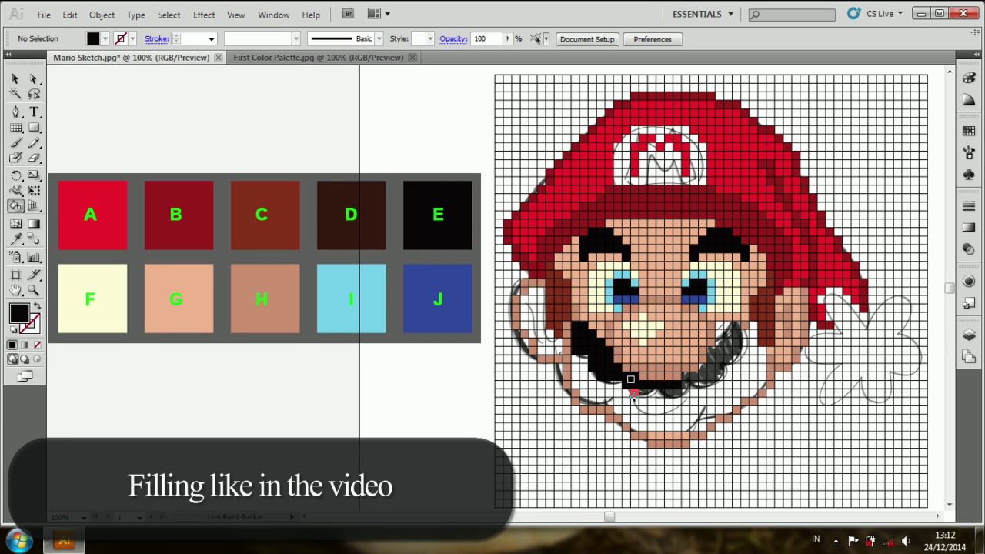
pyautogui.moveTo(628, 372); pyautogui.dragTo(665, 373)
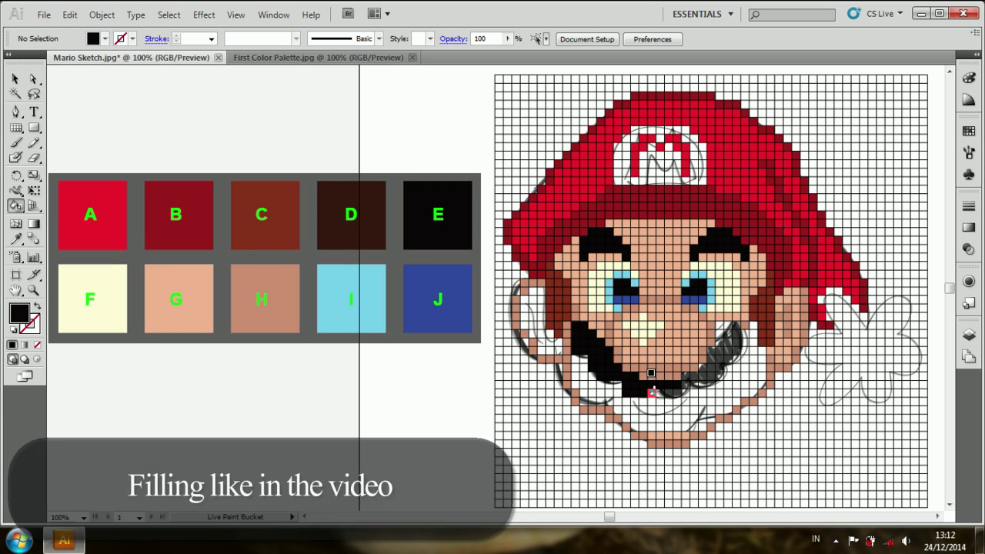
pyautogui.click(664, 373)
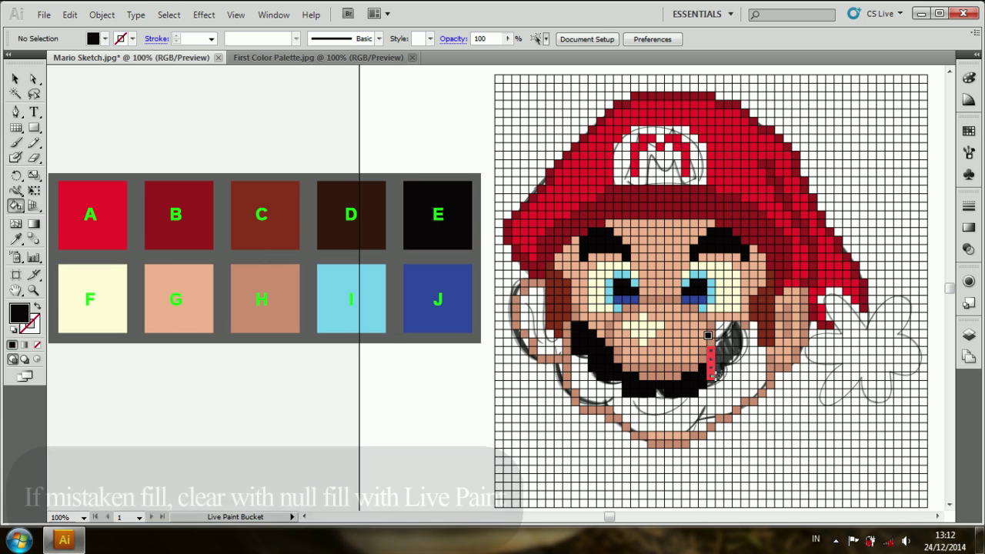
pyautogui.click(718, 310)
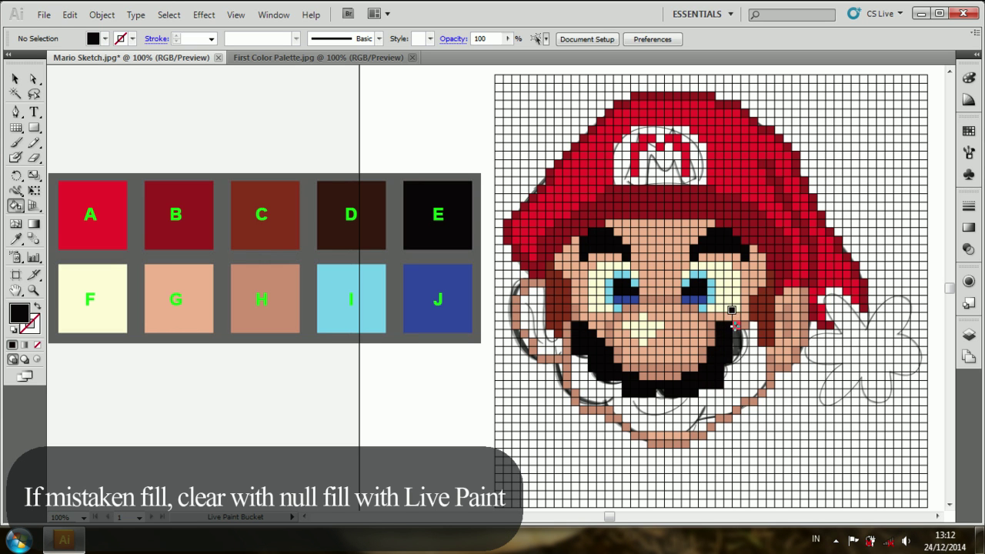
pyautogui.click(742, 317)
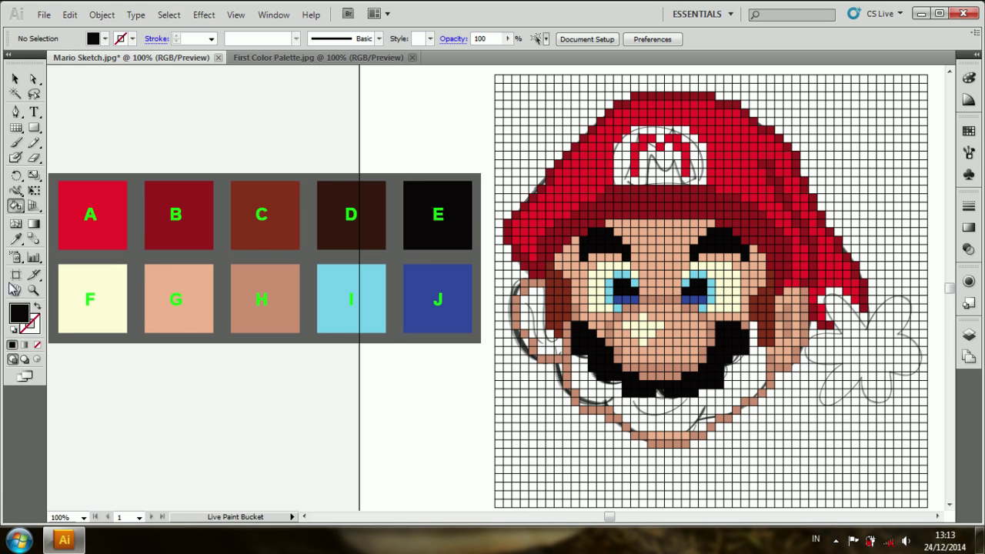
pyautogui.press('/')
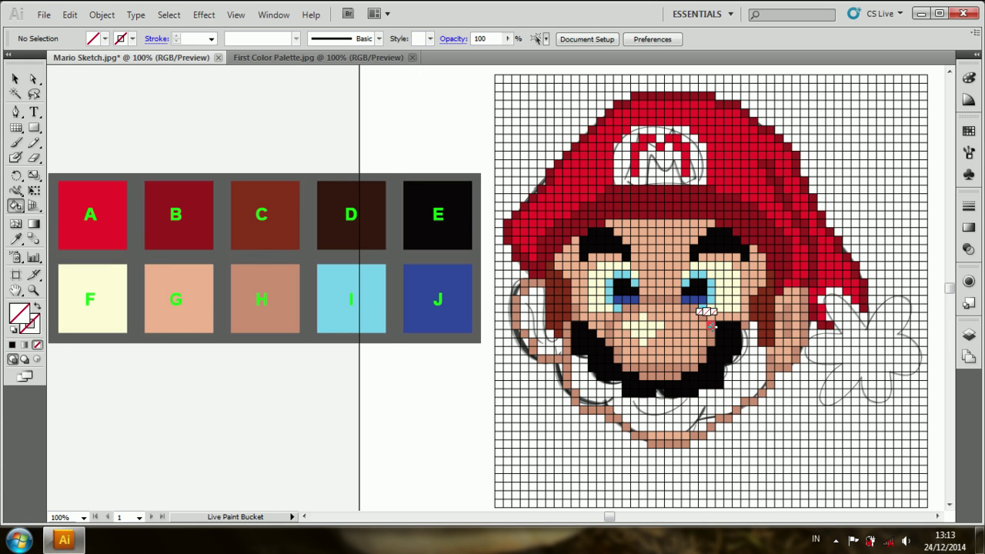
# Fill the row below the moustache, the chin cells and the left ear with skin tone G.
pyautogui.click(15, 238)
pyautogui.click(178, 299)
pyautogui.click(16, 206)
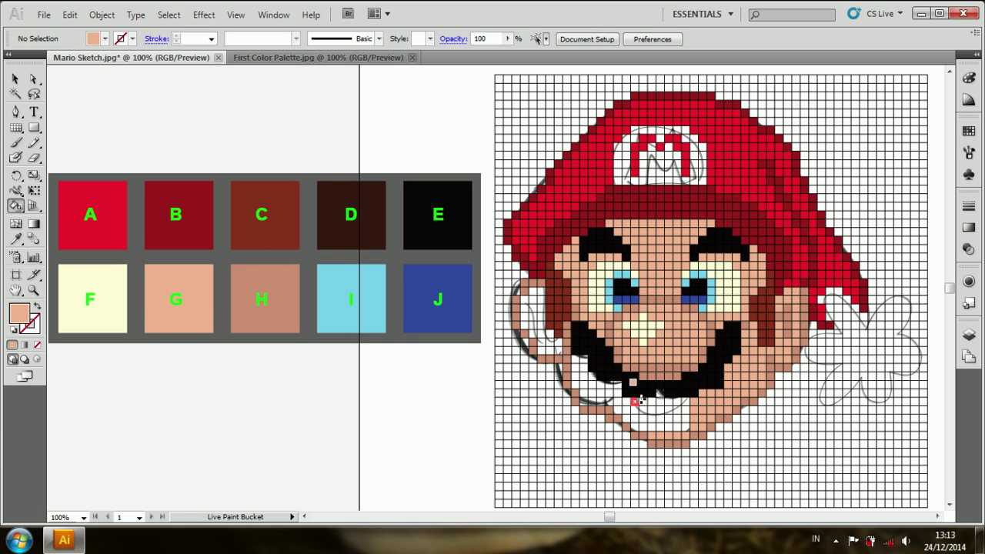
pyautogui.moveTo(589, 401); pyautogui.dragTo(680, 403)
pyautogui.click(635, 425)
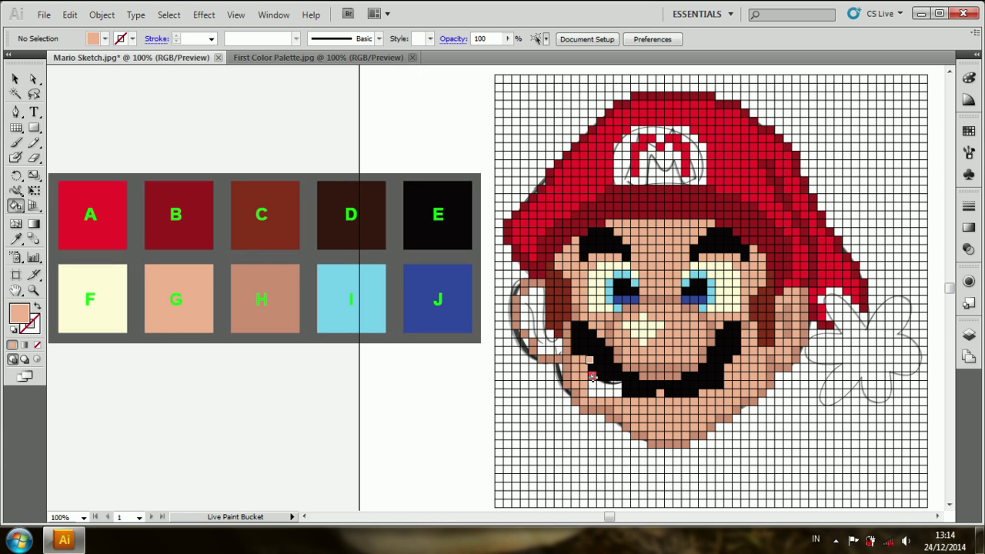
pyautogui.moveTo(532, 297); pyautogui.dragTo(555, 350)
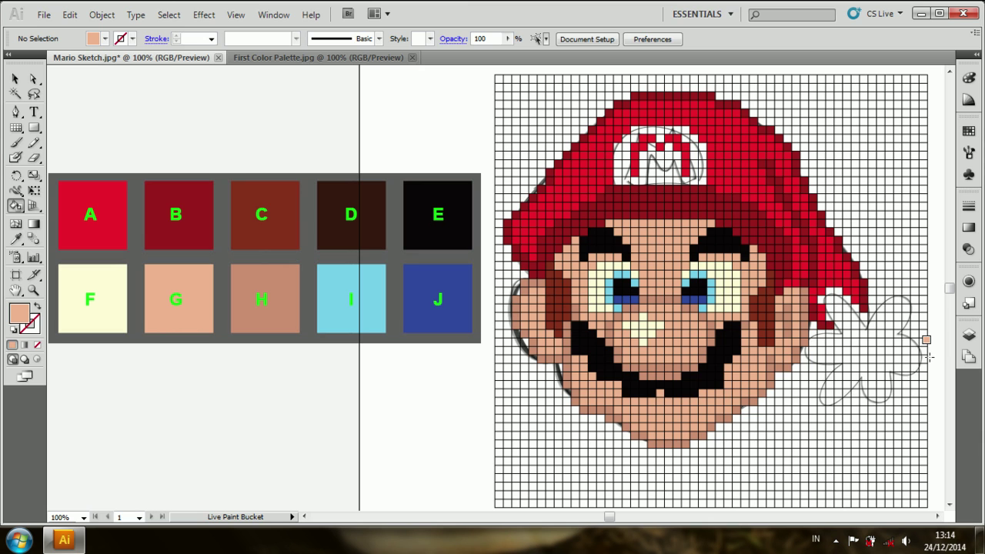
# Paint a blue J row beside the hat and fill the hat-tip cells bright red A.
pyautogui.keyDown('alt'); pyautogui.click(438, 298); pyautogui.keyUp('alt')
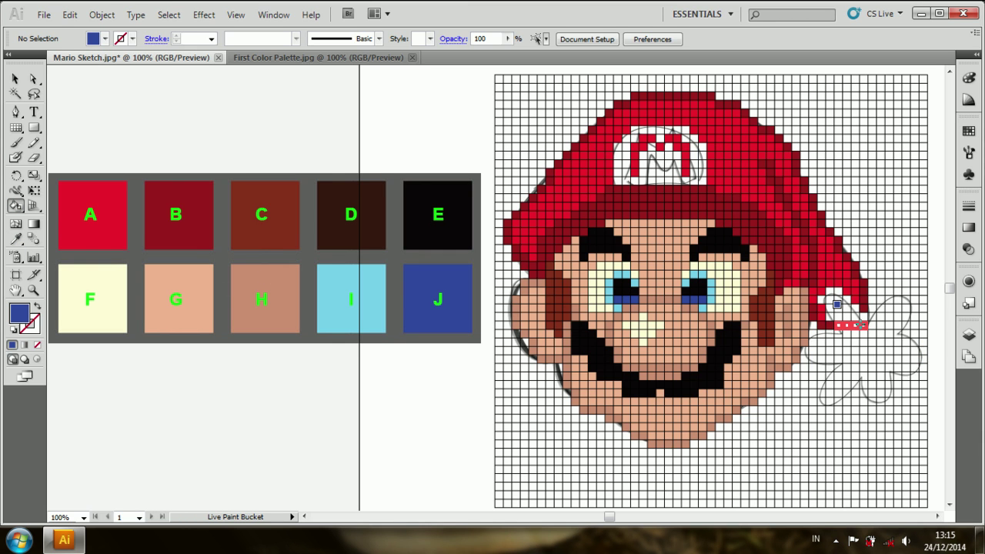
pyautogui.moveTo(840, 322)
pyautogui.mouseDown()
pyautogui.moveTo(820, 333)
pyautogui.moveTo(826, 388)
pyautogui.moveTo(861, 402)
pyautogui.moveTo(894, 366)
pyautogui.moveTo(889, 343)
pyautogui.mouseUp()
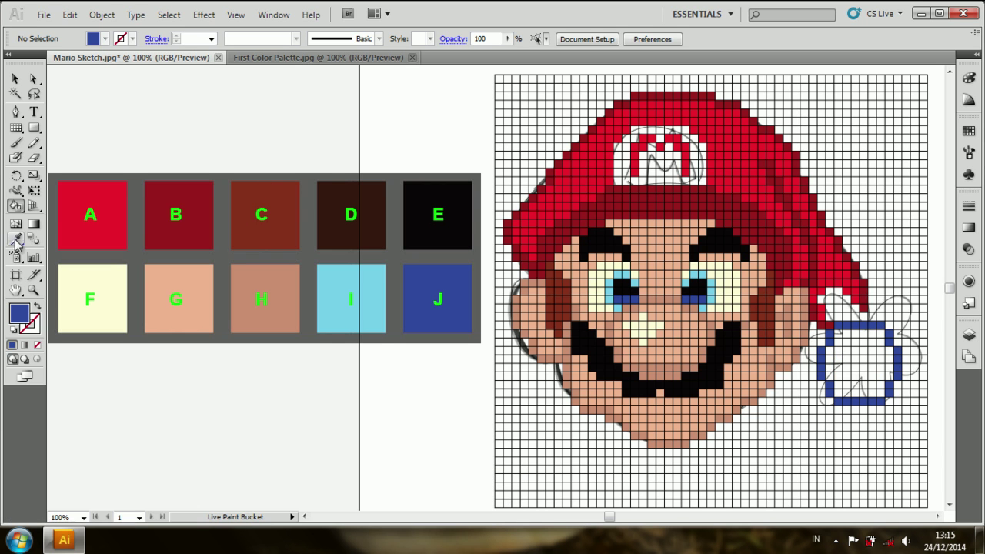
pyautogui.keyDown('alt'); pyautogui.click(199, 231); pyautogui.keyUp('alt')
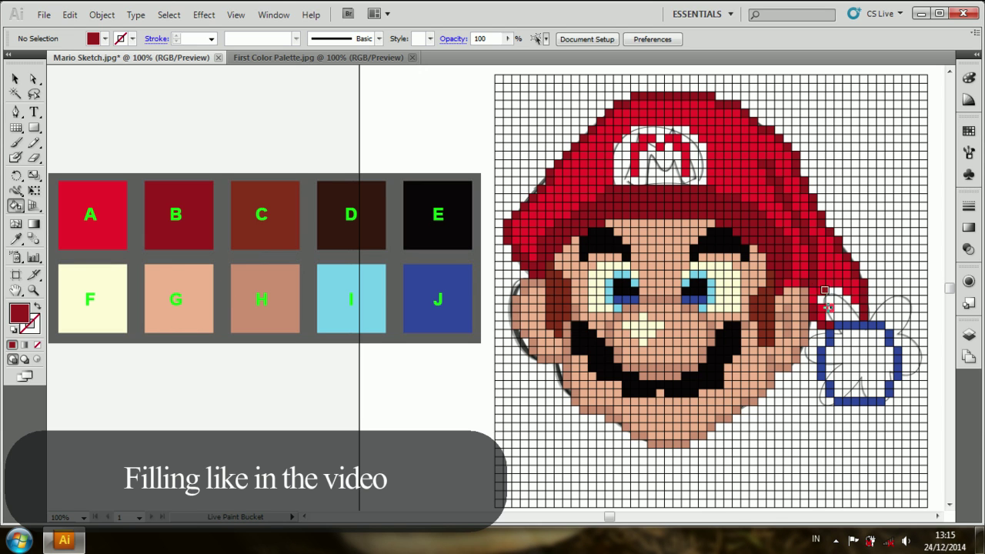
pyautogui.keyDown('alt'); pyautogui.click(92, 216); pyautogui.keyUp('alt')
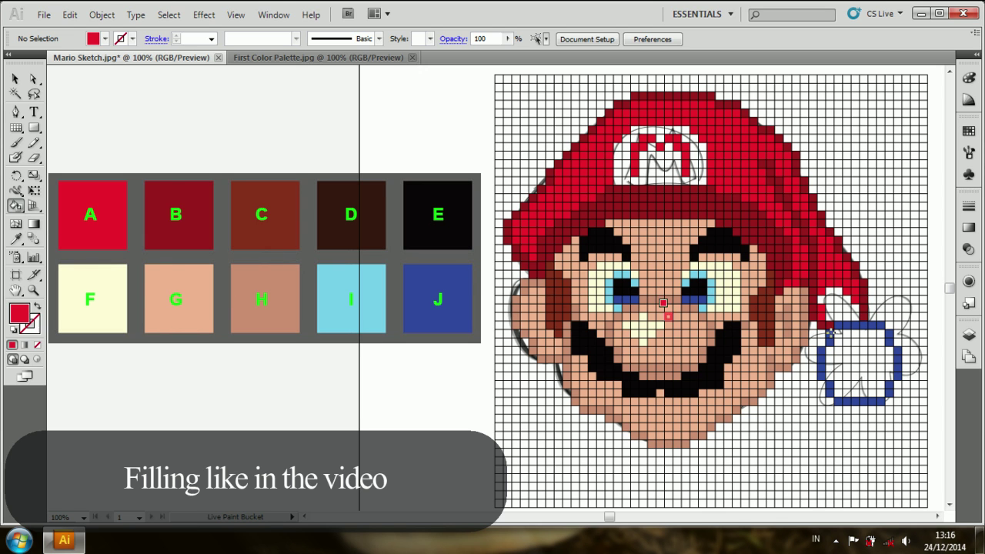
pyautogui.moveTo(845, 302); pyautogui.dragTo(846, 317)
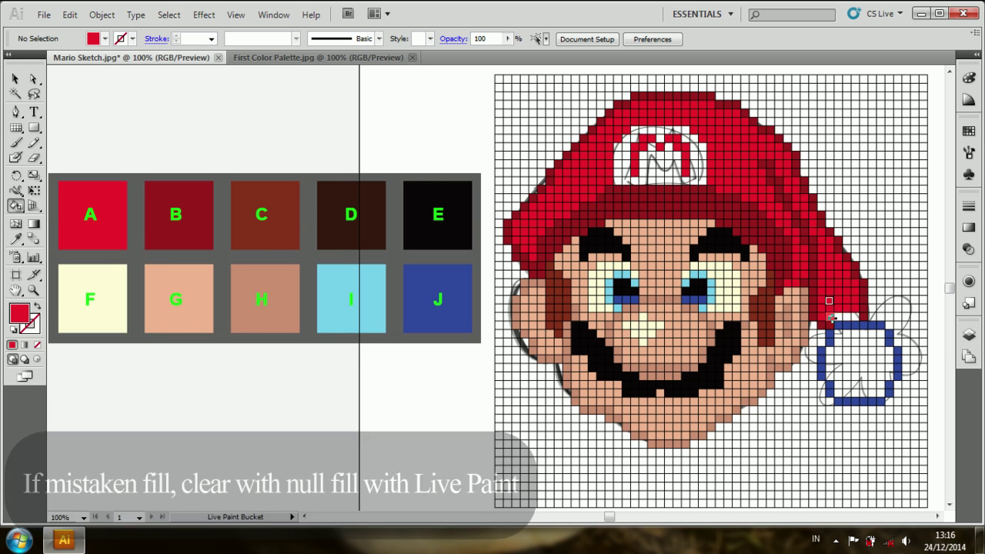
# Line the inner edges of the blue ring with light blue from swatch I.
pyautogui.press('i')
pyautogui.click(333, 285)
pyautogui.press('k')
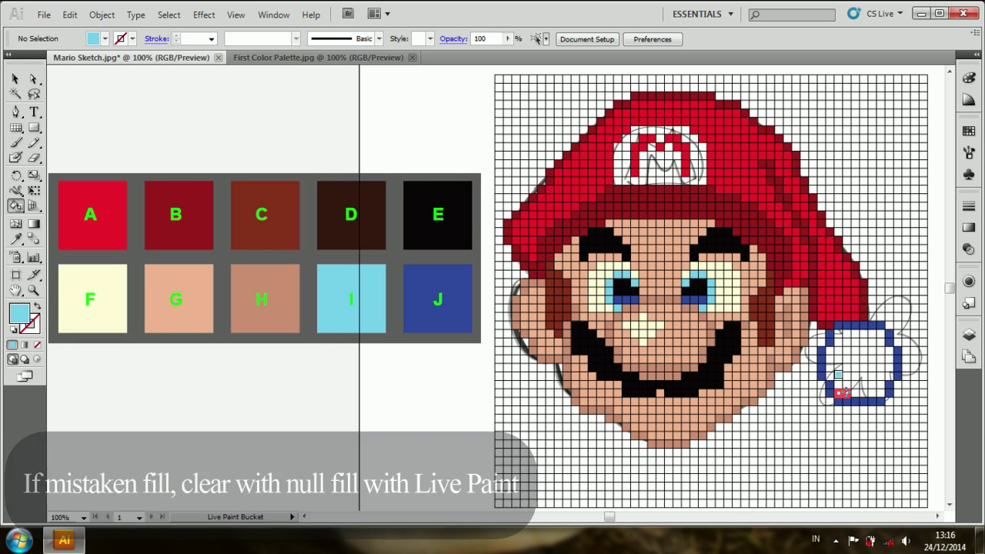
pyautogui.moveTo(838, 393); pyautogui.dragTo(879, 391)
pyautogui.click(840, 384)
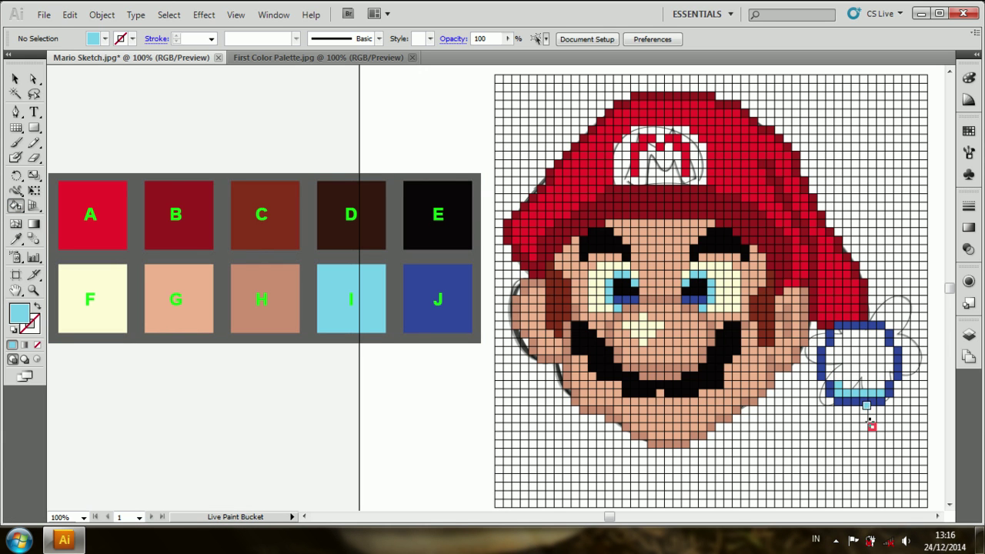
pyautogui.click(886, 384)
pyautogui.moveTo(837, 333); pyautogui.dragTo(886, 362)
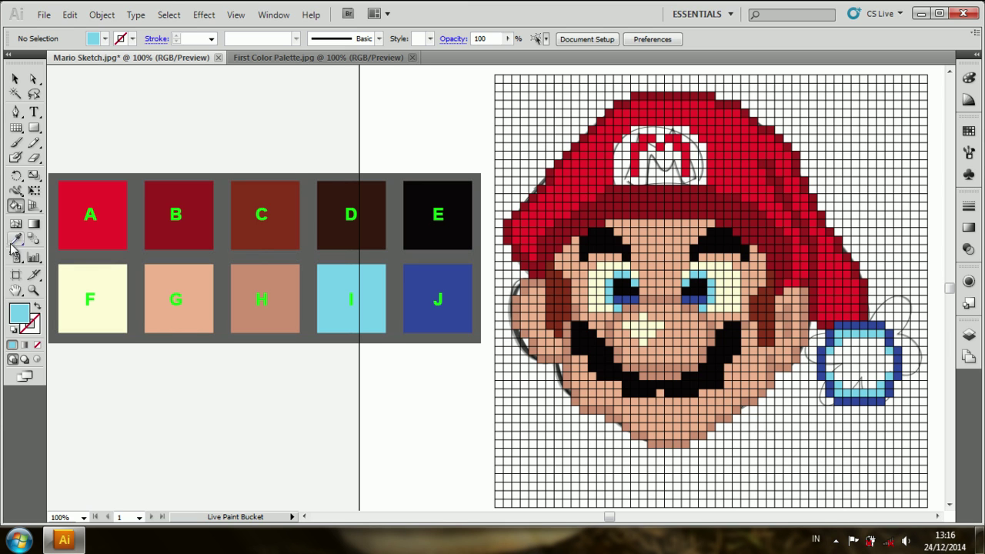
# Fill the ring's interior with cream from swatch F.
pyautogui.keyDown('alt'); pyautogui.click(91, 300); pyautogui.keyUp('alt')
pyautogui.moveTo(827, 359)
pyautogui.mouseDown()
pyautogui.moveTo(877, 359)
pyautogui.moveTo(892, 369)
pyautogui.moveTo(880, 381)
pyautogui.mouseUp()
pyautogui.moveTo(840, 343)
pyautogui.mouseDown()
pyautogui.moveTo(883, 343)
pyautogui.moveTo(885, 352)
pyautogui.mouseUp()
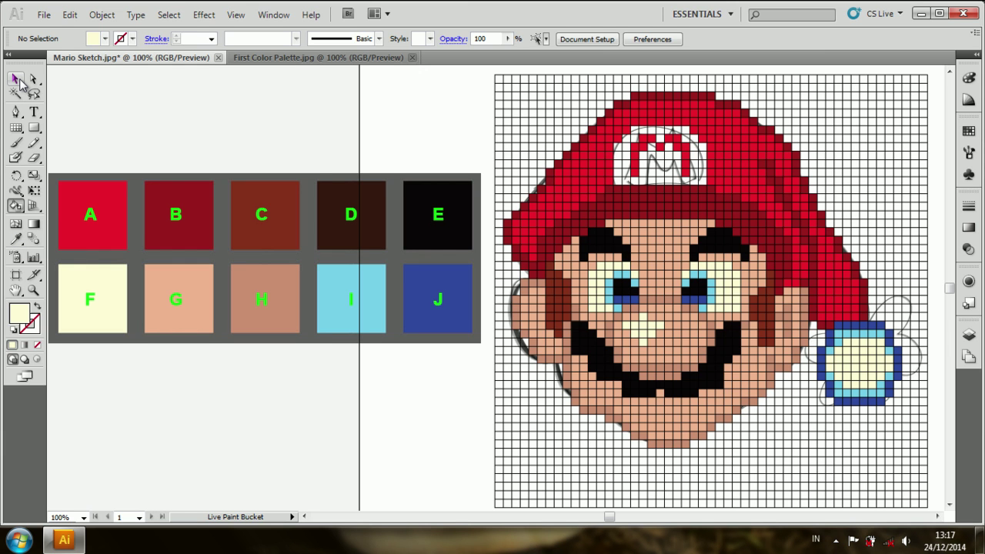
# Sample the brownish salmon of swatch H as the fill colour.
pyautogui.click(16, 238)
pyautogui.click(261, 300)
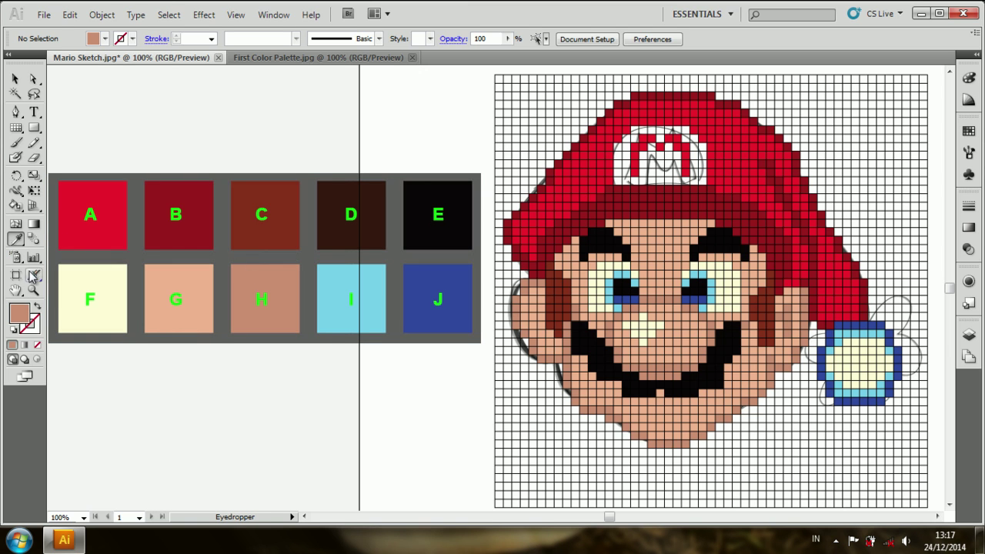
pyautogui.click(17, 205)
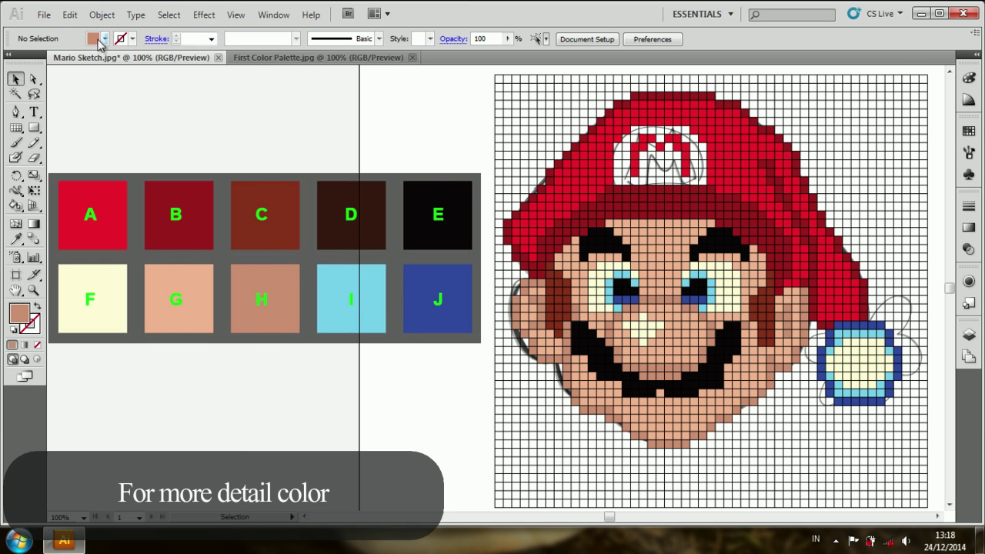
# Open the Second Color Palette image and place it below the A–J palette in the Mario document.
pyautogui.click(44, 14)
pyautogui.click(77, 62)
pyautogui.click(158, 242)
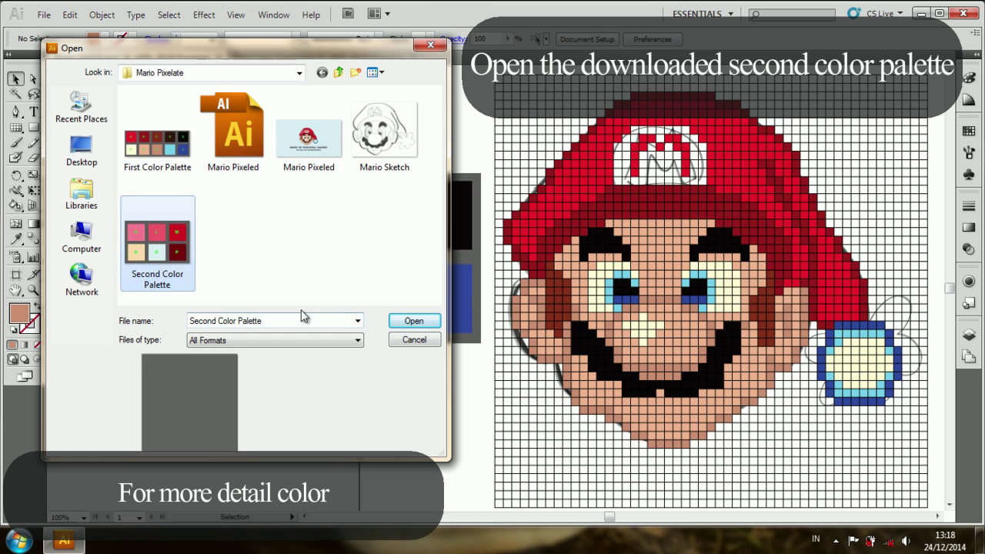
pyautogui.click(414, 320)
pyautogui.moveTo(414, 233)
pyautogui.mouseDown()
pyautogui.moveTo(173, 389)
pyautogui.moveTo(177, 370)
pyautogui.mouseUp()
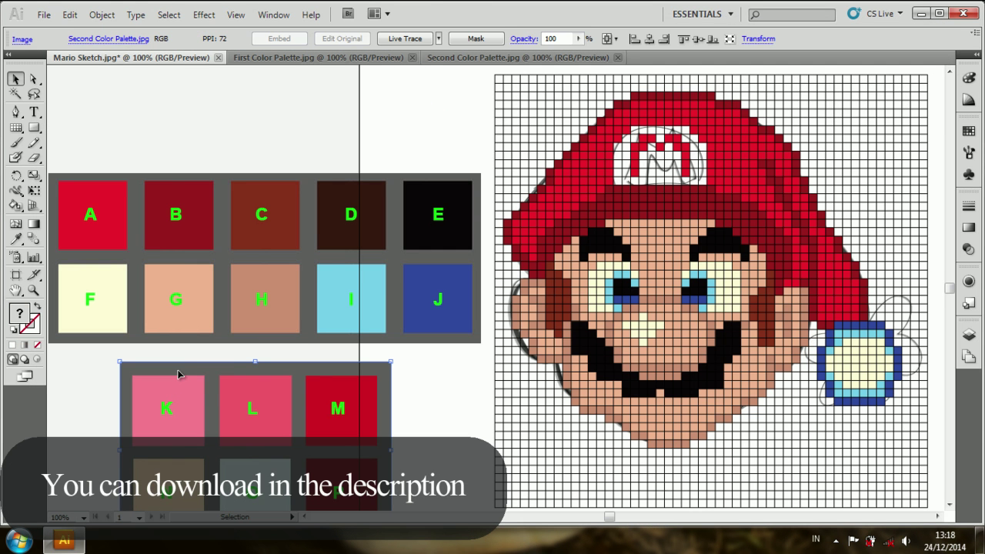
pyautogui.moveTo(204, 291); pyautogui.dragTo(205, 231)
pyautogui.moveTo(204, 377); pyautogui.dragTo(201, 336)
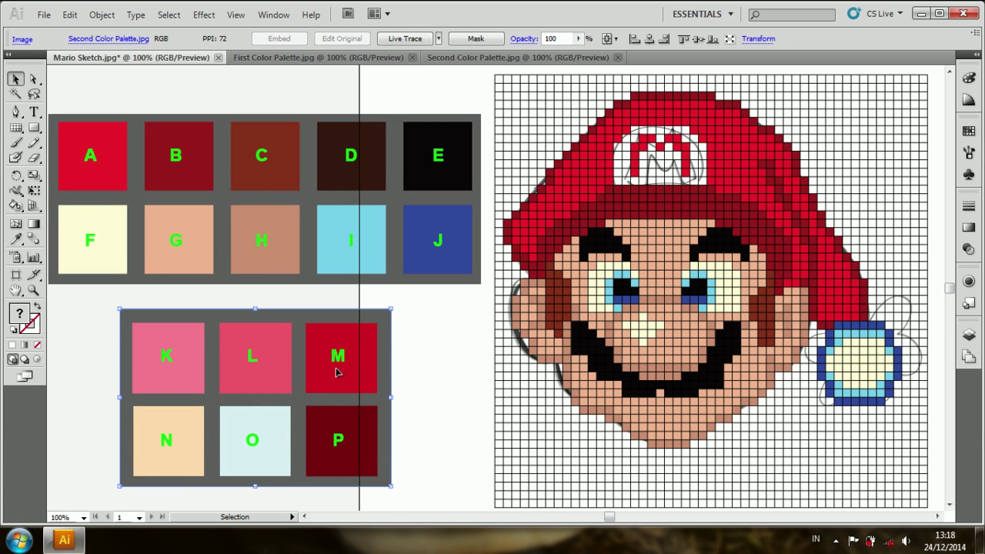
# Pick up salmon from swatch G, then switch the fill to light cyan from swatch O.
pyautogui.click(15, 240)
pyautogui.click(14, 240)
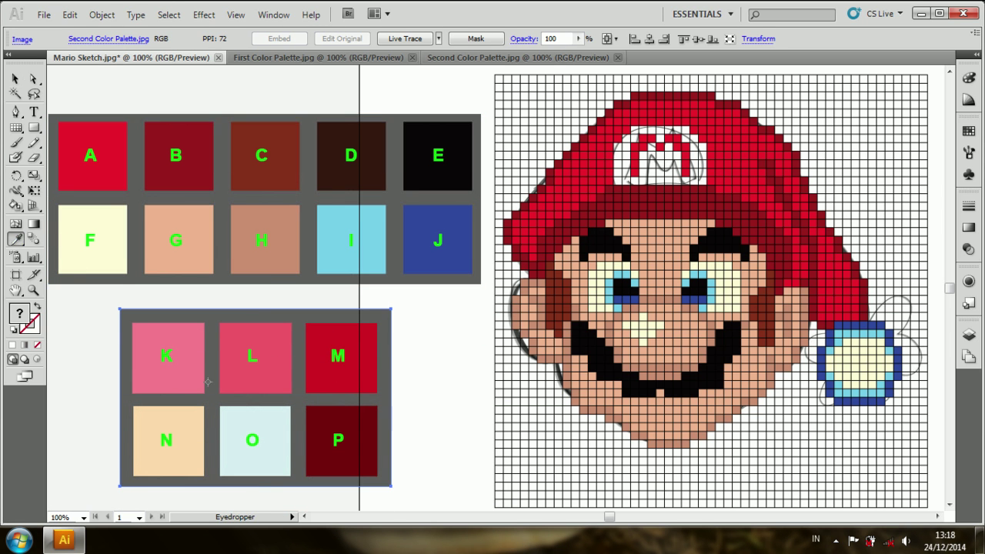
pyautogui.click(16, 206)
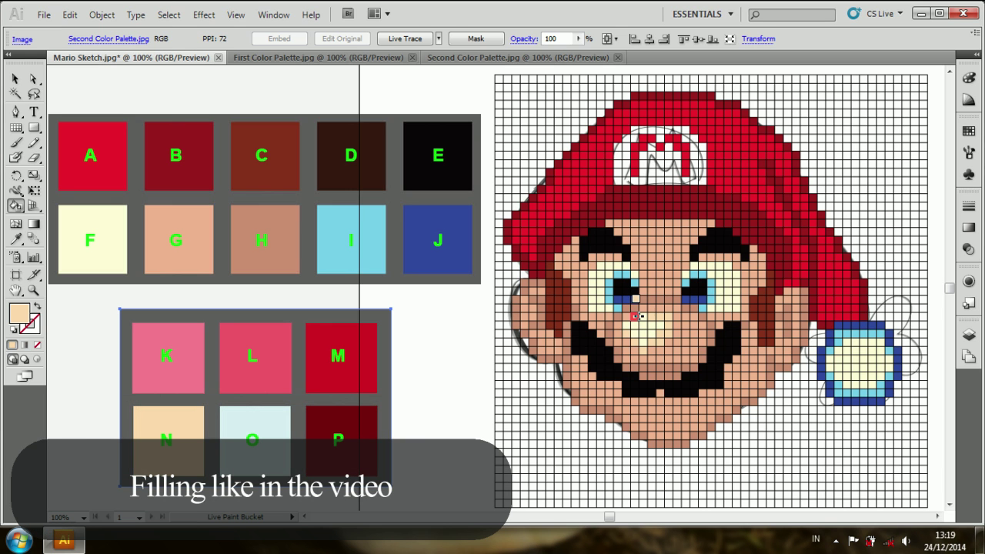
pyautogui.click(15, 239)
pyautogui.click(198, 247)
pyautogui.click(16, 205)
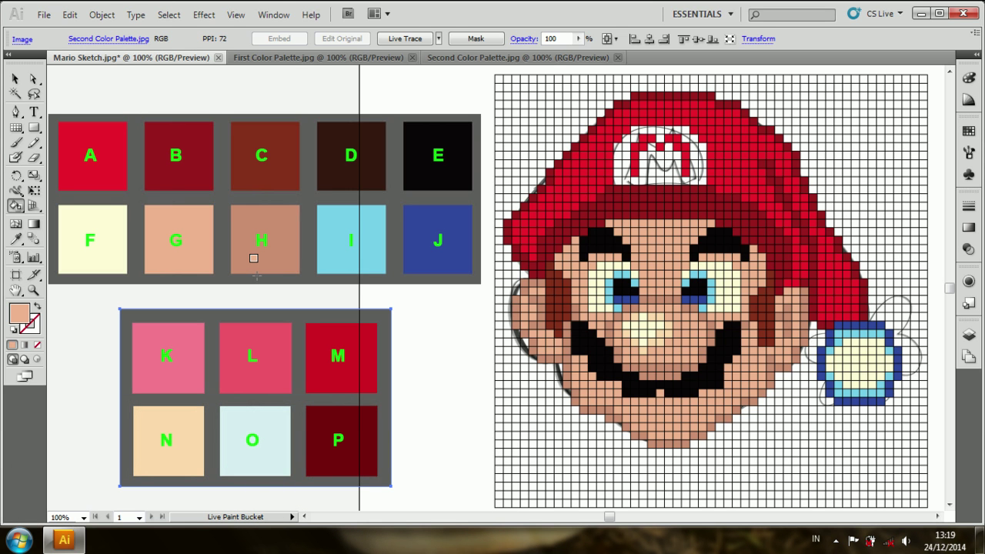
pyautogui.click(16, 239)
pyautogui.click(225, 415)
pyautogui.click(16, 205)
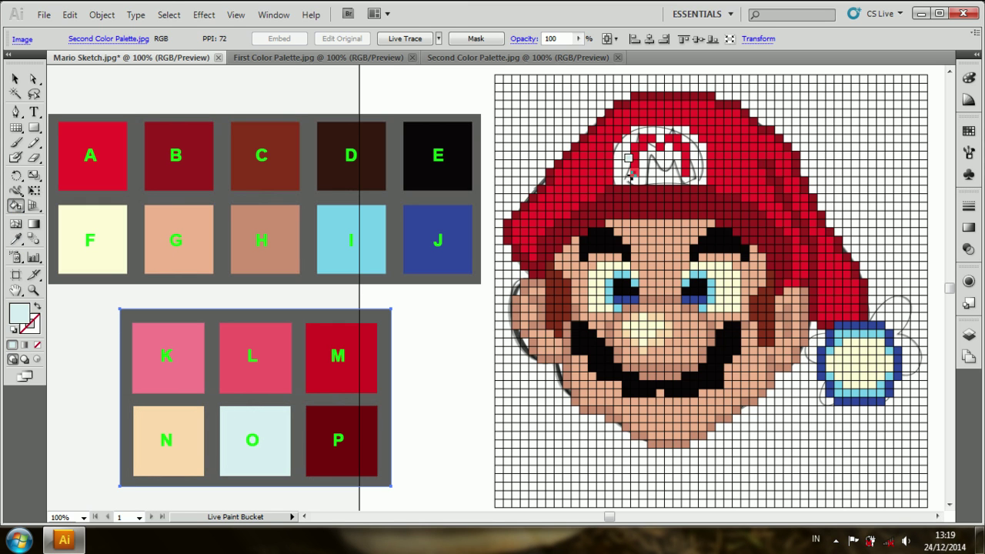
# Fill the cap's M-logo centre with red A and a cell near the ear with peach N.
pyautogui.keyDown('alt'); pyautogui.click(60, 138); pyautogui.keyUp('alt')
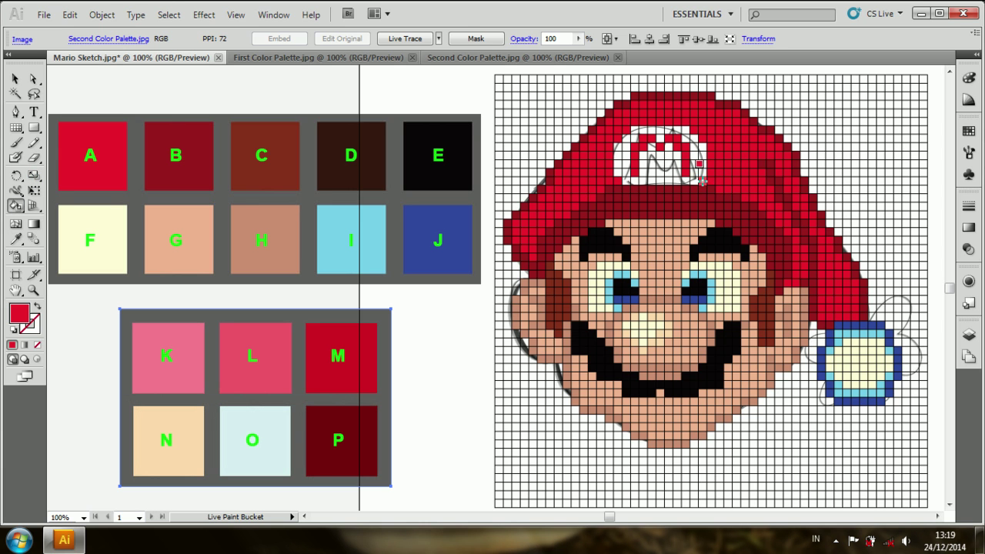
pyautogui.press('i')
pyautogui.click(15, 207)
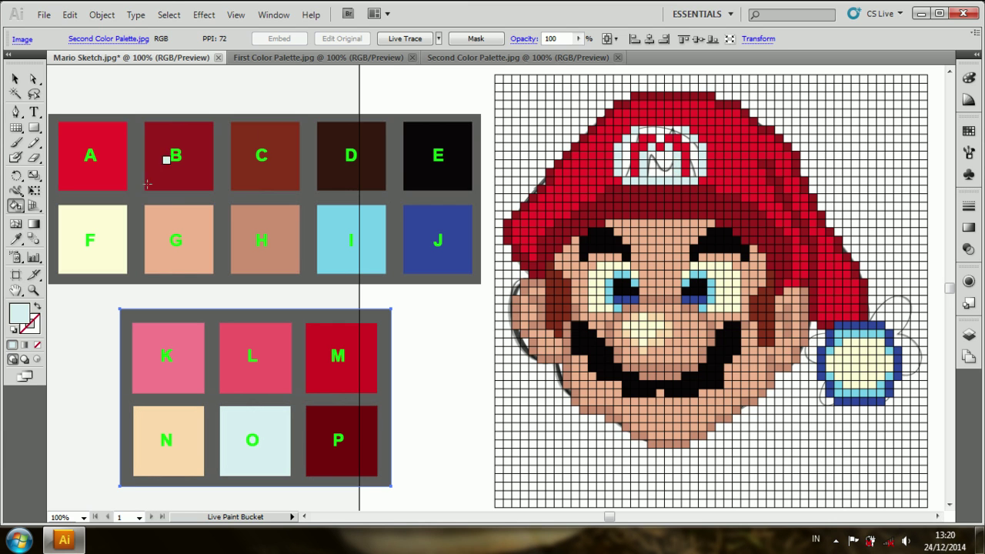
pyautogui.keyDown('alt'); pyautogui.click(85, 154); pyautogui.keyUp('alt')
pyautogui.click(657, 156)
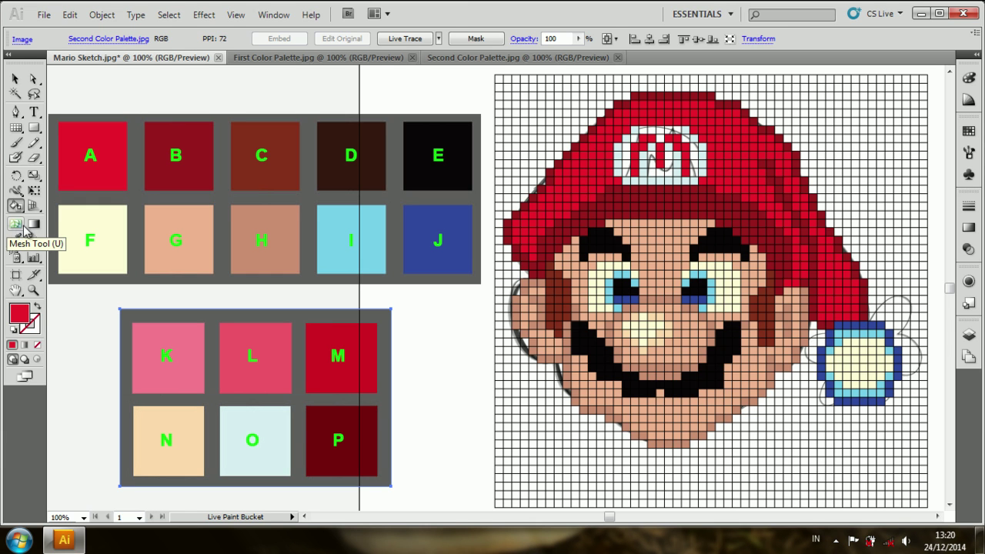
pyautogui.keyDown('alt'); pyautogui.click(167, 423); pyautogui.keyUp('alt')
pyautogui.click(555, 347)
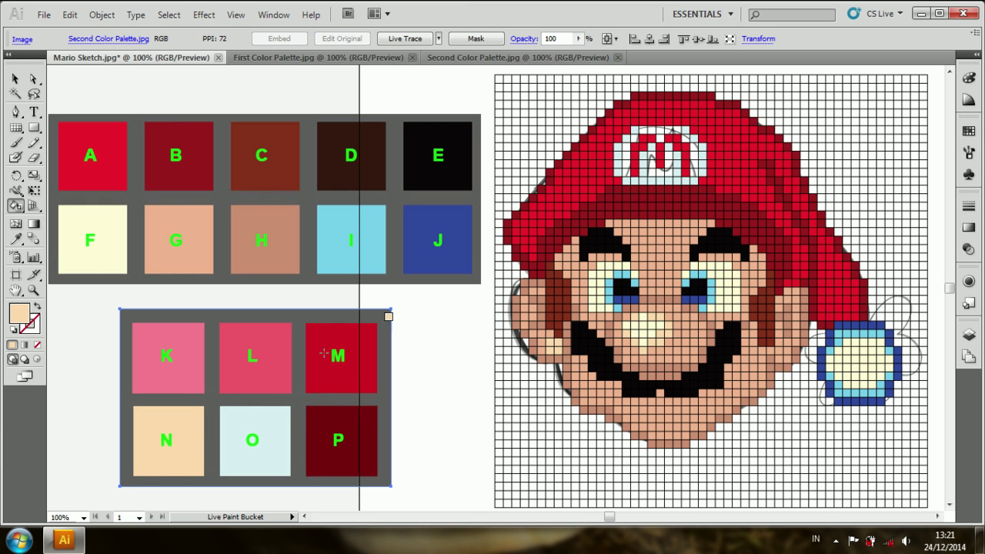
# Sample brown H, peach N and red M swatches to add a tooth to Mario's mouth.
pyautogui.keyDown('alt'); pyautogui.click(261, 246); pyautogui.keyUp('alt')
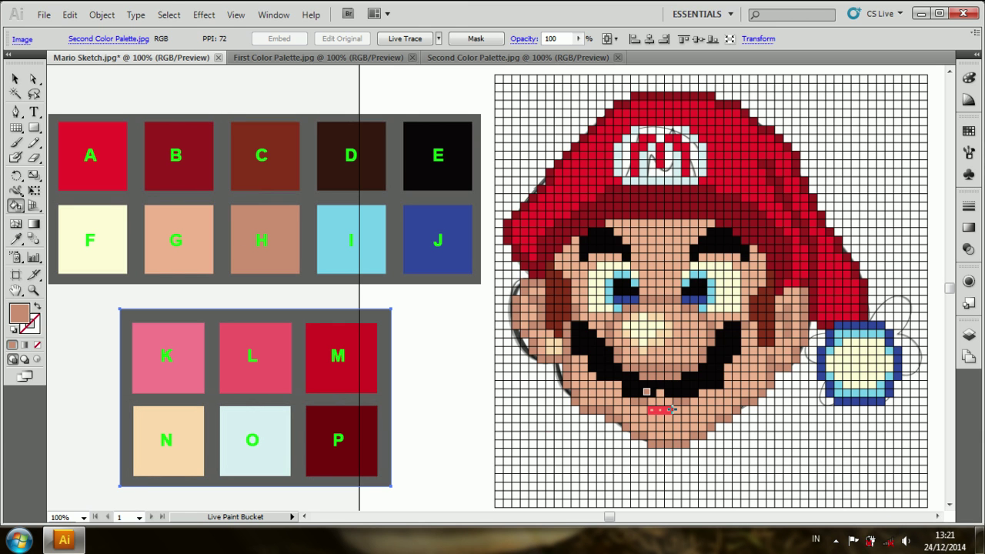
pyautogui.press('i')
pyautogui.click(187, 423)
pyautogui.click(17, 207)
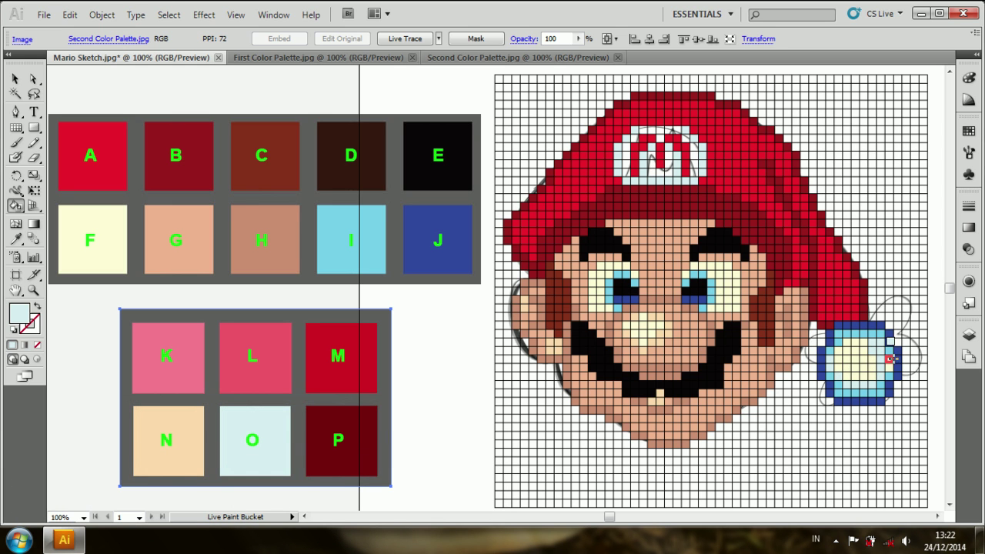
pyautogui.keyDown('alt'); pyautogui.click(315, 385); pyautogui.keyUp('alt')
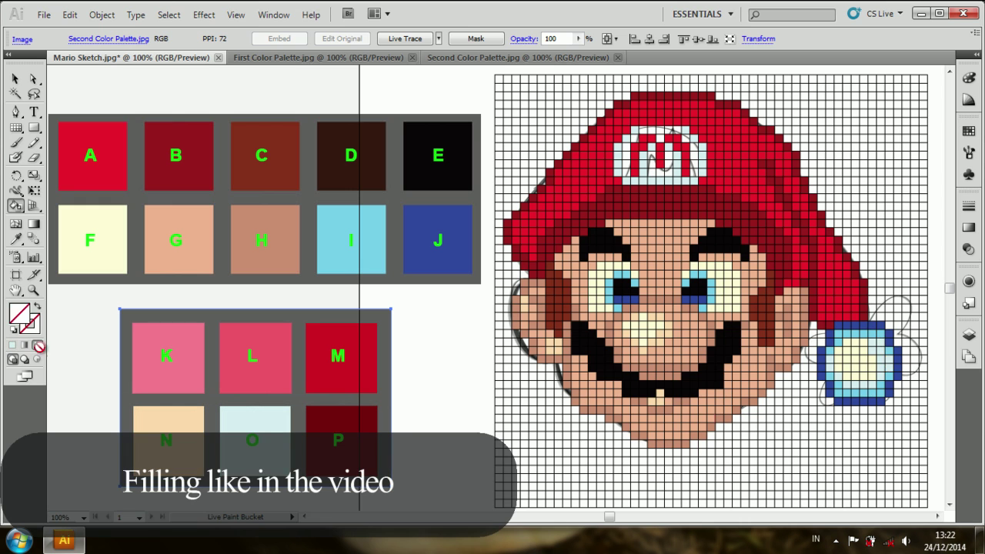
# Fill a hat-ball column light yellow and the row under the M logo light cyan.
pyautogui.keyDown('alt'); pyautogui.click(854, 357); pyautogui.keyUp('alt')
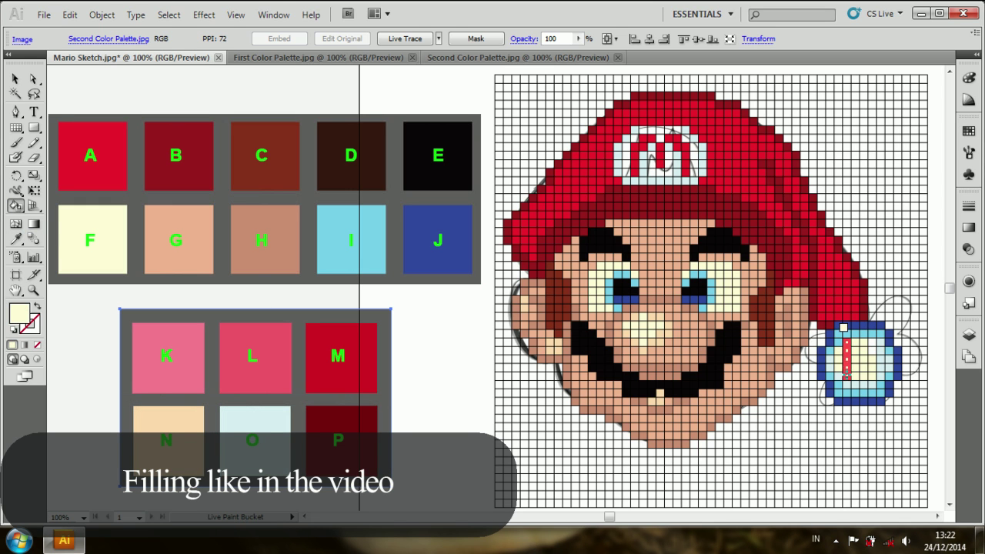
pyautogui.click(865, 365)
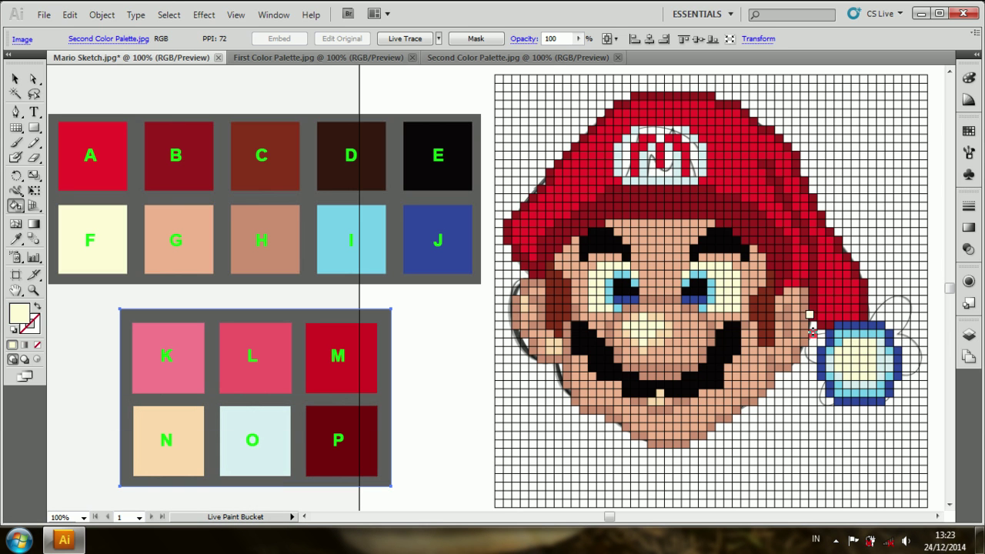
pyautogui.keyDown('alt'); pyautogui.click(335, 223); pyautogui.keyUp('alt')
pyautogui.moveTo(627, 181); pyautogui.dragTo(700, 182)
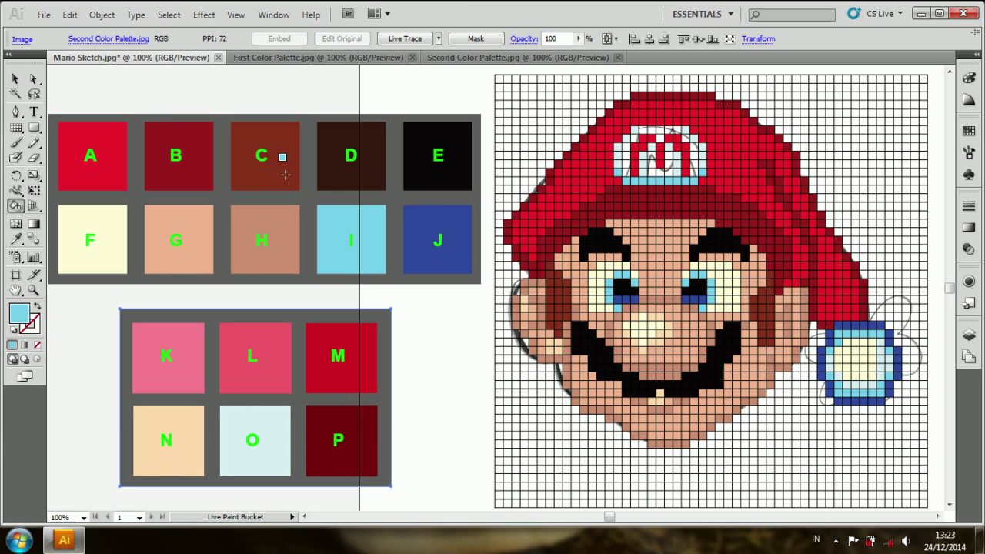
# Fill the cells beside Mario's right eye with light cyan swatch O, then load cream swatch F.
pyautogui.keyDown('alt'); pyautogui.click(172, 225); pyautogui.keyUp('alt')
pyautogui.press('i')
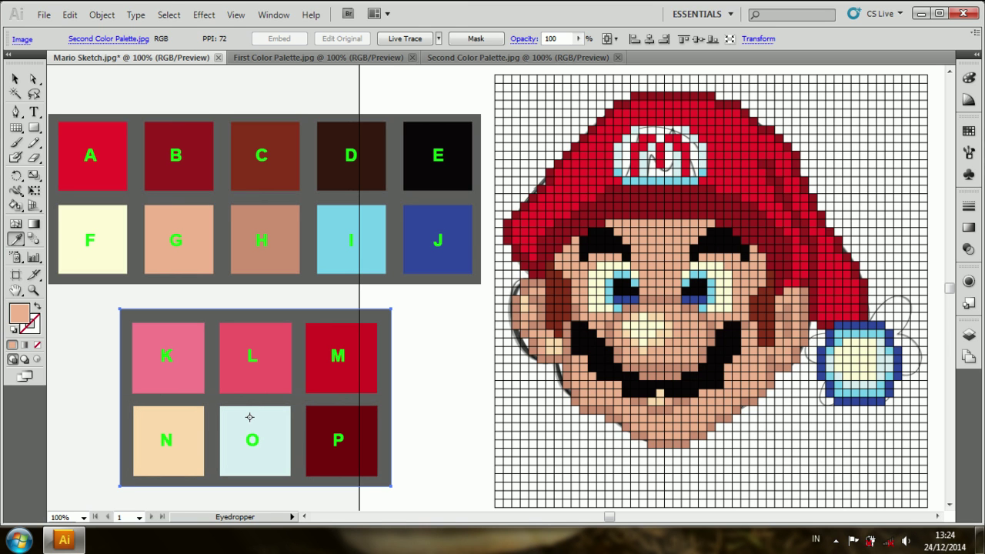
pyautogui.click(249, 417)
pyautogui.press('k')
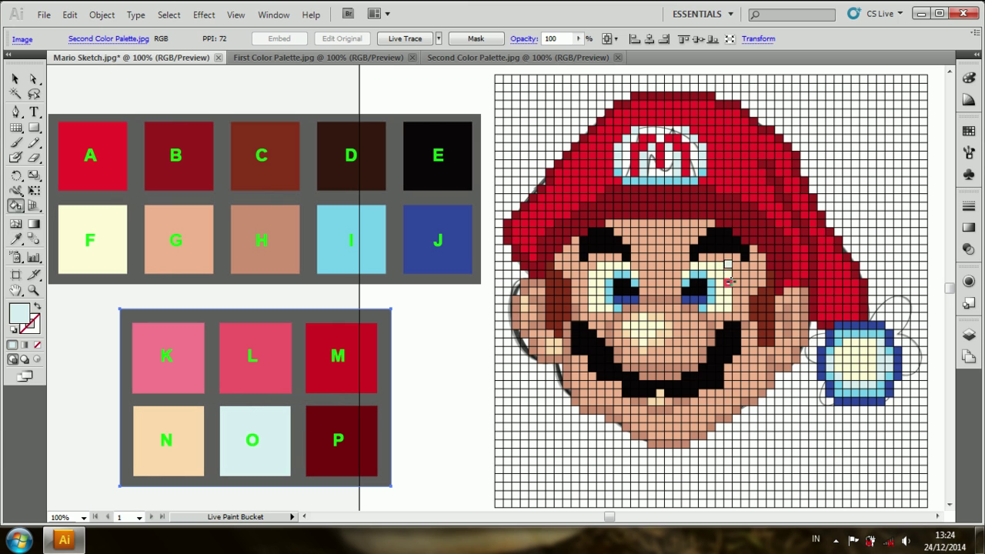
pyautogui.click(726, 261)
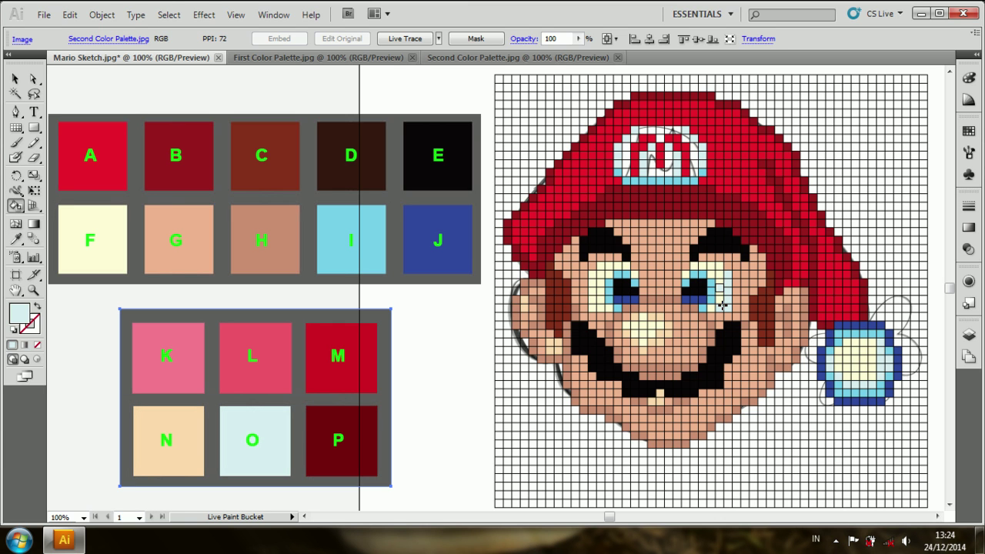
pyautogui.press('i')
pyautogui.click(84, 246)
pyautogui.press('k')
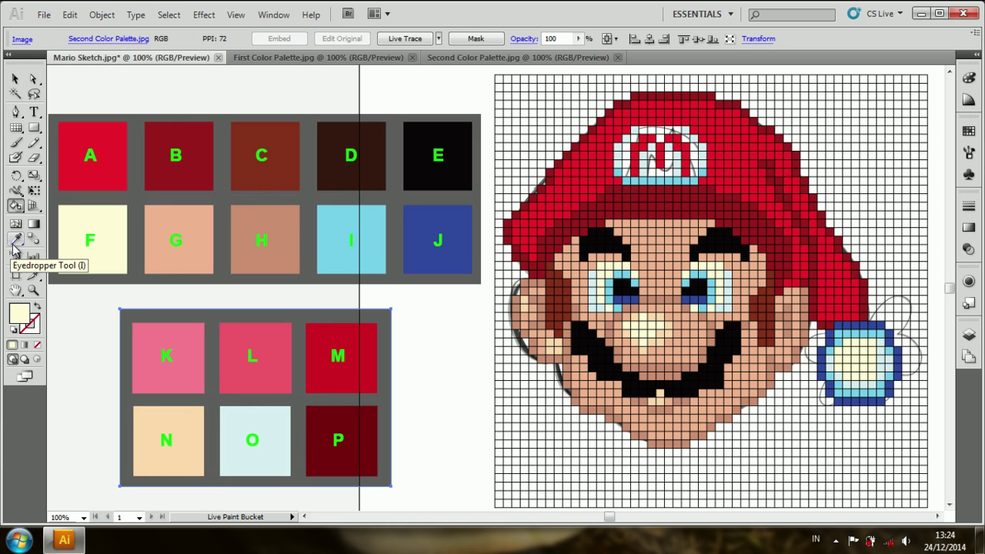
# Paint the eyebrow cells and mustache detail cells with dark brown swatch D.
pyautogui.keyDown('alt'); pyautogui.click(351, 173); pyautogui.keyUp('alt')
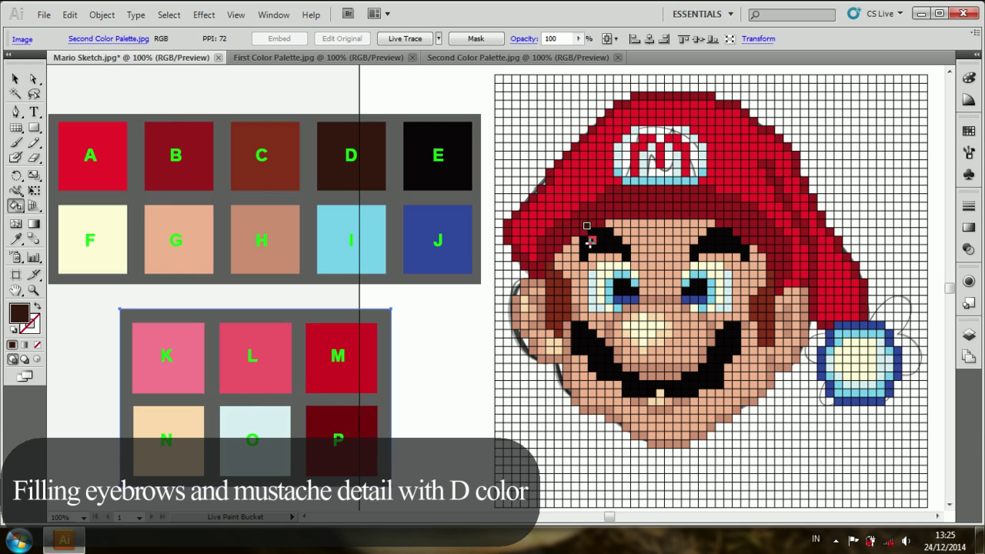
pyautogui.moveTo(589, 240); pyautogui.dragTo(619, 248)
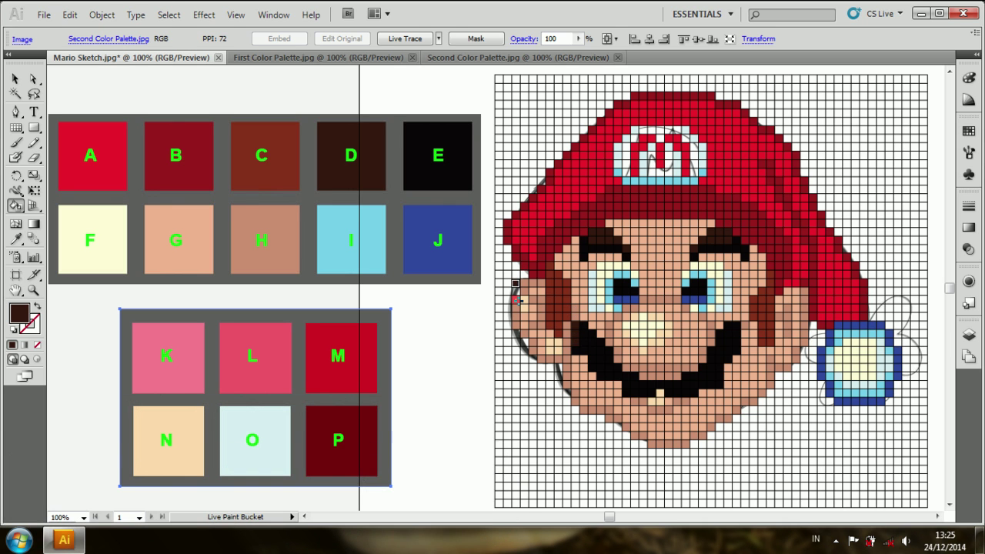
pyautogui.click(583, 339)
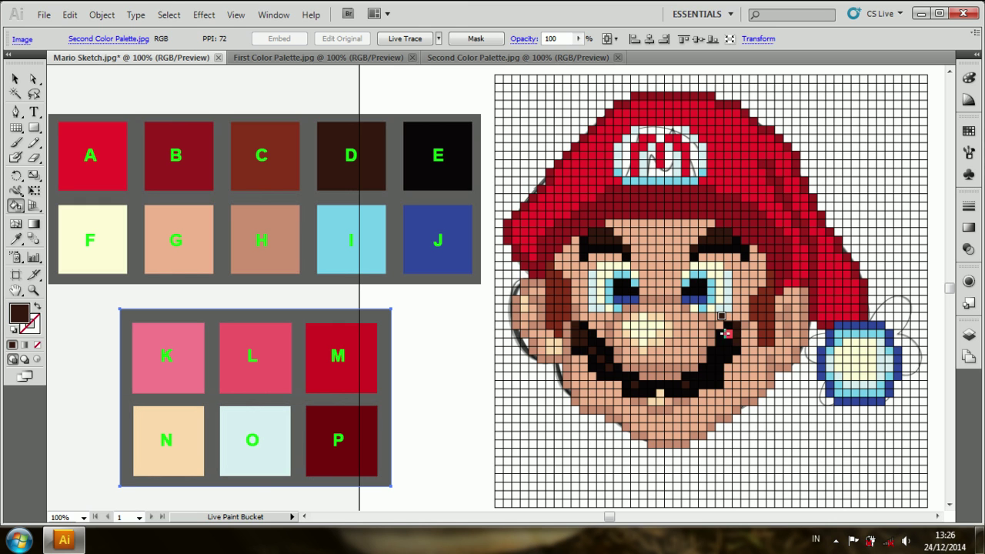
pyautogui.click(727, 332)
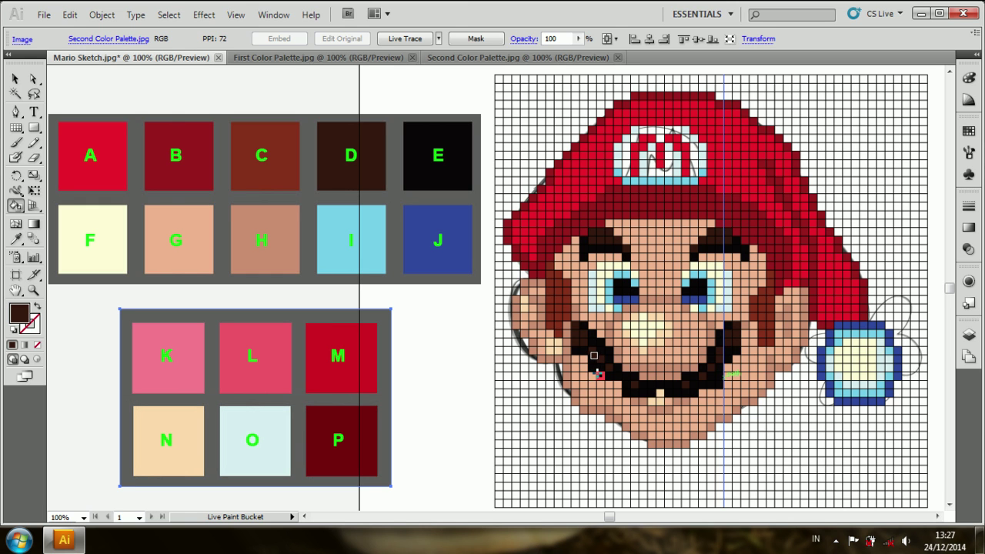
pyautogui.click(16, 239)
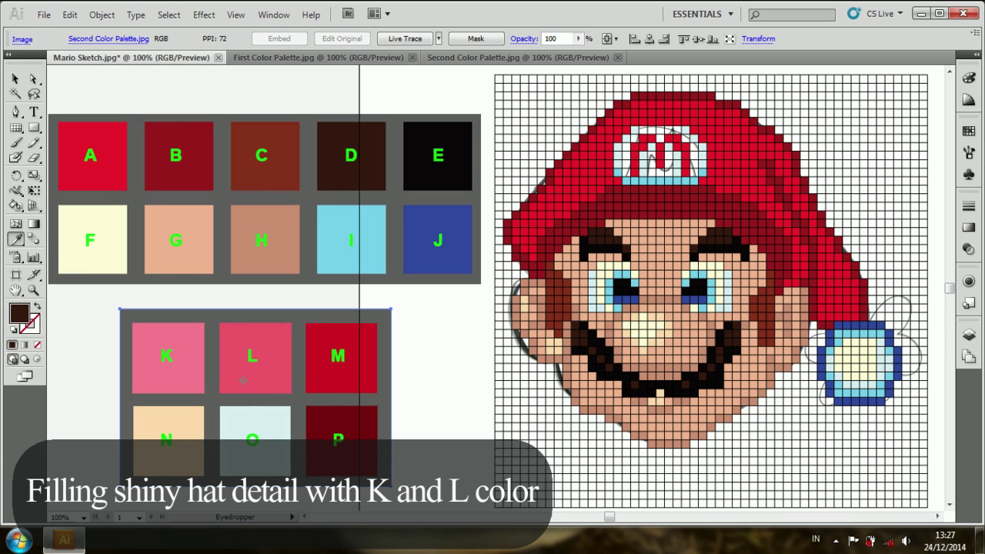
# Paint a pink swatch-L diagonal highlight on the hat, then undo it.
pyautogui.click(239, 381)
pyautogui.press('k')
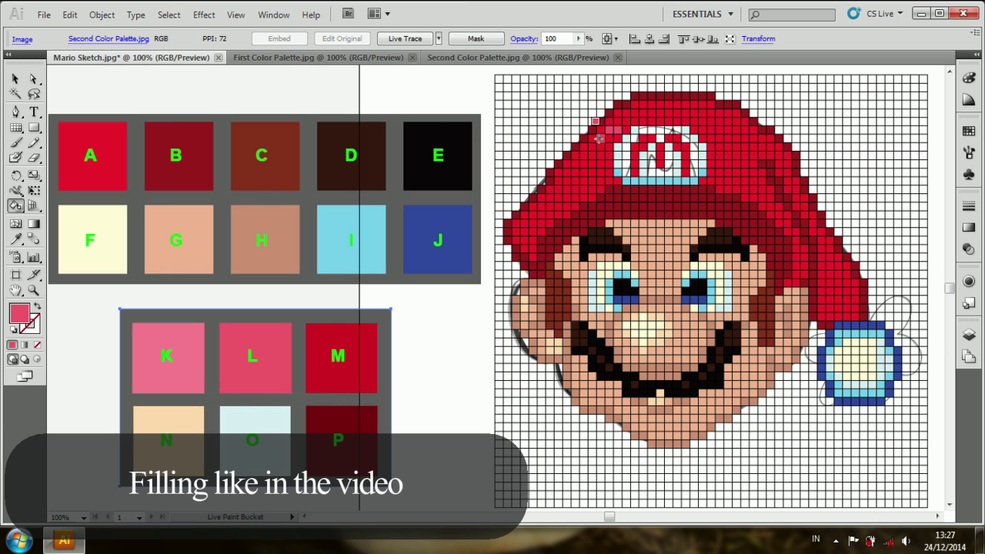
pyautogui.moveTo(587, 146); pyautogui.dragTo(558, 191)
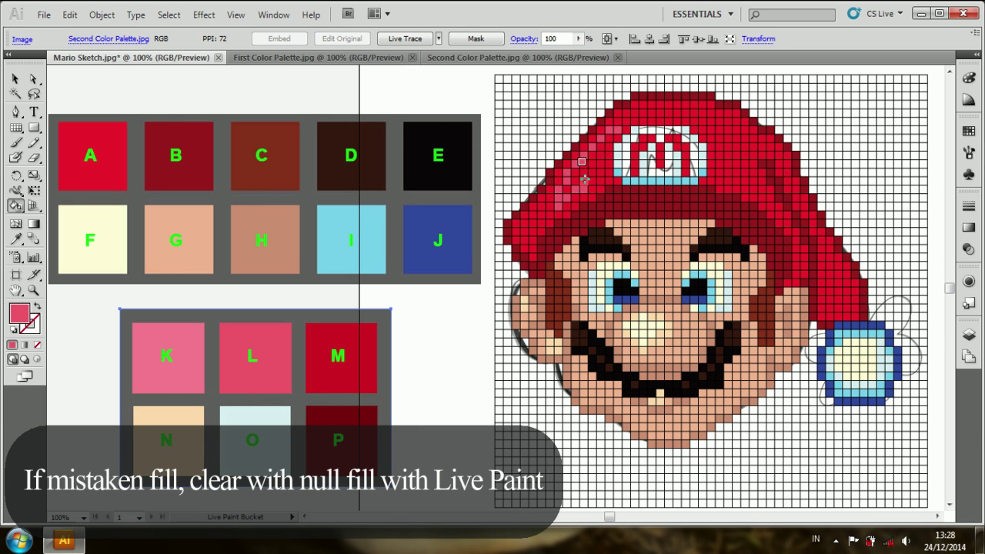
pyautogui.moveTo(590, 179); pyautogui.dragTo(597, 161)
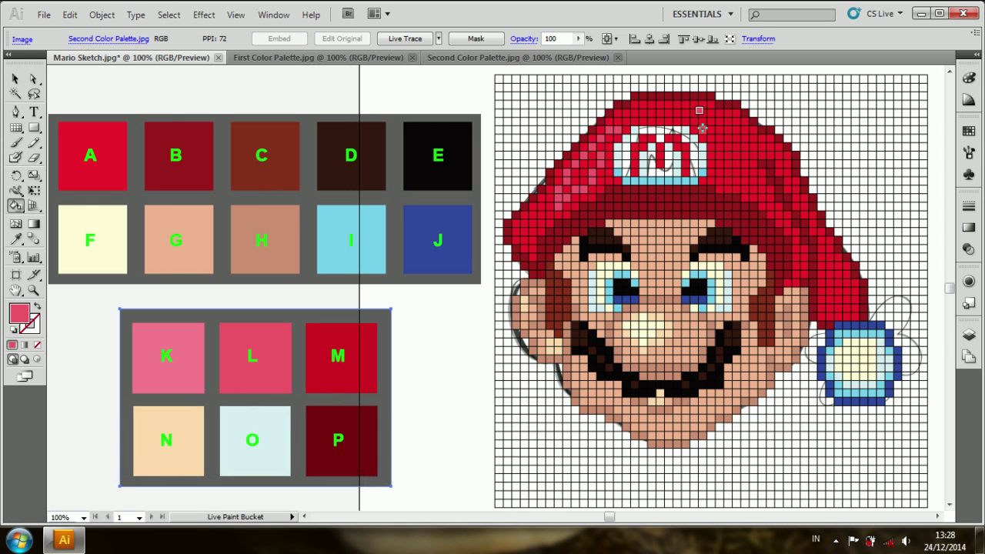
pyautogui.click(603, 139)
pyautogui.hotkey('ctrl', 'z')
pyautogui.hotkey('ctrl', 'z')
pyautogui.hotkey('ctrl', 'z')
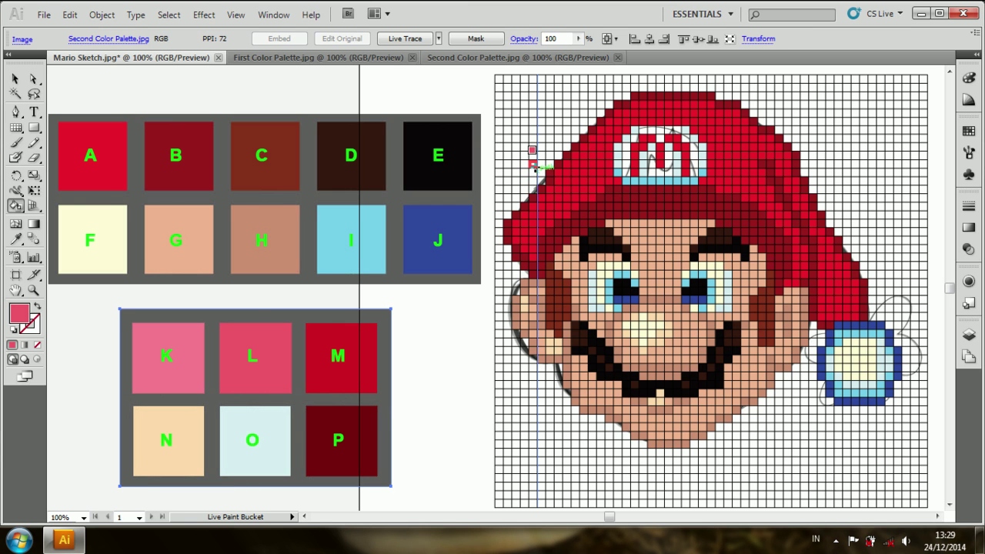
# Repaint the pink highlight along the hat's upper edge, then load red swatch A.
pyautogui.keyDown('alt'); pyautogui.click(107, 165); pyautogui.keyUp('alt')
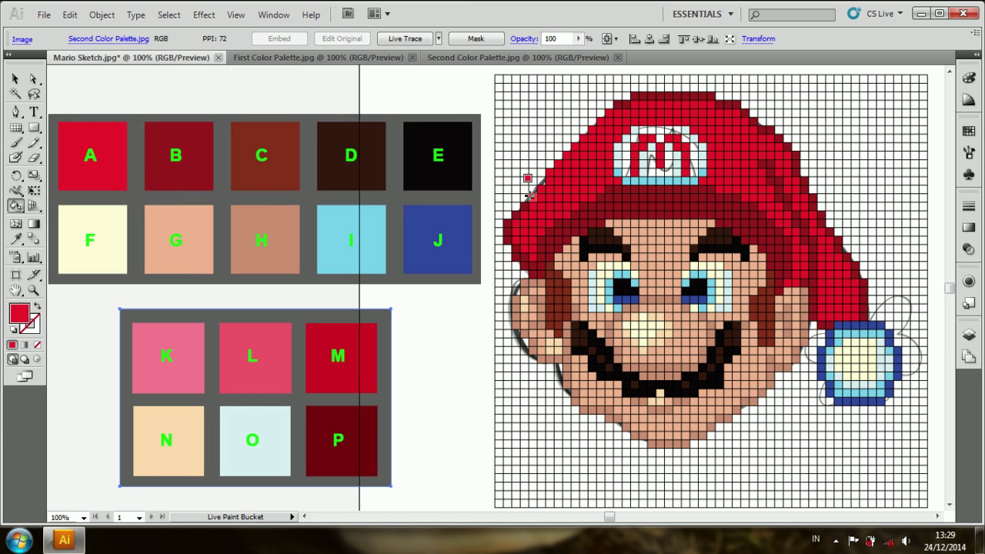
pyautogui.keyDown('alt'); pyautogui.click(177, 165); pyautogui.keyUp('alt')
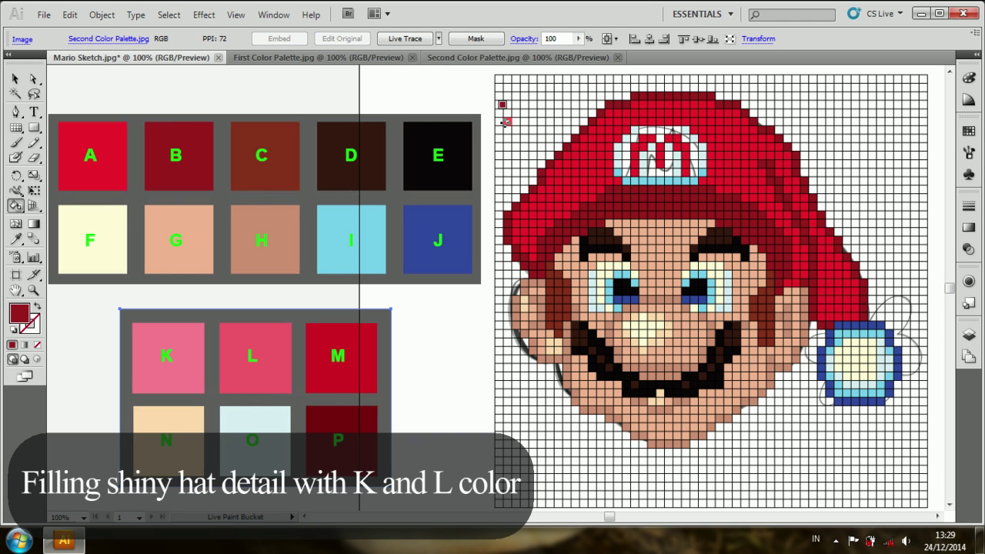
pyautogui.press('Right')
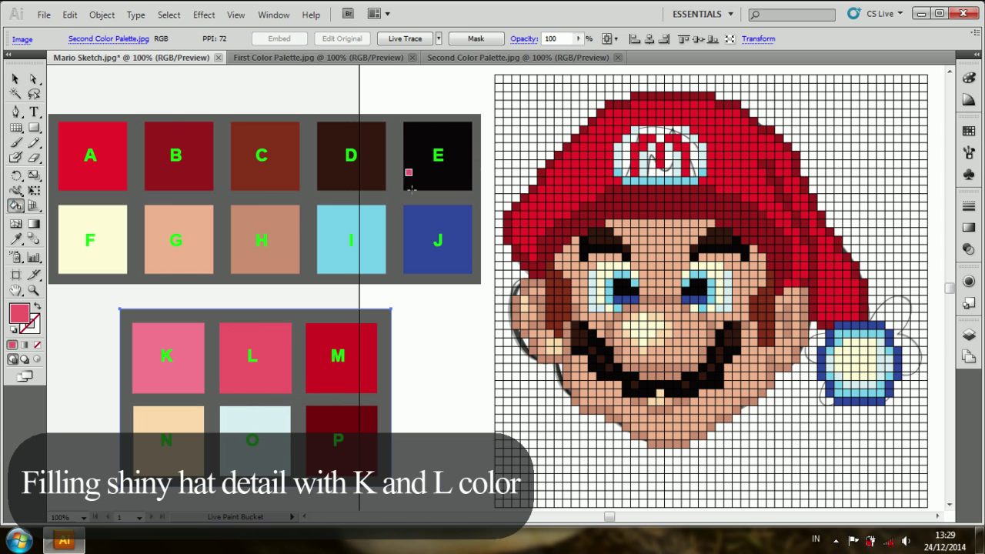
pyautogui.moveTo(608, 129); pyautogui.dragTo(559, 178)
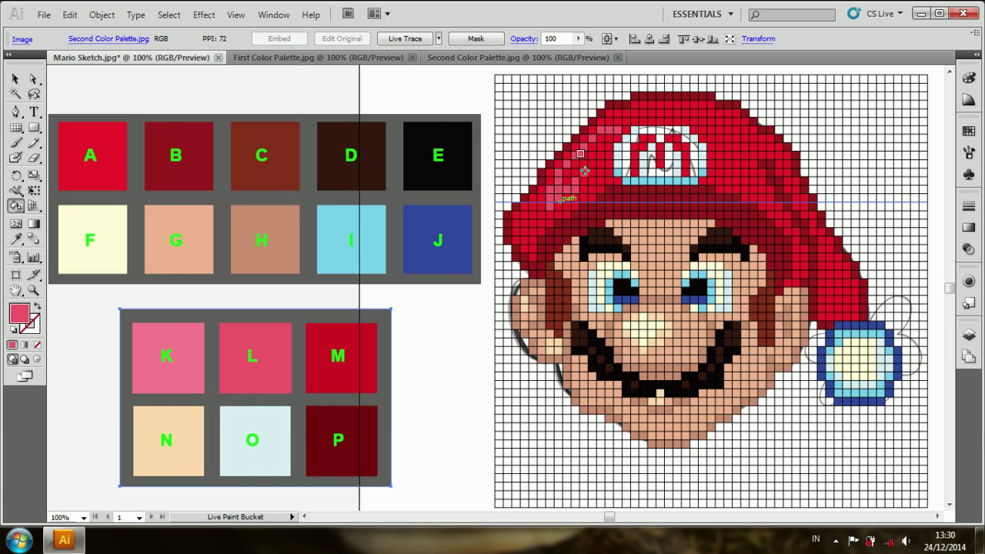
pyautogui.click(15, 240)
pyautogui.click(16, 205)
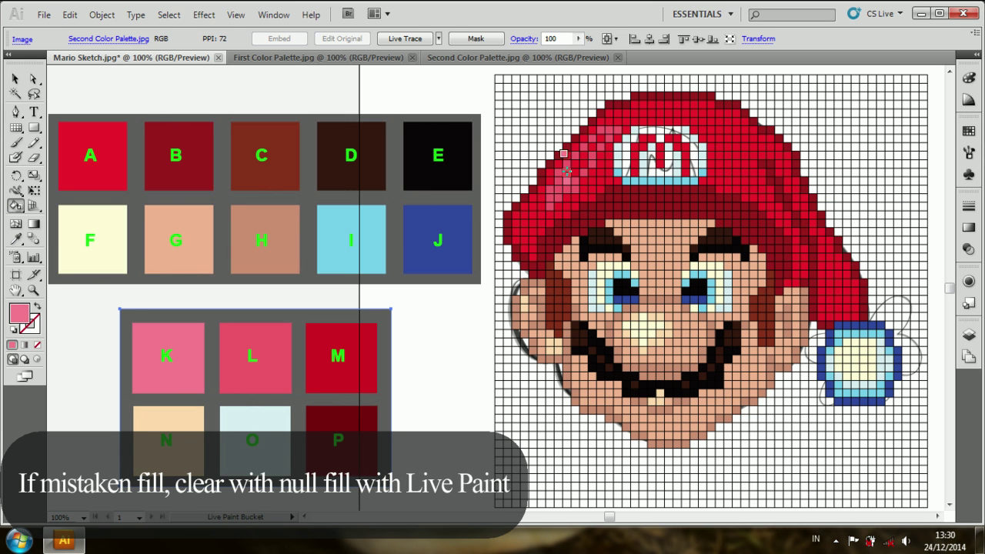
pyautogui.moveTo(576, 163); pyautogui.dragTo(598, 140)
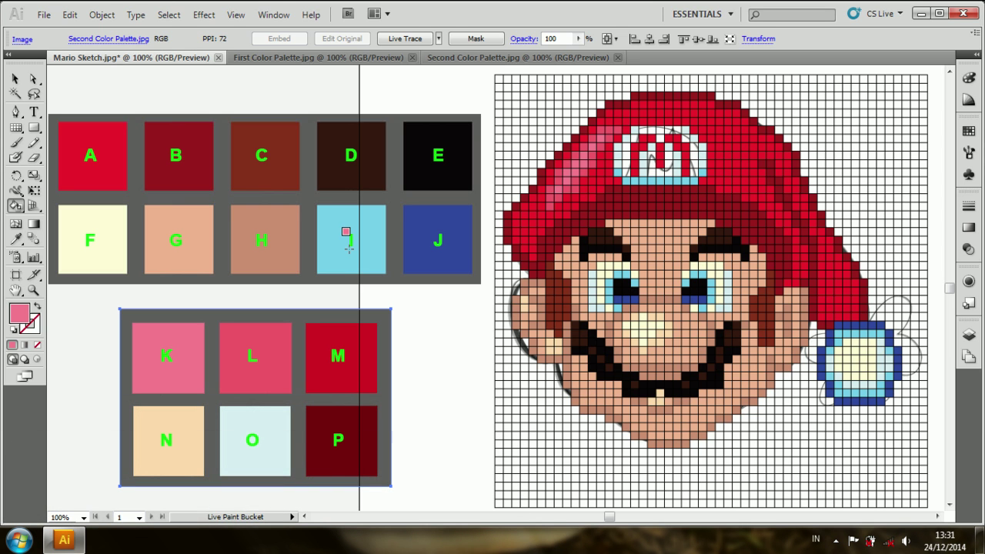
pyautogui.click(16, 241)
pyautogui.click(91, 154)
pyautogui.press('k')
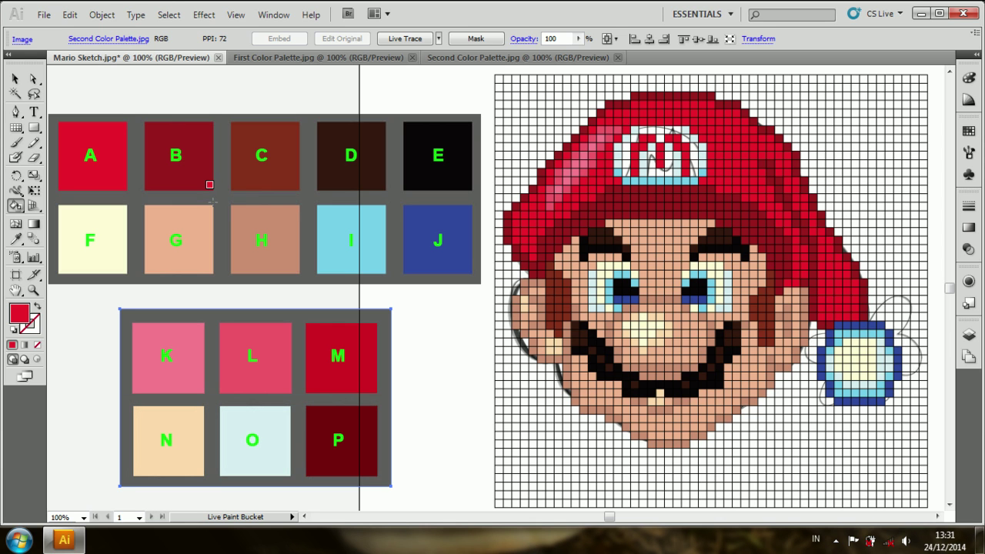
# Paint the hat brim row and right column dark red P, then more hat cells red M.
pyautogui.click(15, 239)
pyautogui.click(336, 418)
pyautogui.click(16, 205)
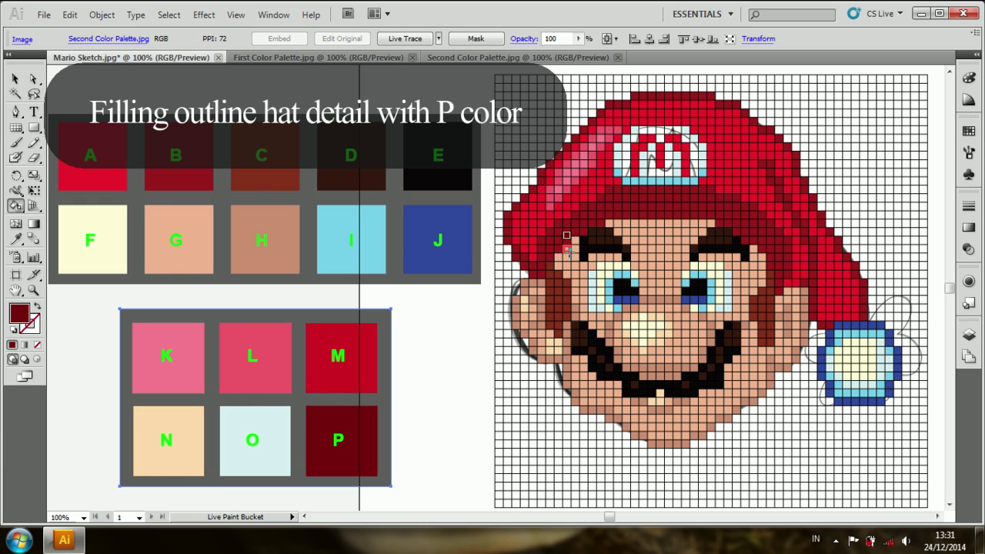
pyautogui.moveTo(598, 226); pyautogui.dragTo(714, 217)
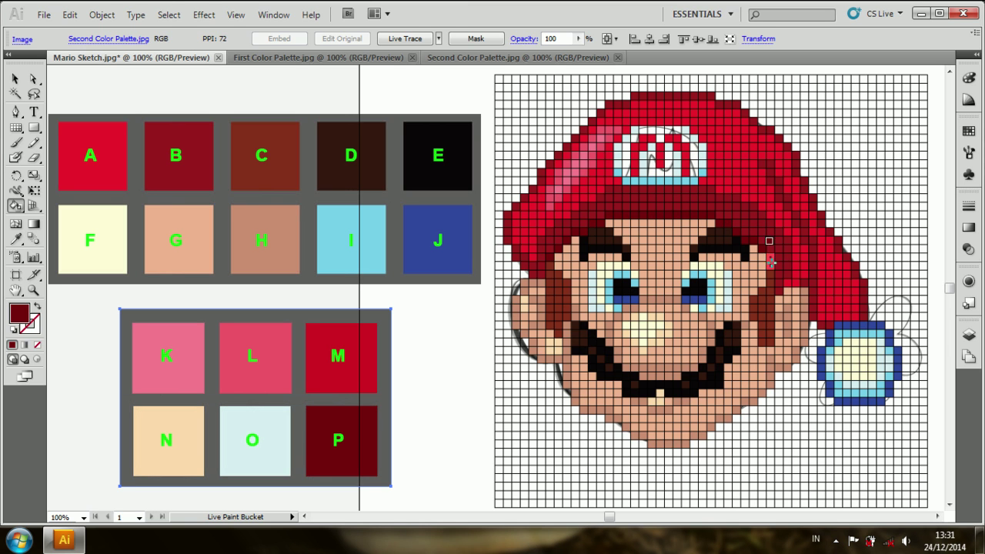
pyautogui.moveTo(781, 290); pyautogui.dragTo(780, 291)
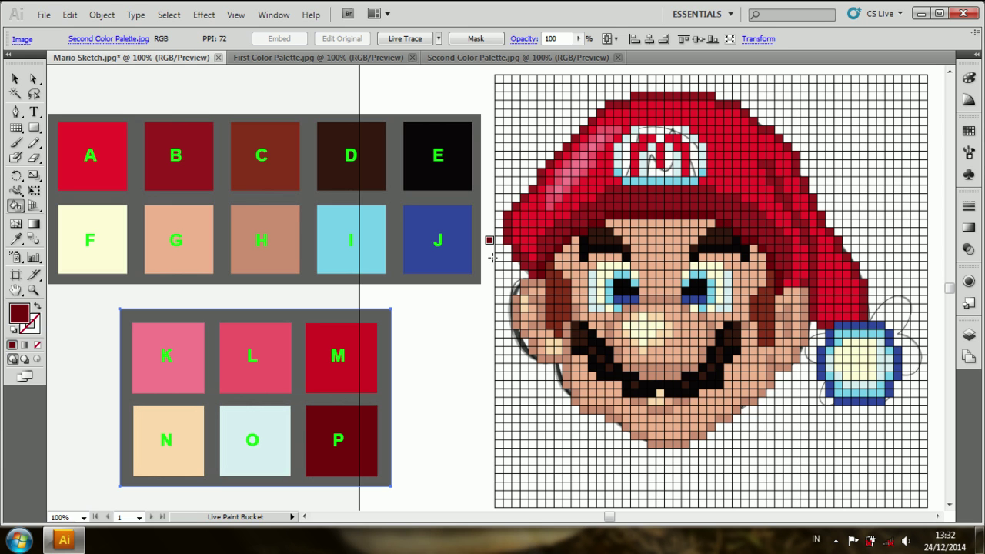
pyautogui.click(15, 239)
pyautogui.click(16, 206)
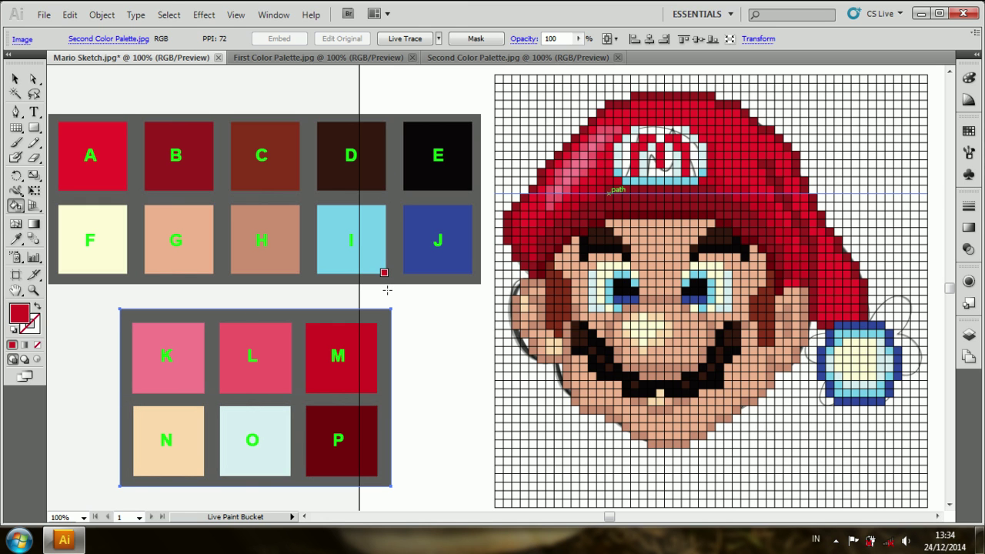
pyautogui.moveTo(823, 266)
pyautogui.mouseDown()
pyautogui.moveTo(824, 315)
pyautogui.moveTo(849, 283)
pyautogui.moveTo(822, 314)
pyautogui.moveTo(853, 308)
pyautogui.mouseUp()
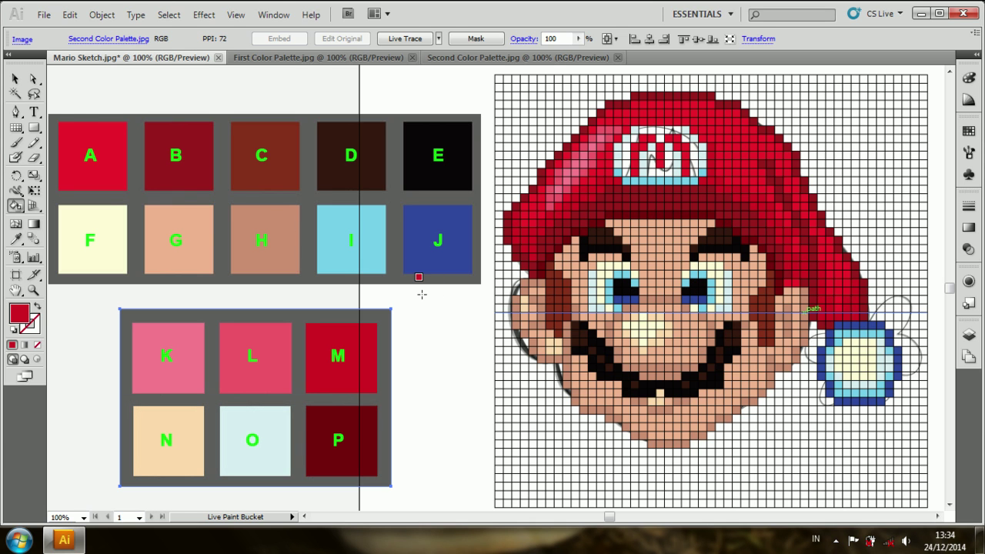
# Fill the cap's M emblem with pale yellow swatch F and delete both palette images.
pyautogui.click(15, 79)
pyautogui.moveTo(77, 346); pyautogui.dragTo(429, 88)
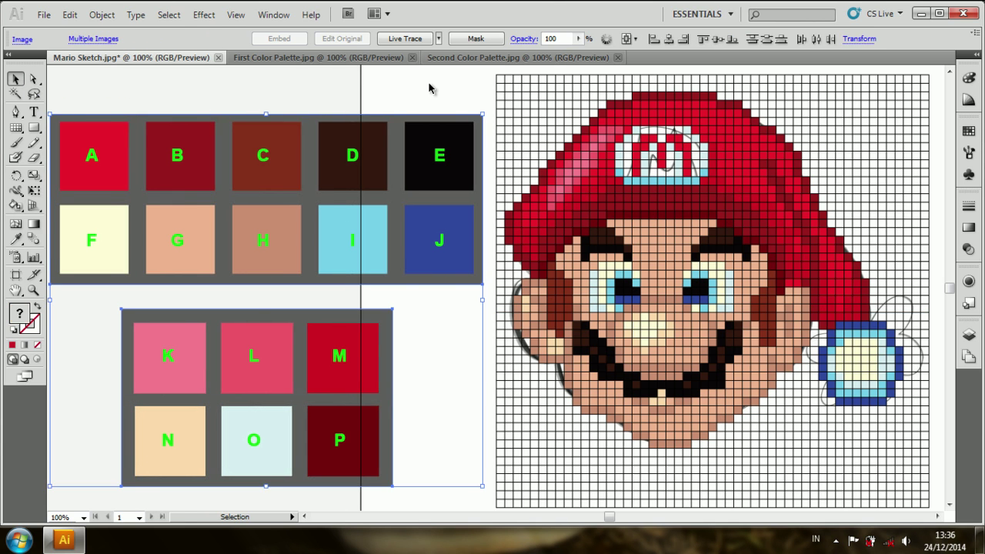
pyautogui.click(15, 239)
pyautogui.click(112, 219)
pyautogui.click(16, 206)
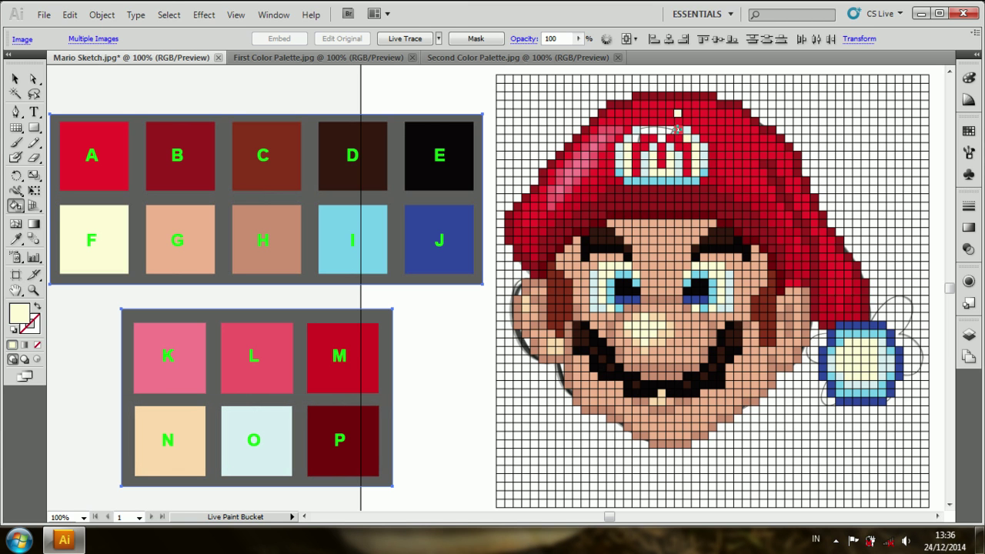
pyautogui.press('v')
pyautogui.press('Delete')
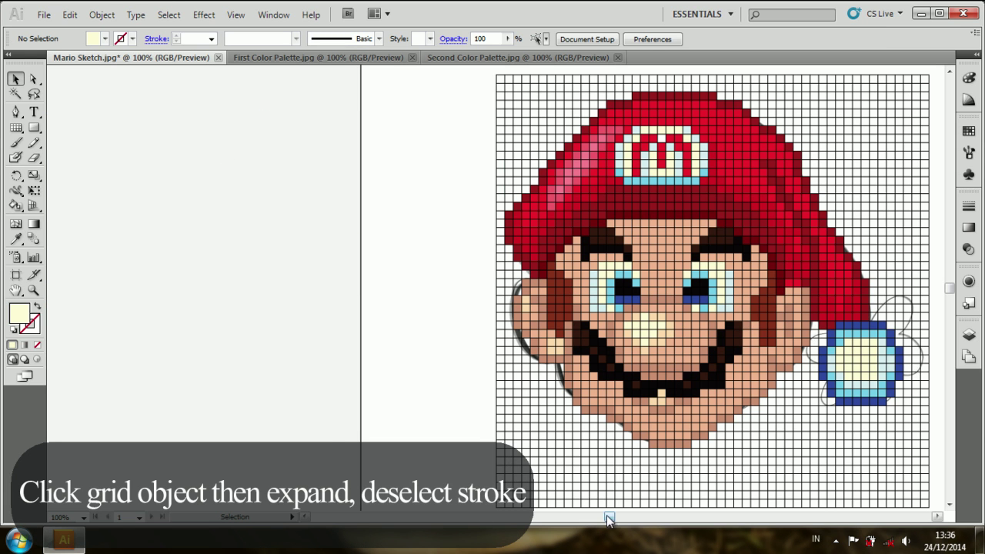
# Expand the painted grid with Stroke unchecked and ungroup it twice.
pyautogui.moveTo(608, 520); pyautogui.dragTo(618, 520)
pyautogui.click(585, 468)
pyautogui.click(102, 15)
pyautogui.click(140, 173)
pyautogui.click(405, 261)
pyautogui.click(562, 217)
pyautogui.click(102, 15)
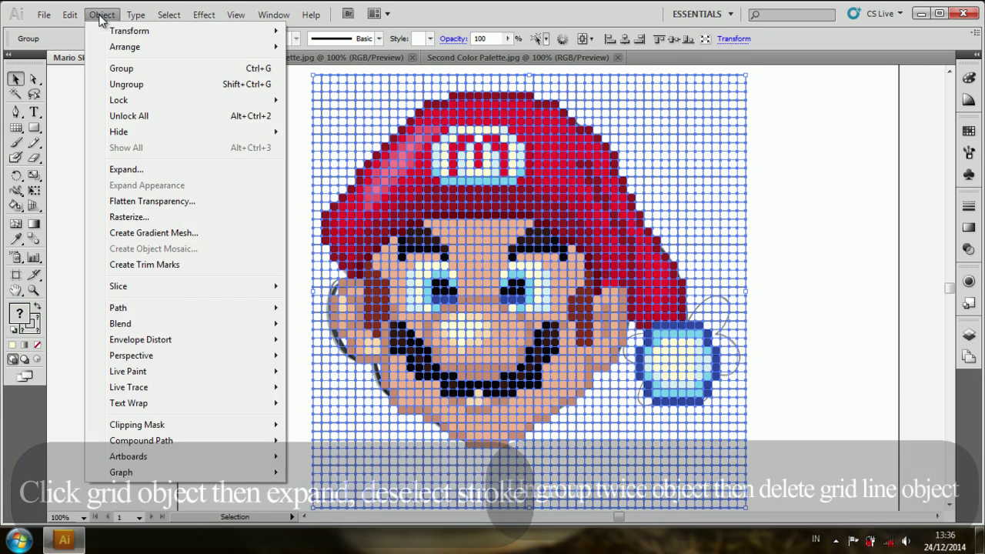
pyautogui.click(297, 125)
pyautogui.click(331, 141)
pyautogui.rightClick(331, 141)
pyautogui.click(431, 225)
pyautogui.click(314, 154)
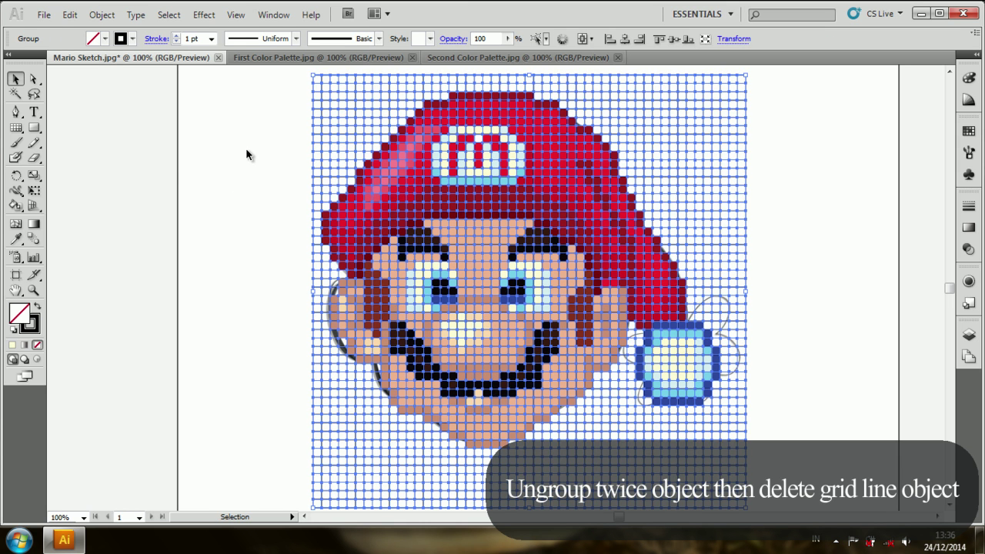
pyautogui.click(245, 154)
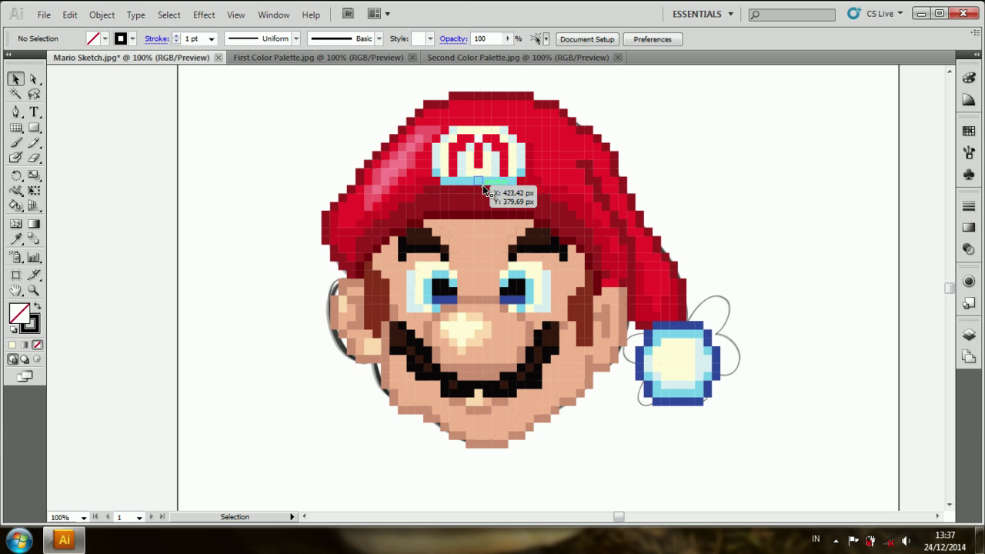
# Delete the underlying sketch image and move pixel Mario back onto the artboard.
pyautogui.moveTo(482, 185); pyautogui.dragTo(261, 184)
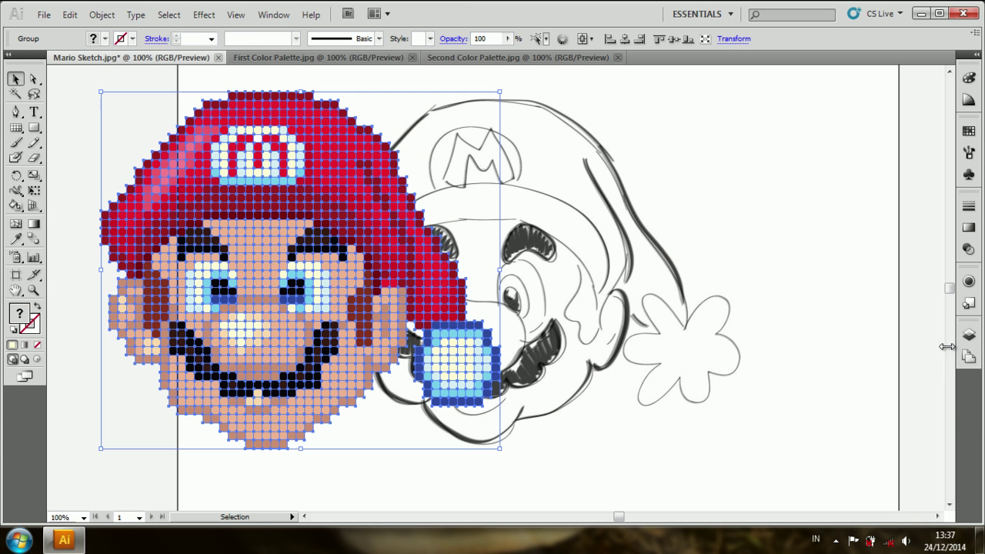
pyautogui.click(968, 334)
pyautogui.click(531, 262)
pyautogui.press('Delete')
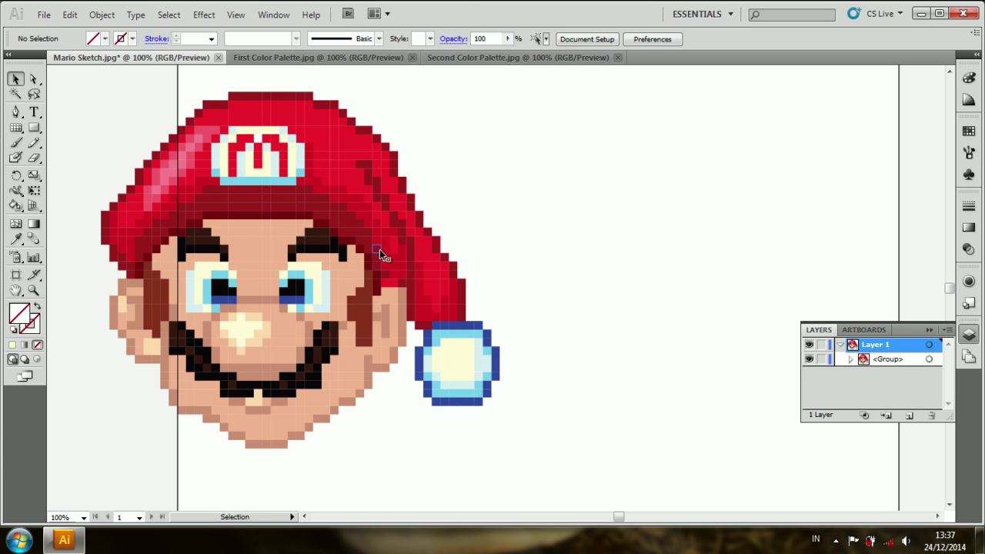
pyautogui.click(929, 330)
pyautogui.moveTo(366, 244); pyautogui.dragTo(637, 245)
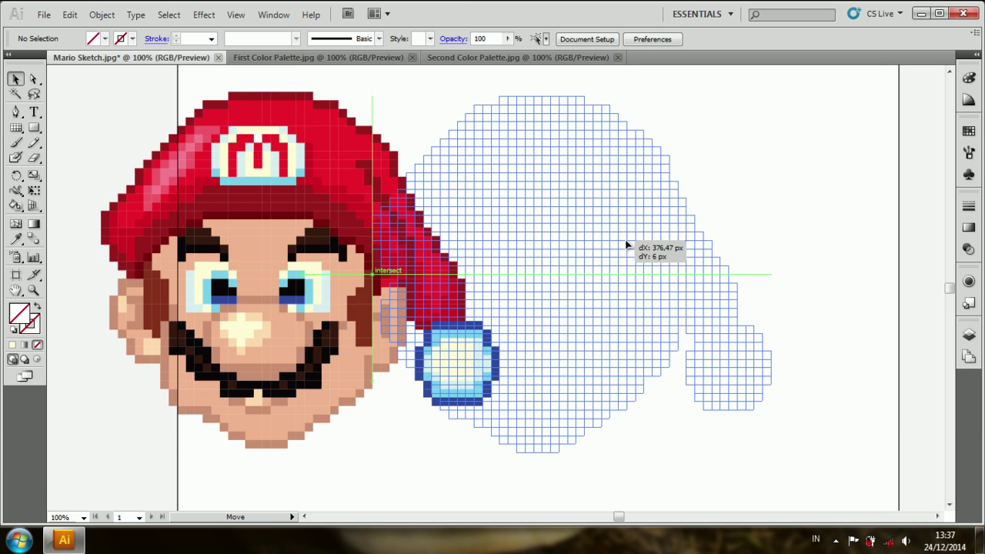
pyautogui.click(857, 189)
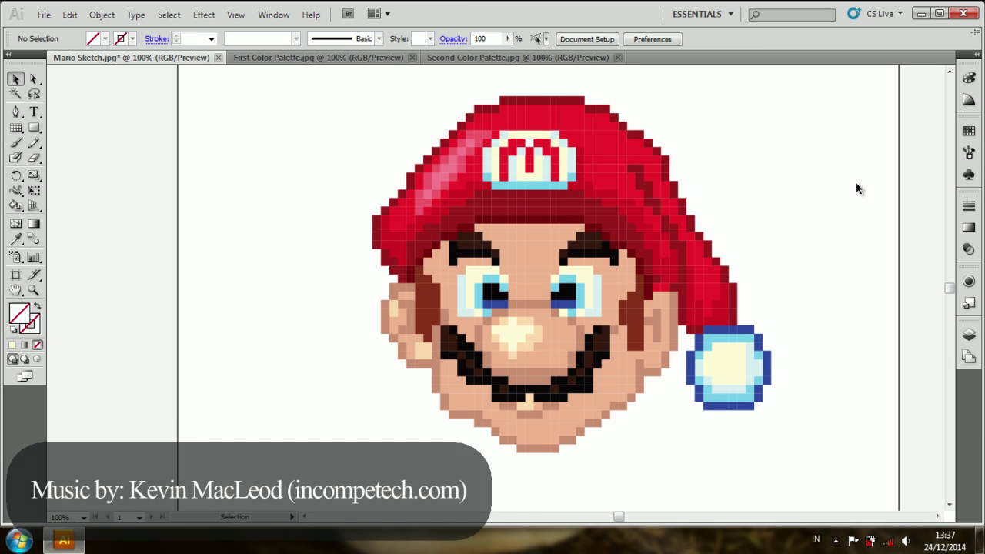
# Zoom the view out to 50%.
pyautogui.click(83, 517)
pyautogui.click(62, 393)
pyautogui.click(83, 517)
pyautogui.click(77, 403)
# Move the Mario group slightly up on the artboard.
pyautogui.moveTo(386, 185); pyautogui.dragTo(638, 372)
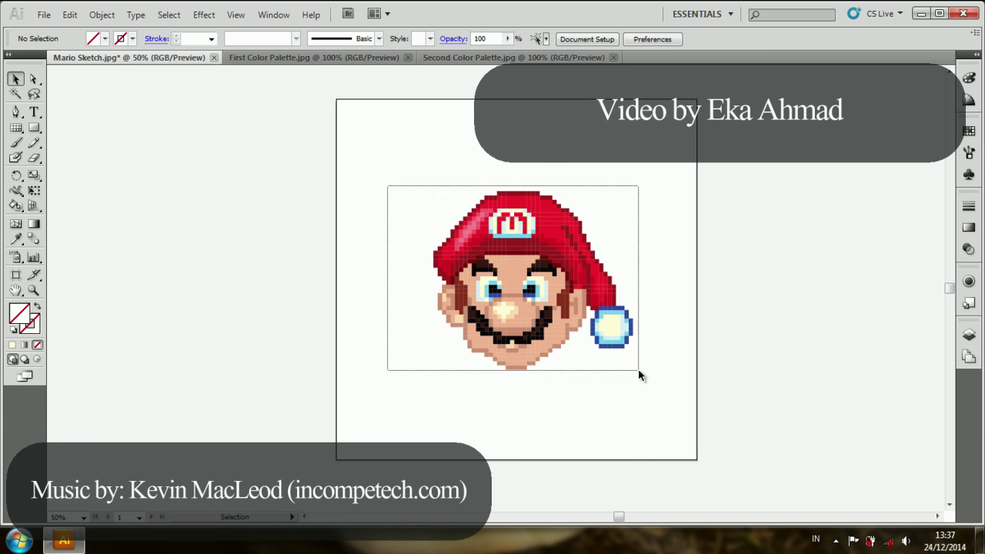
pyautogui.moveTo(539, 267); pyautogui.dragTo(535, 241)
pyautogui.click(97, 156)
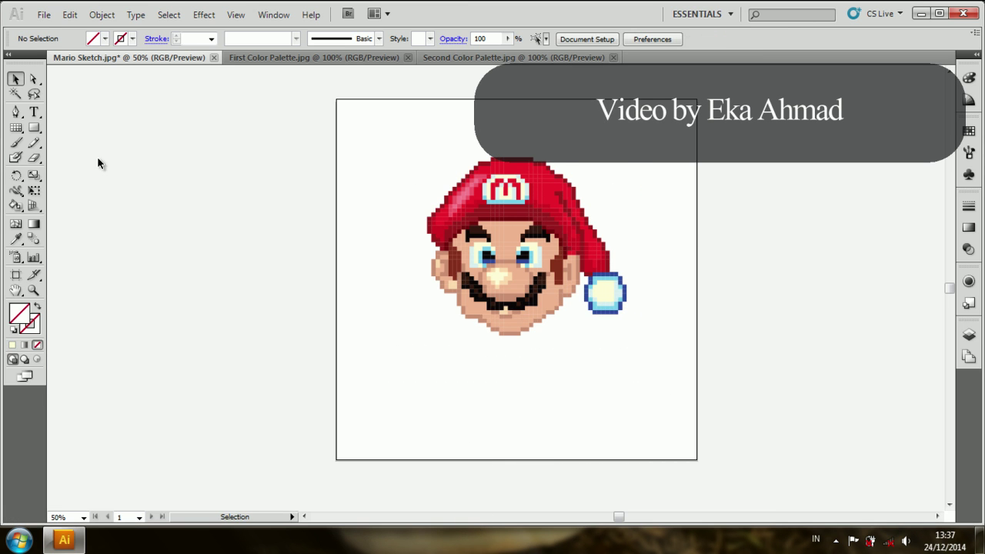
# Draw a text frame below Mario in 04b03 font, centred, at 60 pt.
pyautogui.click(33, 111)
pyautogui.moveTo(365, 344); pyautogui.dragTo(681, 415)
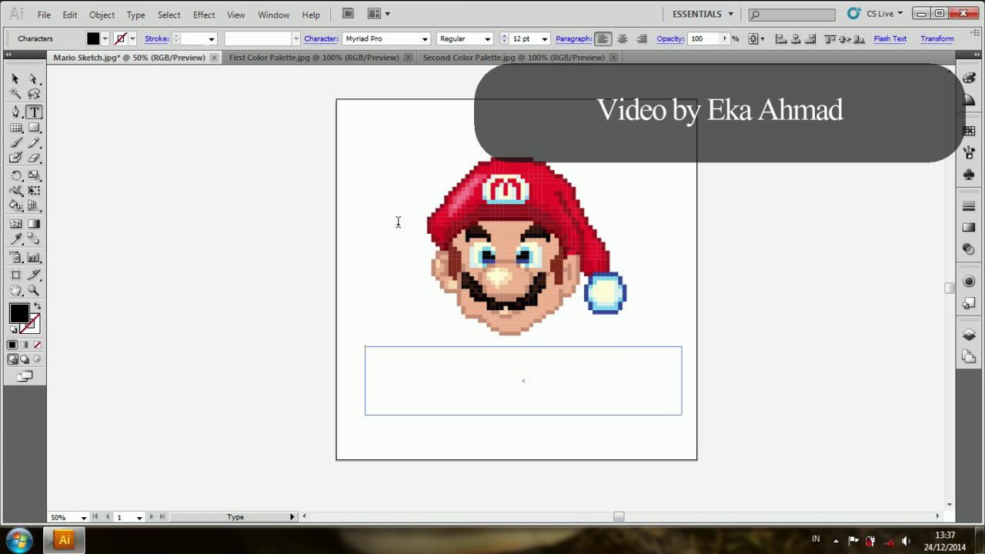
pyautogui.click(423, 38)
pyautogui.scroll(10, 416, 92)
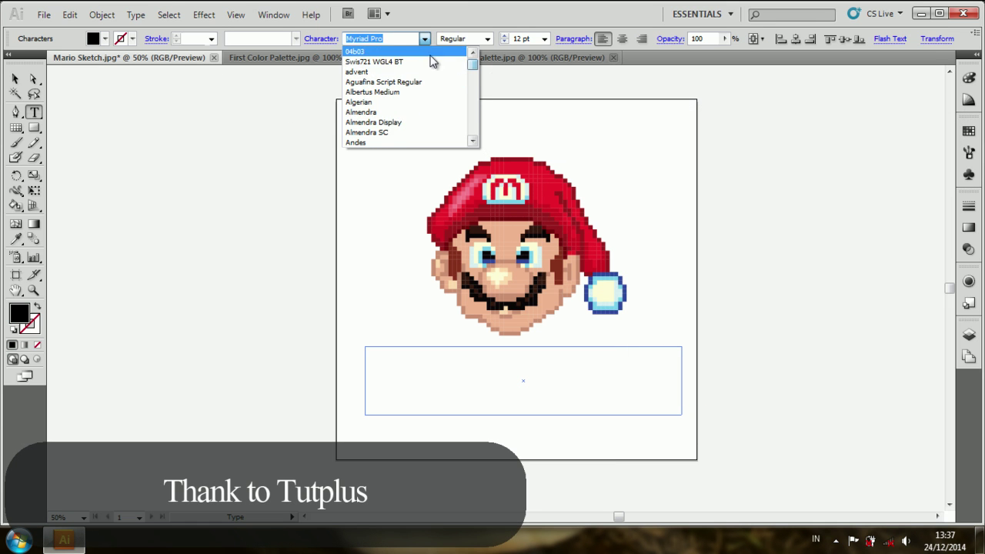
pyautogui.click(416, 59)
pyautogui.click(622, 39)
pyautogui.click(544, 39)
pyautogui.click(520, 203)
# Type 'MARIO IN CHRISTMAS HOLIDAY' and widen the frame so it fits one line.
pyautogui.write('RIO ')
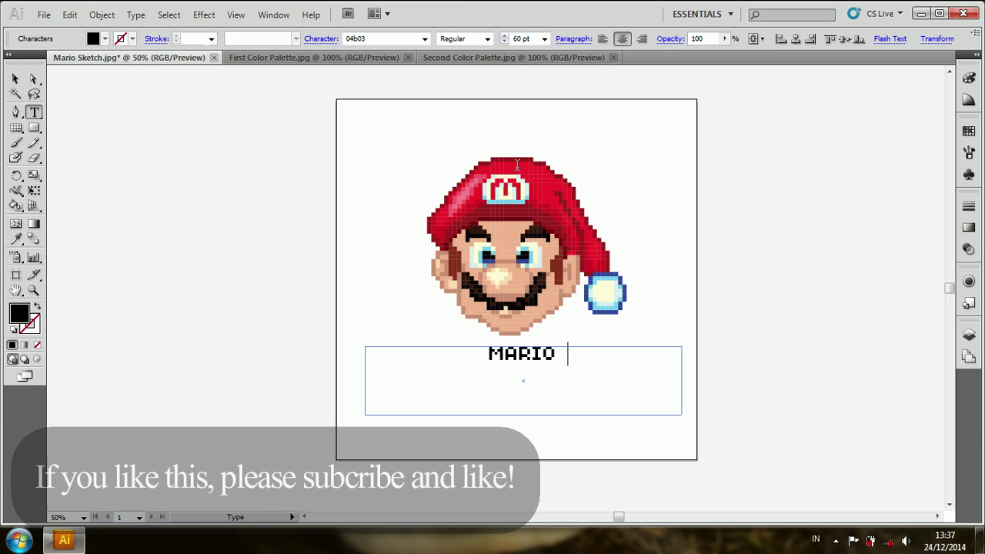
pyautogui.write('IN CHRISTMAS HOLI-DAY')
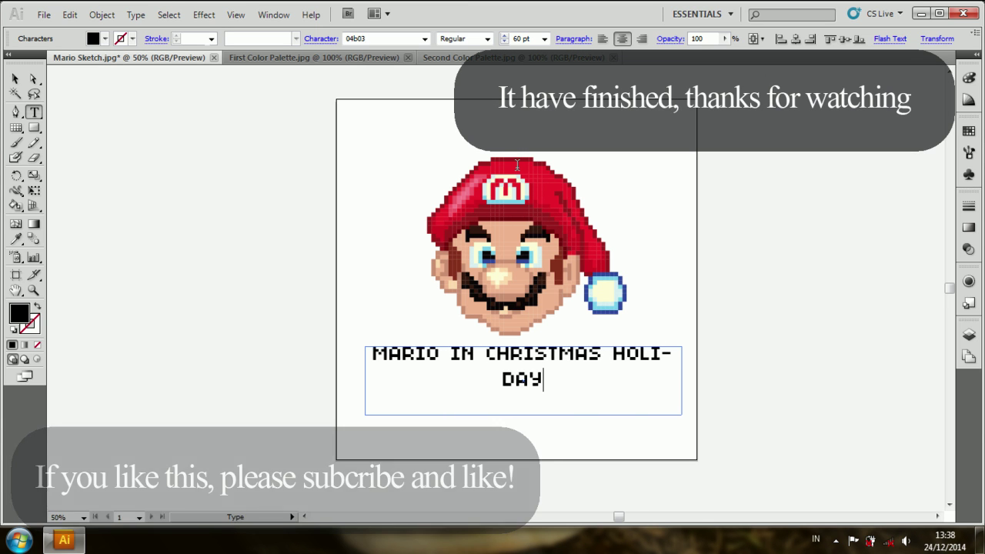
pyautogui.click(15, 78)
pyautogui.moveTo(365, 380); pyautogui.dragTo(335, 380)
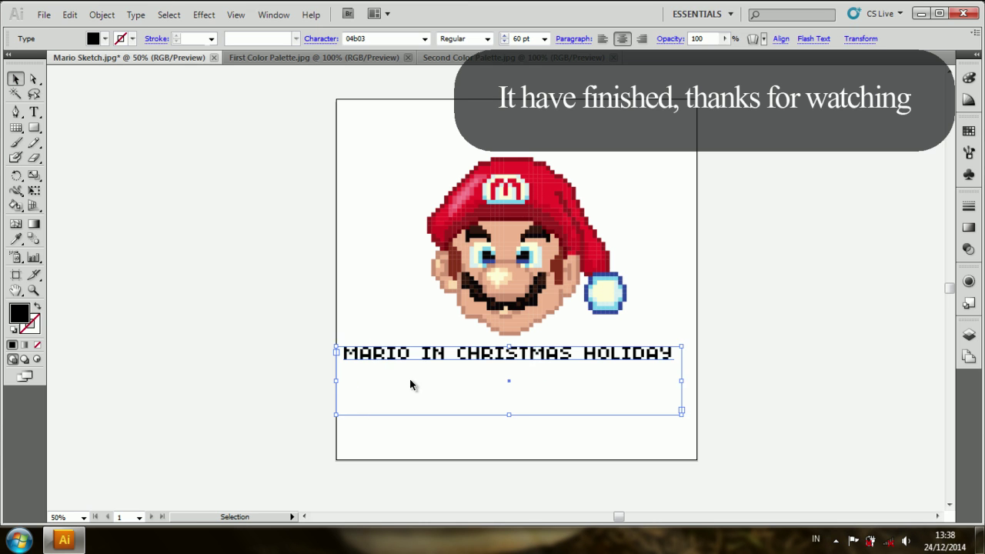
pyautogui.moveTo(681, 380); pyautogui.dragTo(694, 378)
pyautogui.click(774, 305)
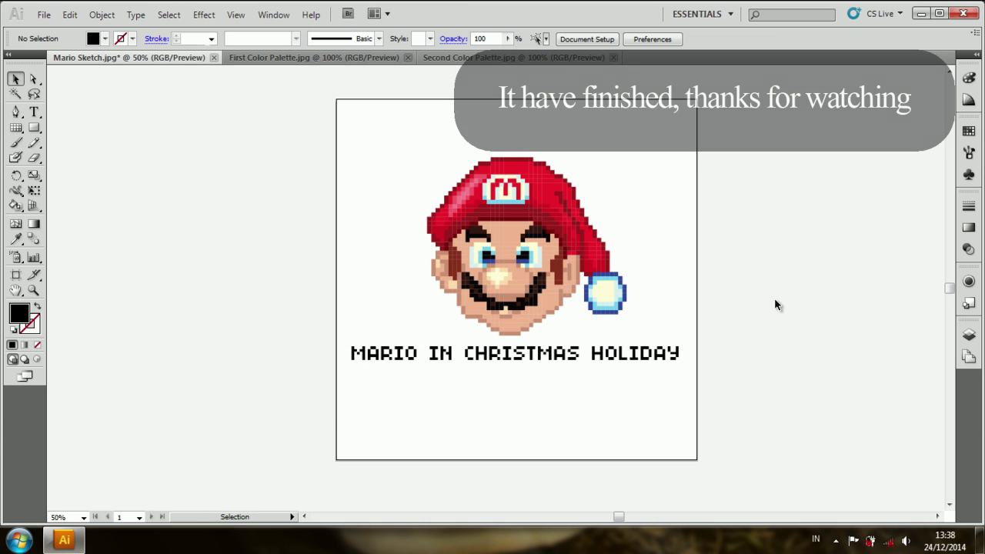